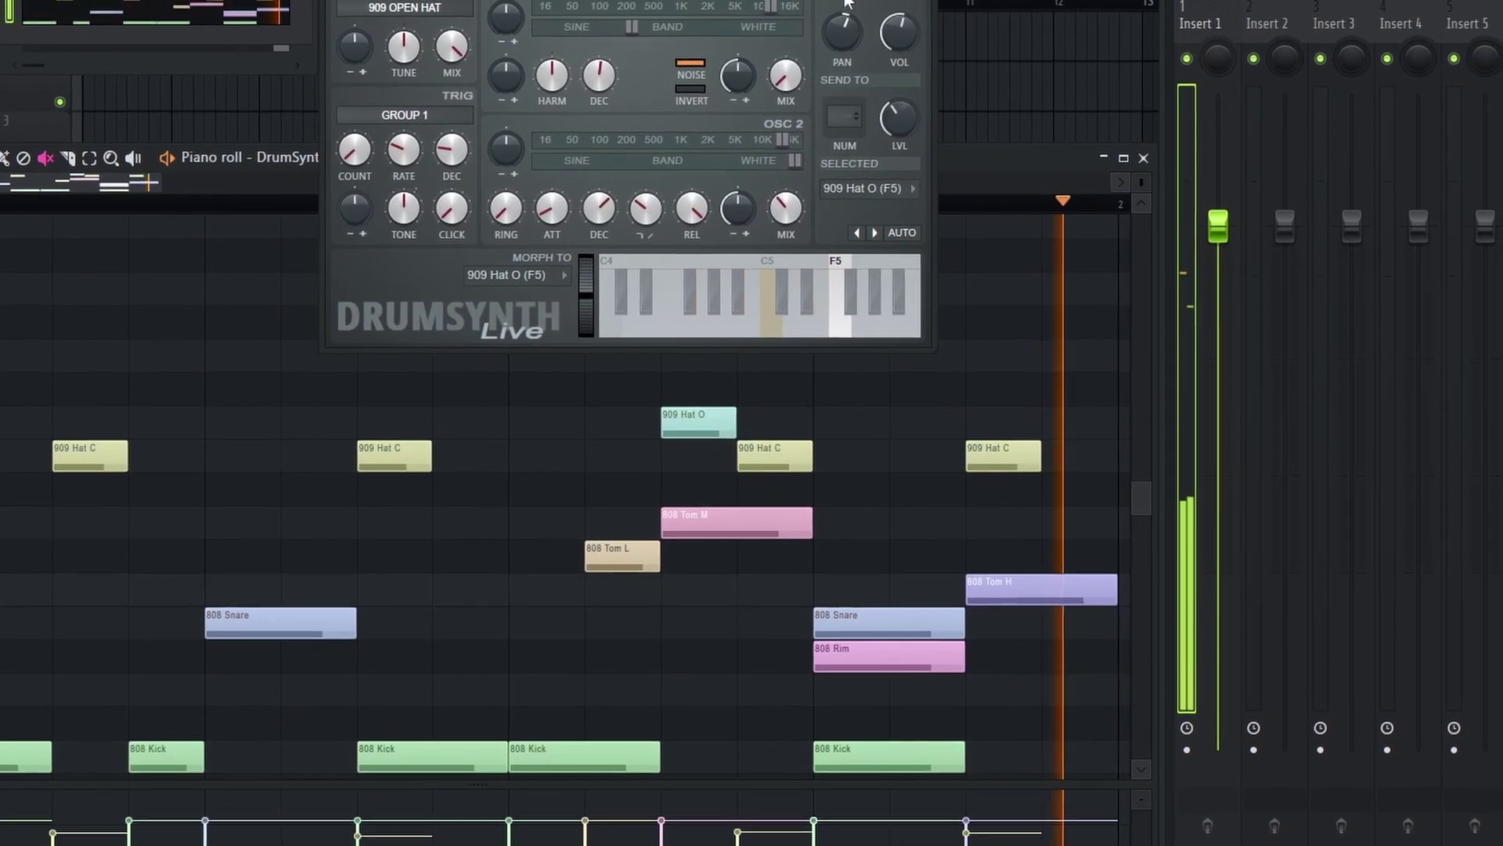
Step: Assign the DrumSynth channel to mixer Insert 1, giving the track the channel's name and colour
{"action": "left_click", "coordinate": [350, 2]}
{"action": "left_click", "coordinate": [593, 54]}
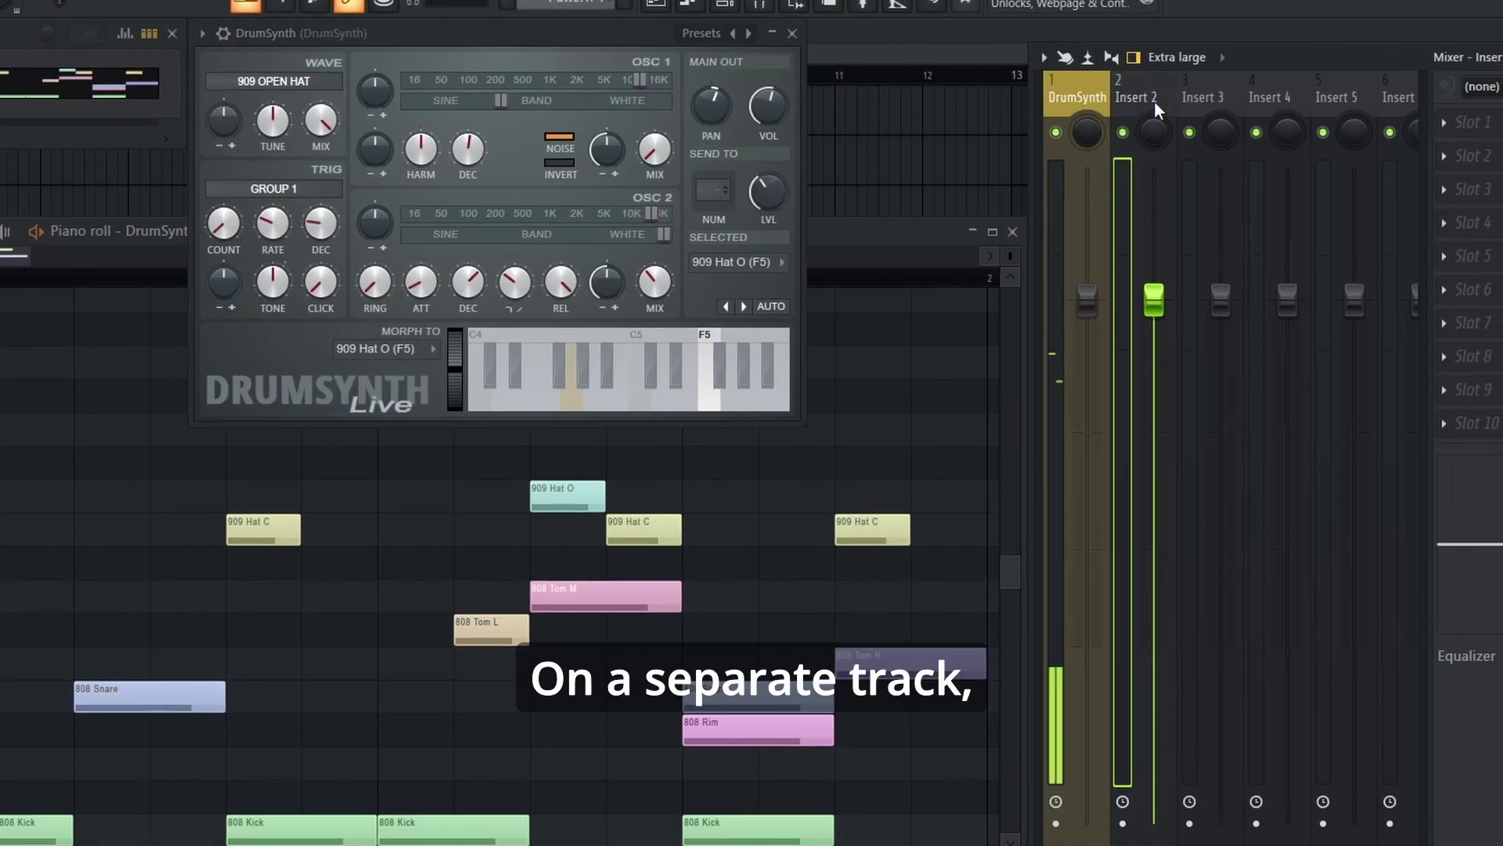
Step: Load Fruity Reeverb 2 in the first effect slot of mixer Insert 2 and rename the track Reverb PF with a purple colour
{"action": "right_click", "coordinate": [1159, 94]}
{"action": "left_click", "coordinate": [1474, 111]}
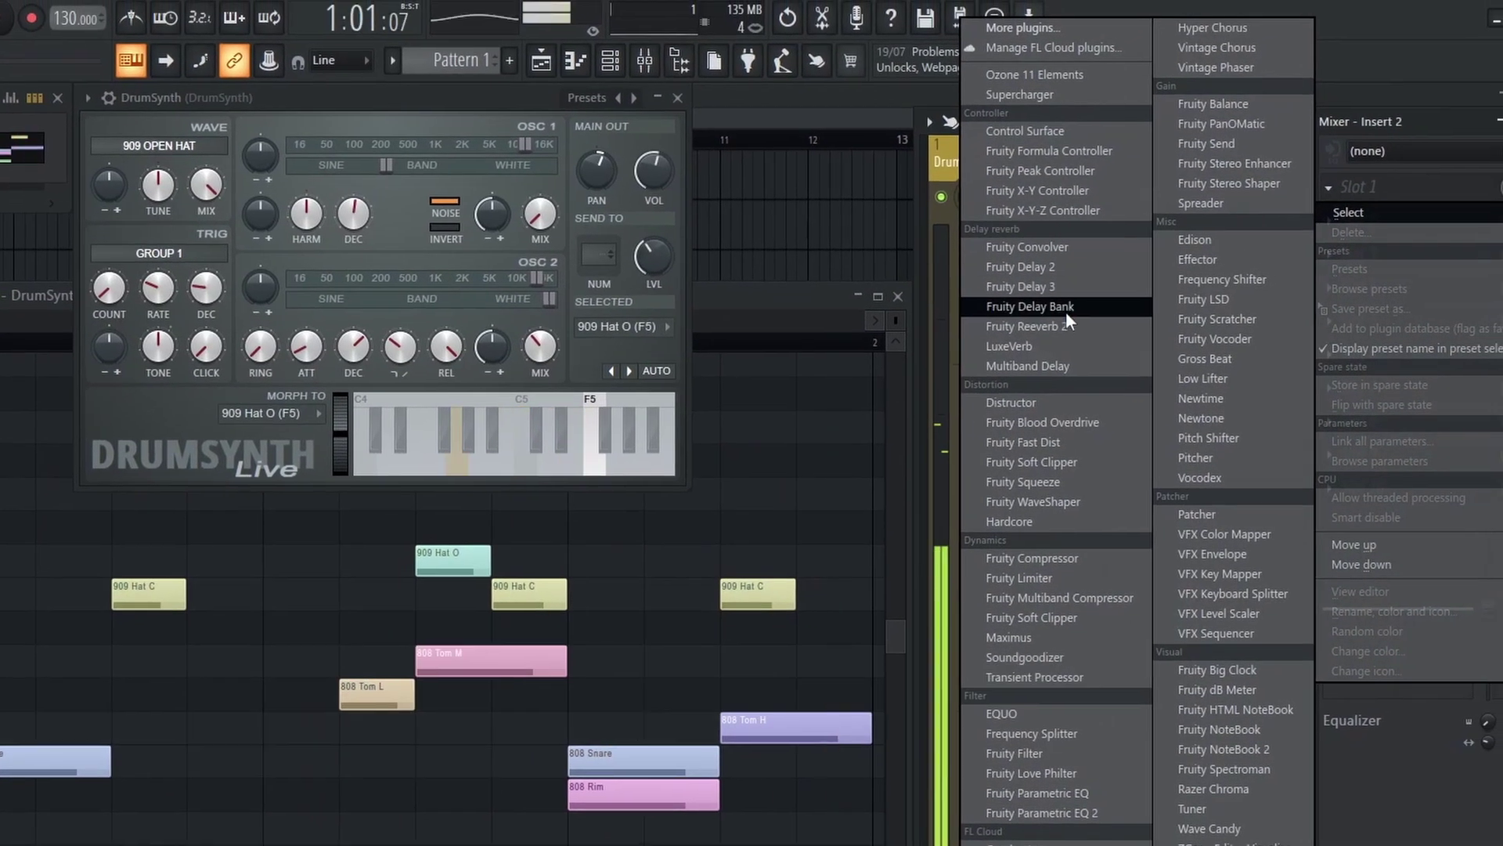
{"action": "left_click", "coordinate": [1066, 325]}
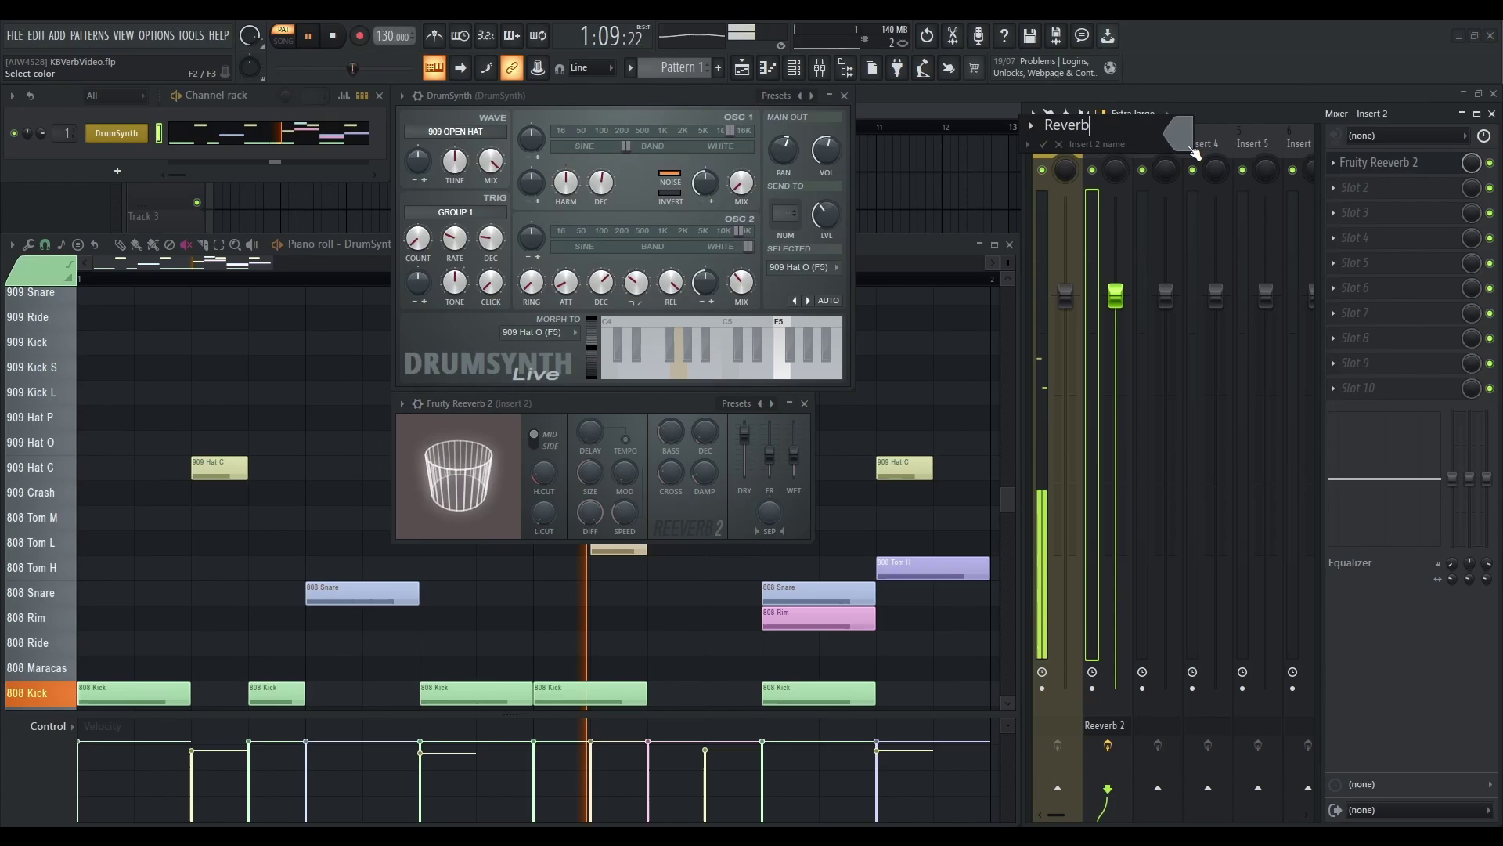
{"action": "type", "text": "PF"}
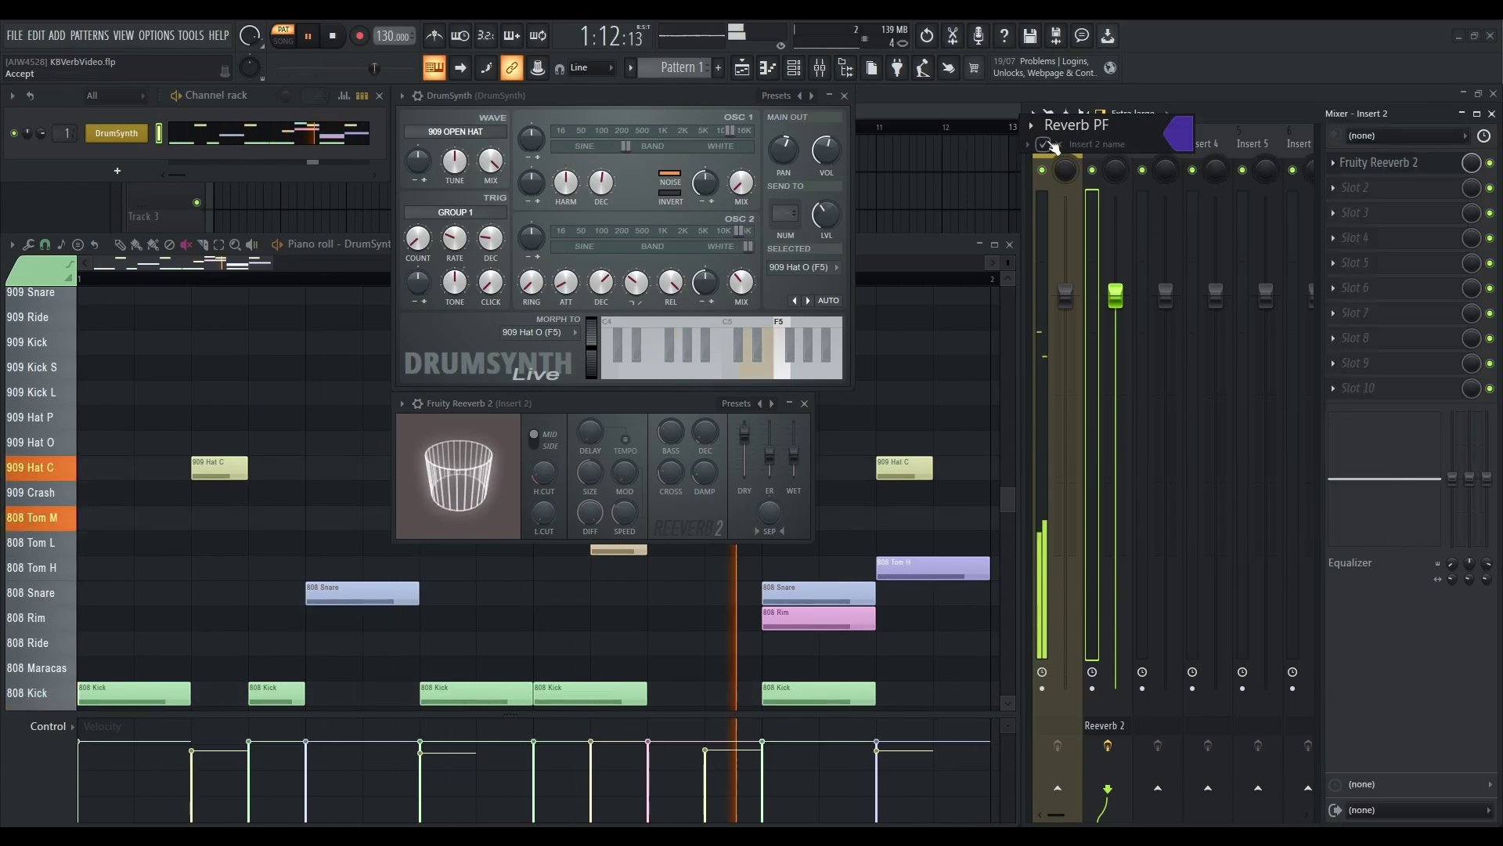
{"action": "key", "text": "Return"}
Step: Lower the dry level of Fruity Reeverb 2 to its minimum and reset its wet level to the default
{"action": "left_click_drag", "start_coordinate": [744, 433], "coordinate": [743, 473]}
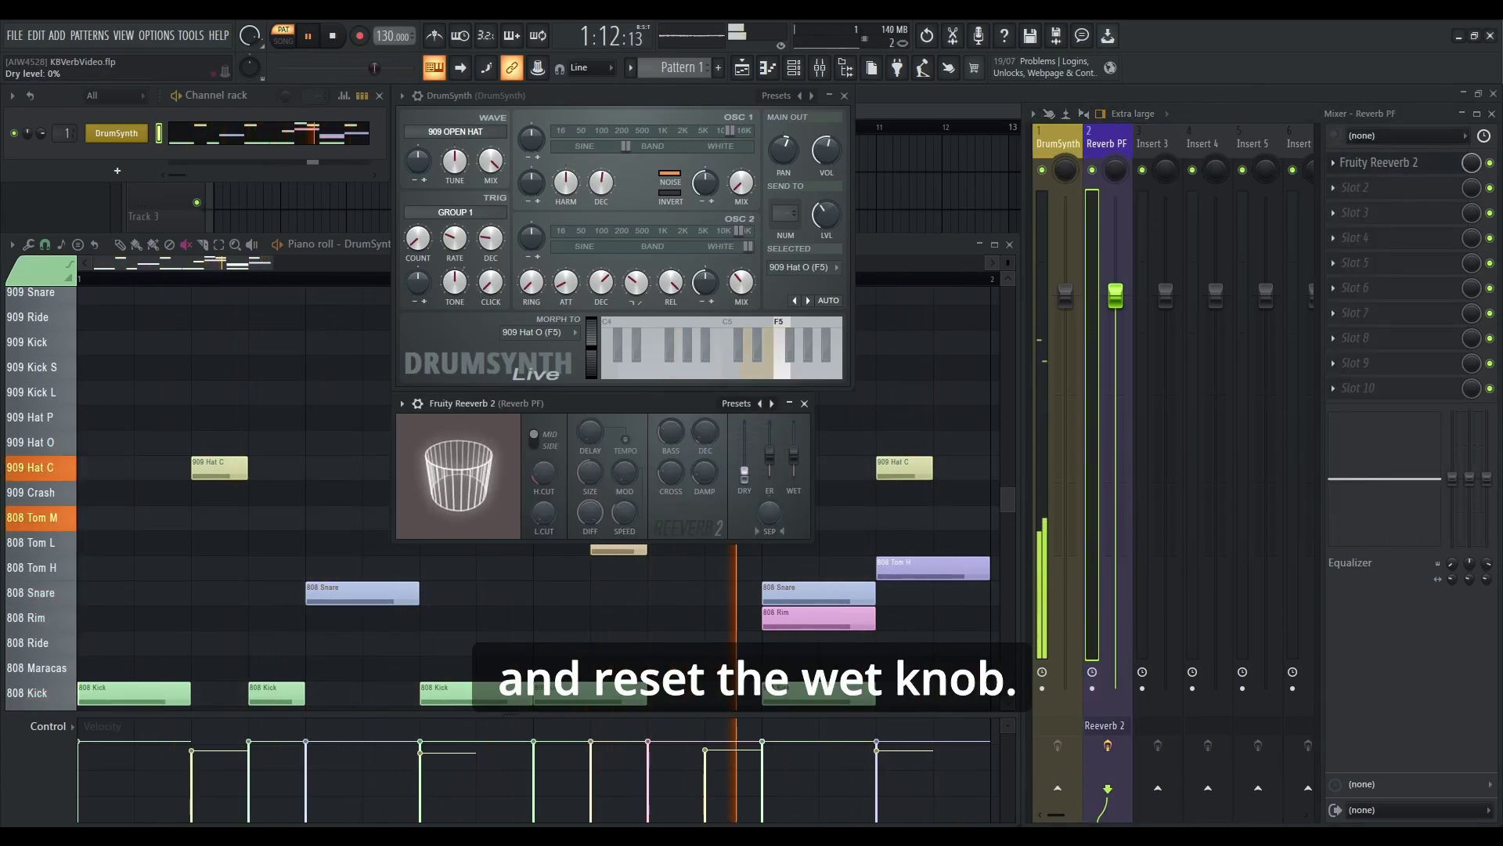
{"action": "right_click", "coordinate": [798, 461]}
{"action": "left_click", "coordinate": [823, 468]}
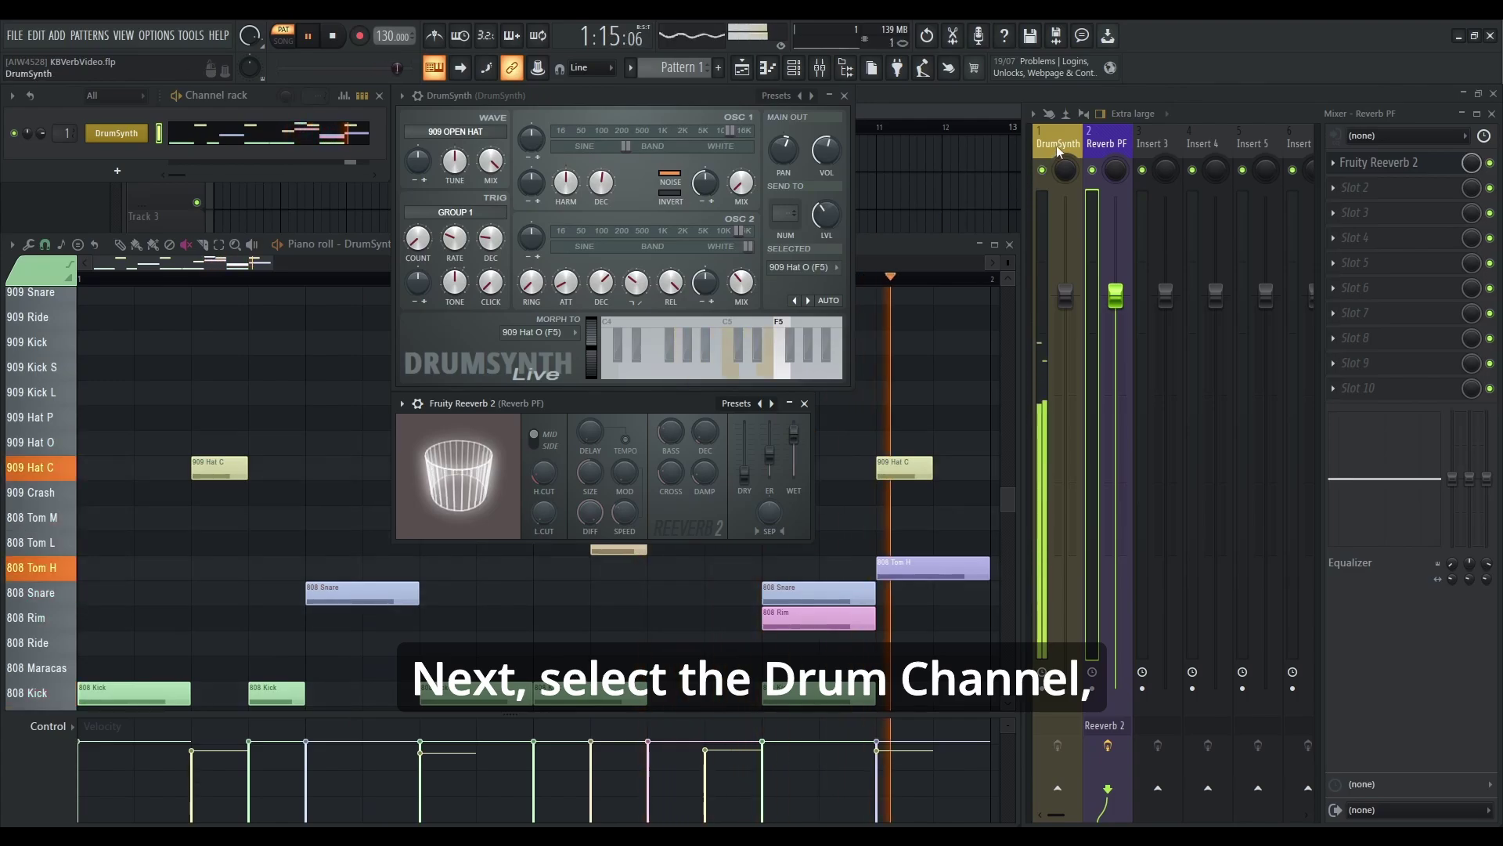
Step: Sidechain the DrumSynth mixer track to the Reverb PF track and load Fruity Send in DrumSynth's first effect slot
{"action": "left_click", "coordinate": [1064, 180]}
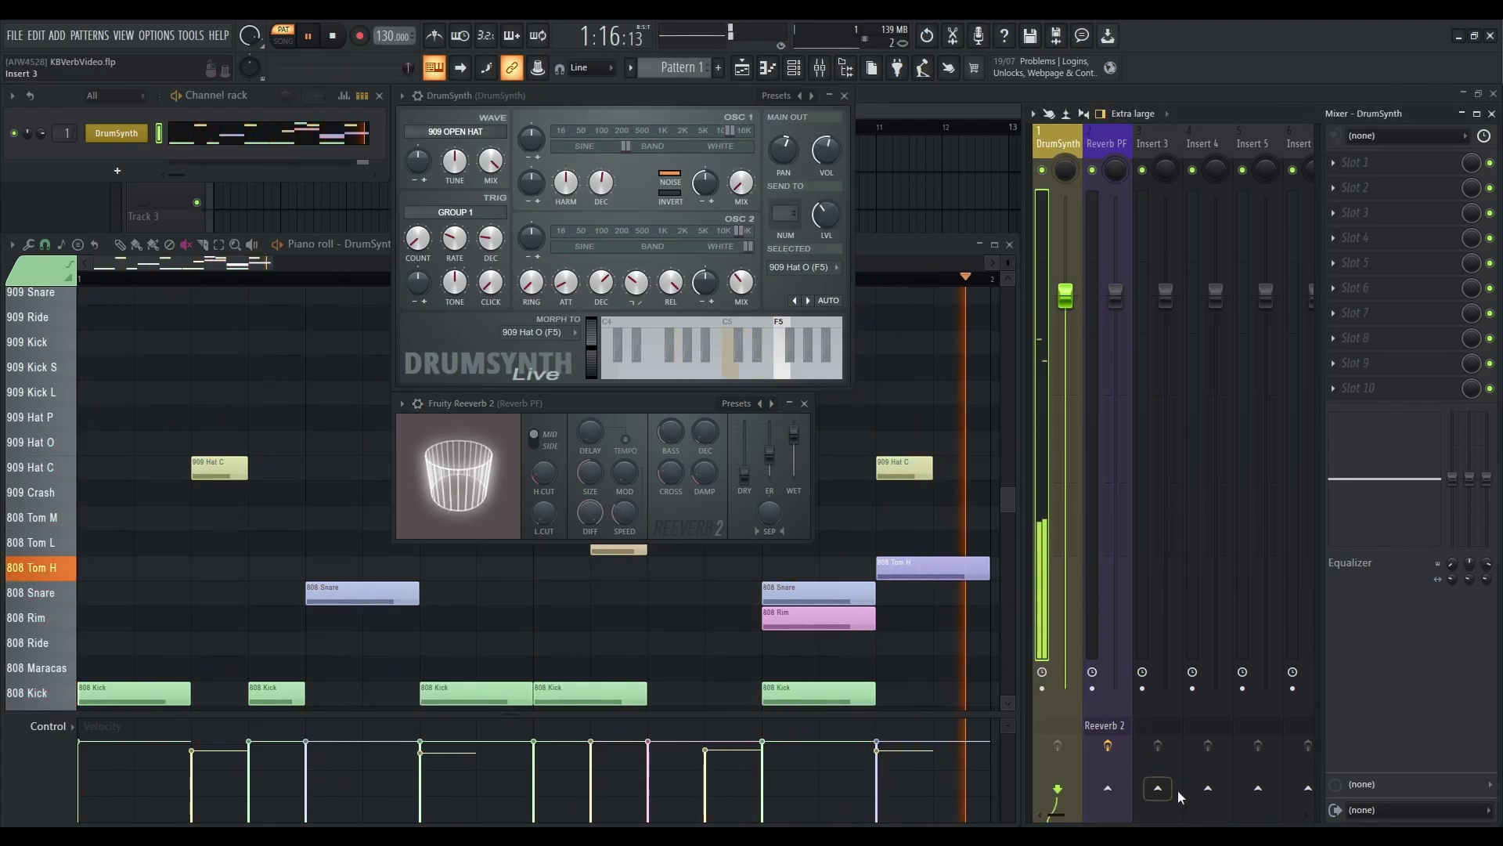
{"action": "right_click", "coordinate": [1107, 788]}
{"action": "left_click", "coordinate": [1143, 802]}
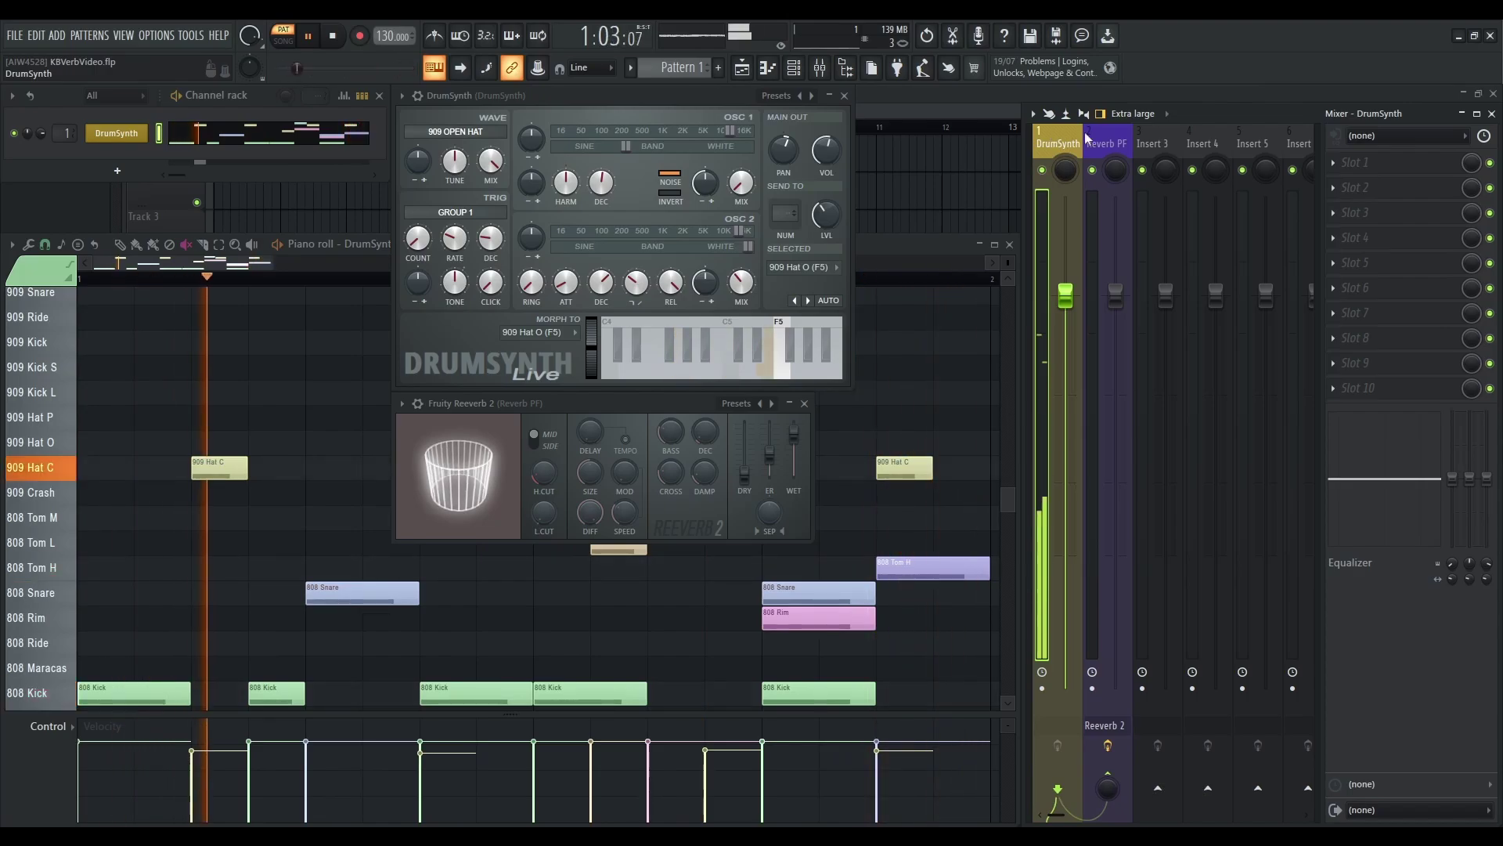
{"action": "left_click", "coordinate": [1333, 162]}
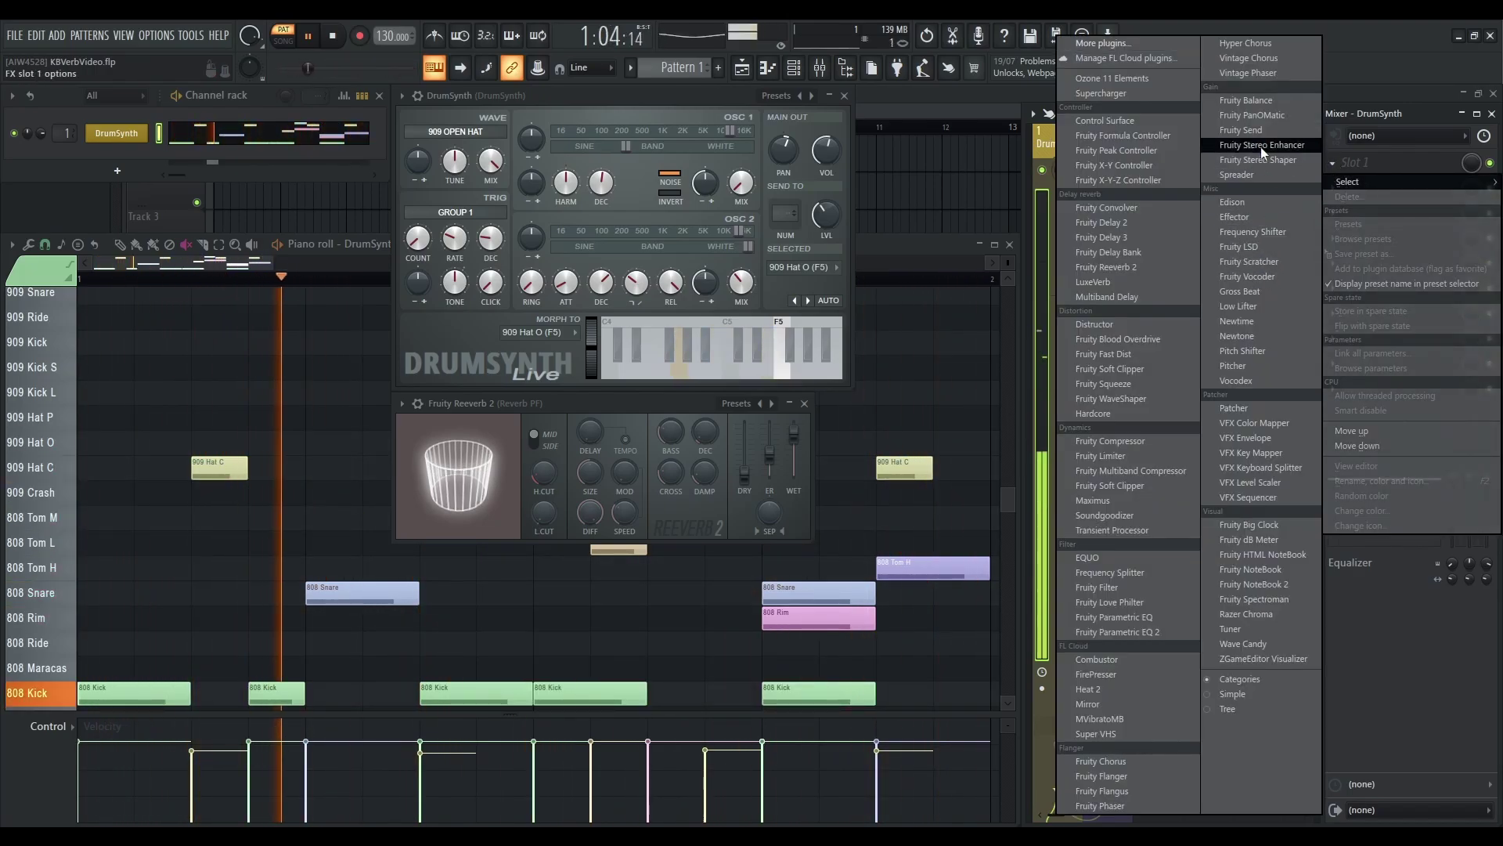
{"action": "left_click", "coordinate": [1241, 130]}
Step: Rename the DrumSynth track's Fruity Send as Reverb PF and set its send destination to the Reverb PF track
{"action": "left_click", "coordinate": [1366, 162]}
{"action": "left_click", "coordinate": [1378, 480]}
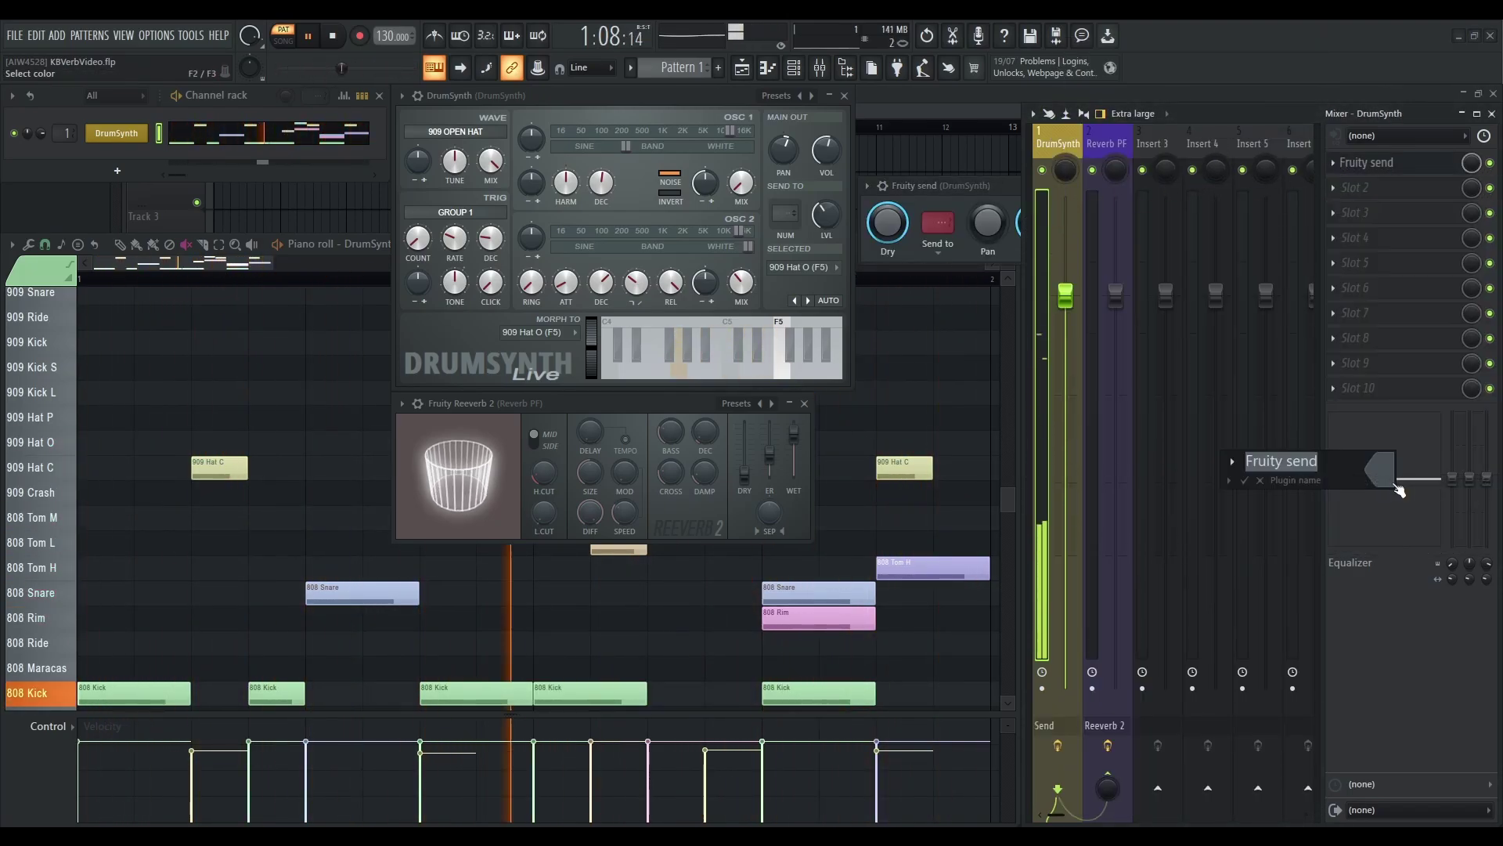
{"action": "type", "text": "Reverb PF"}
{"action": "key", "text": "Return"}
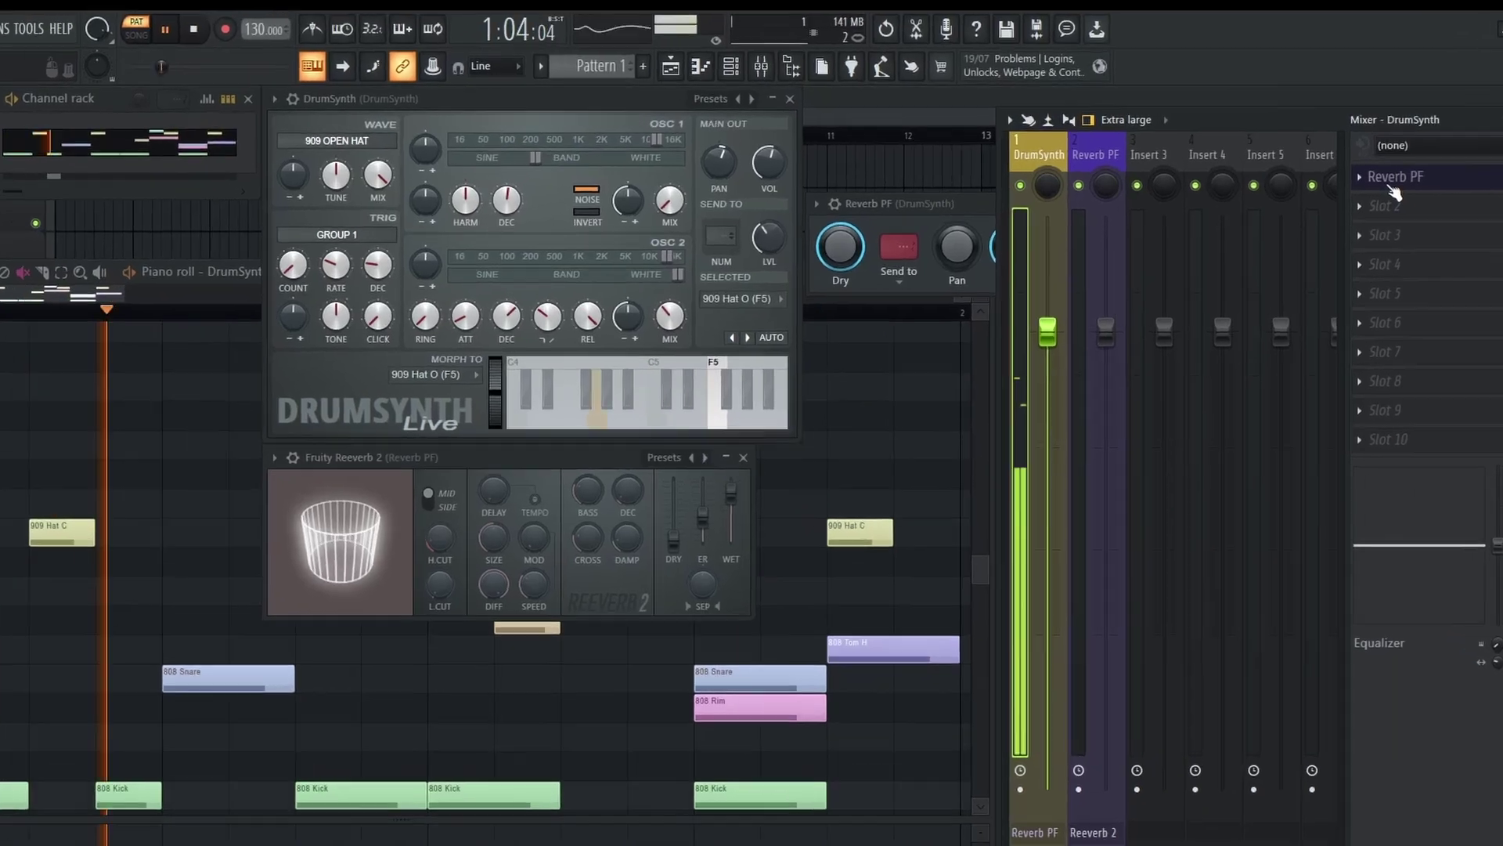
{"action": "left_click", "coordinate": [902, 250]}
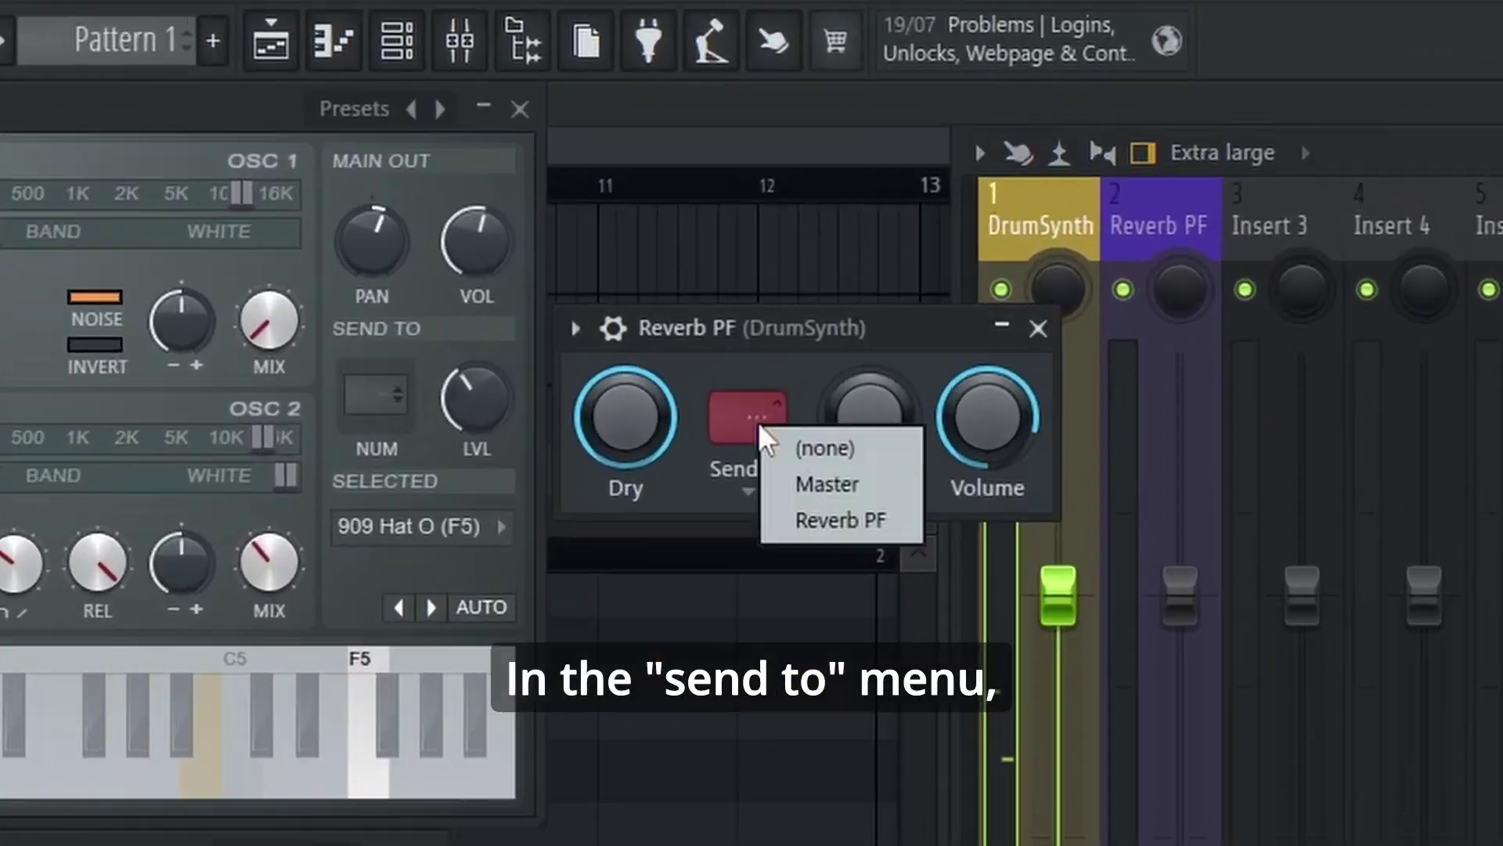
{"action": "left_click", "coordinate": [840, 520]}
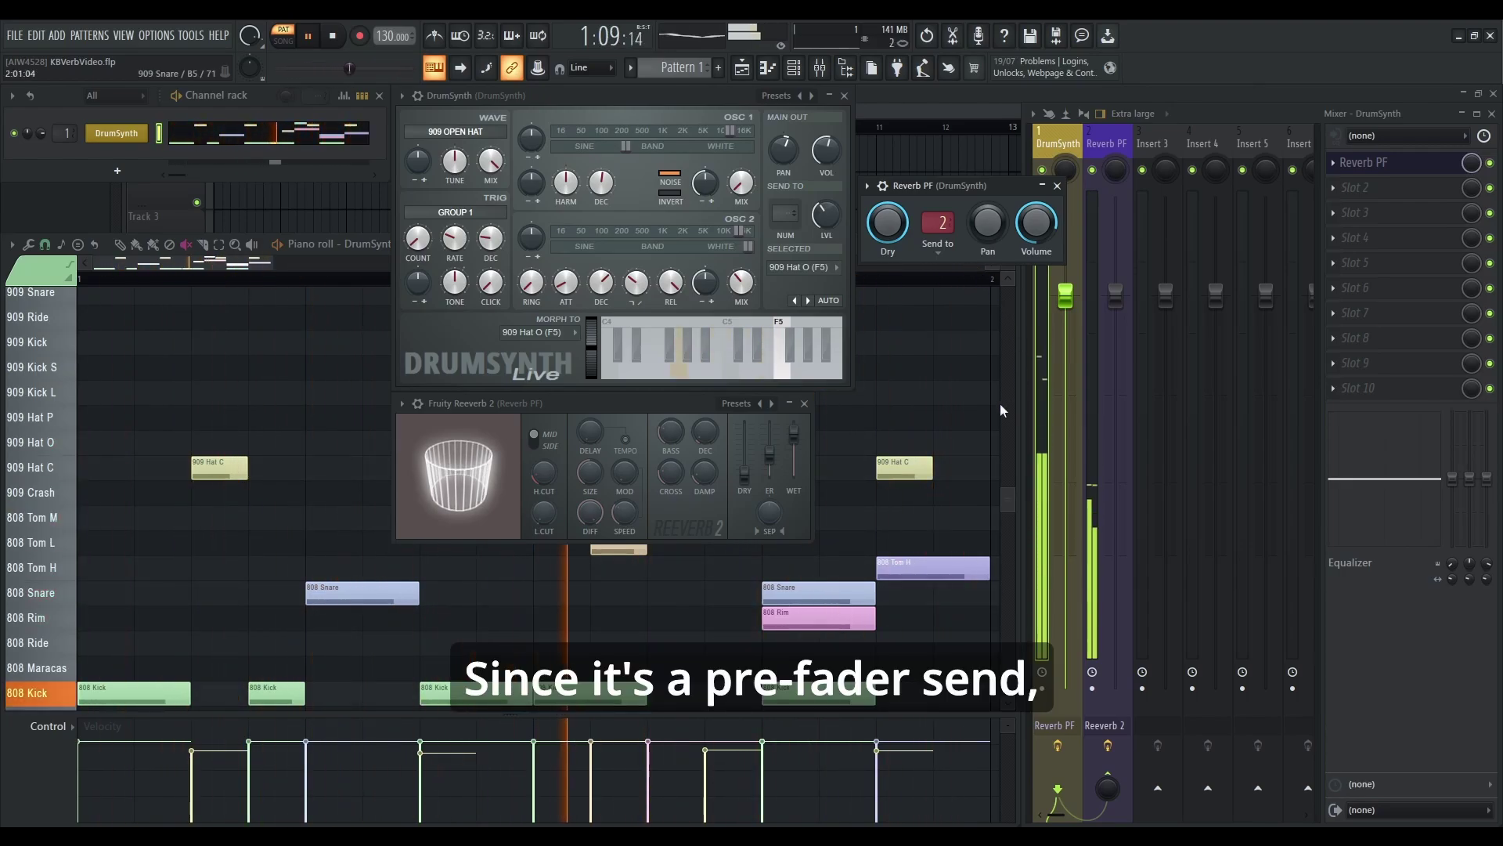
Step: Pull the DrumSynth mixer fader down to hear the pre-fader reverb send, and reset the fader to 100%
{"action": "left_click_drag", "start_coordinate": [1066, 302], "coordinate": [1065, 470]}
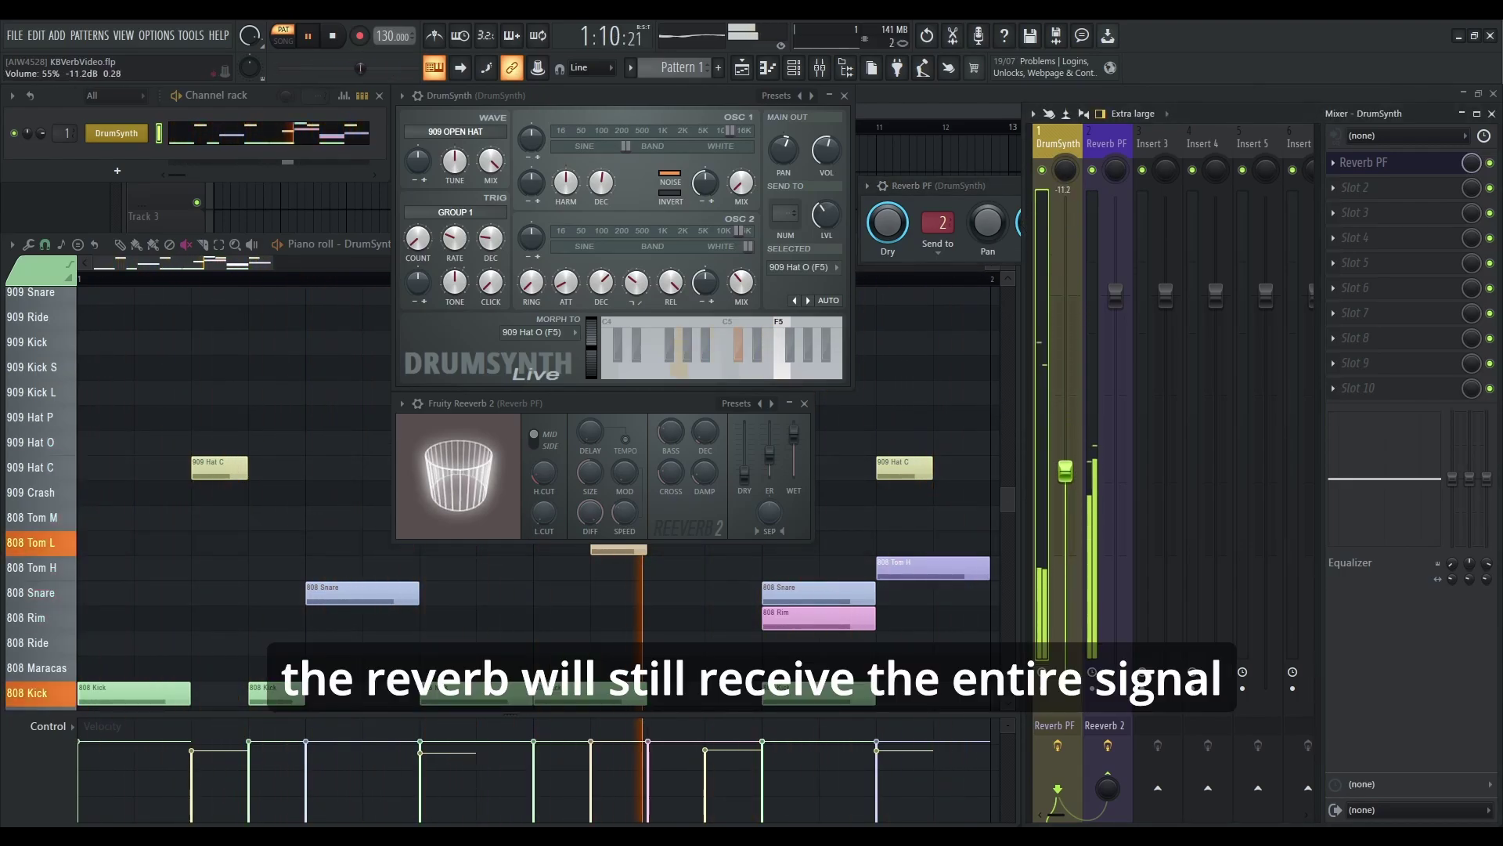
{"action": "left_click_drag", "start_coordinate": [1065, 609], "coordinate": [1065, 514]}
{"action": "left_click_drag", "start_coordinate": [1064, 670], "coordinate": [1065, 296]}
{"action": "right_click", "coordinate": [1066, 296]}
{"action": "left_click", "coordinate": [1089, 306]}
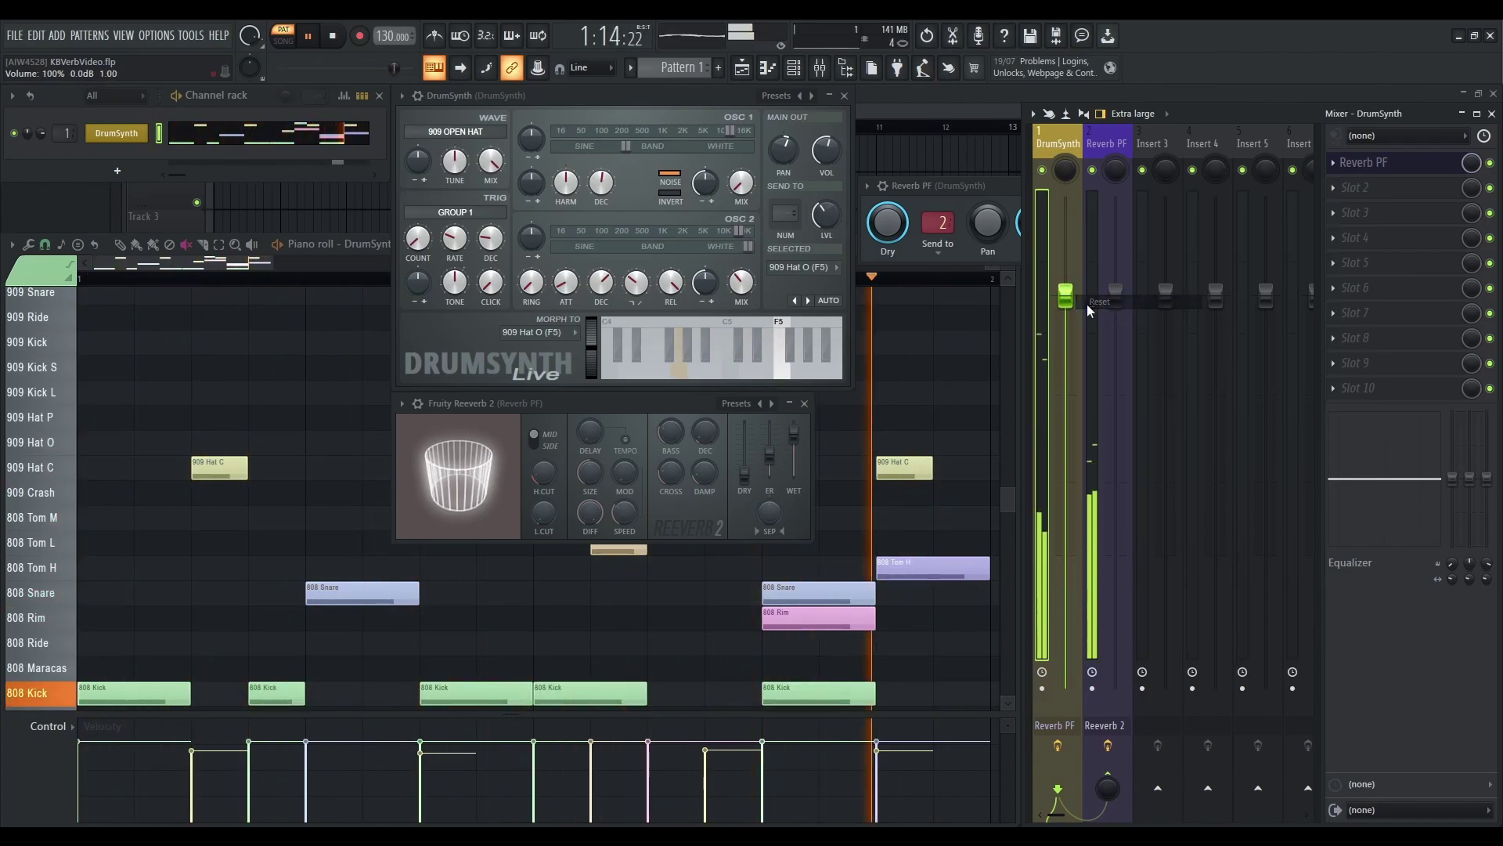
Step: Place Fruity Peak Controller in the DrumSynth track's first effect slot, ahead of the Reverb PF send in the second slot
{"action": "left_click", "coordinate": [978, 193]}
{"action": "mouse_move", "coordinate": [1041, 221]}
{"action": "left_mouse_down"}
{"action": "mouse_move", "coordinate": [1040, 245]}
{"action": "mouse_move", "coordinate": [1040, 166]}
{"action": "mouse_move", "coordinate": [1040, 229]}
{"action": "left_mouse_up"}
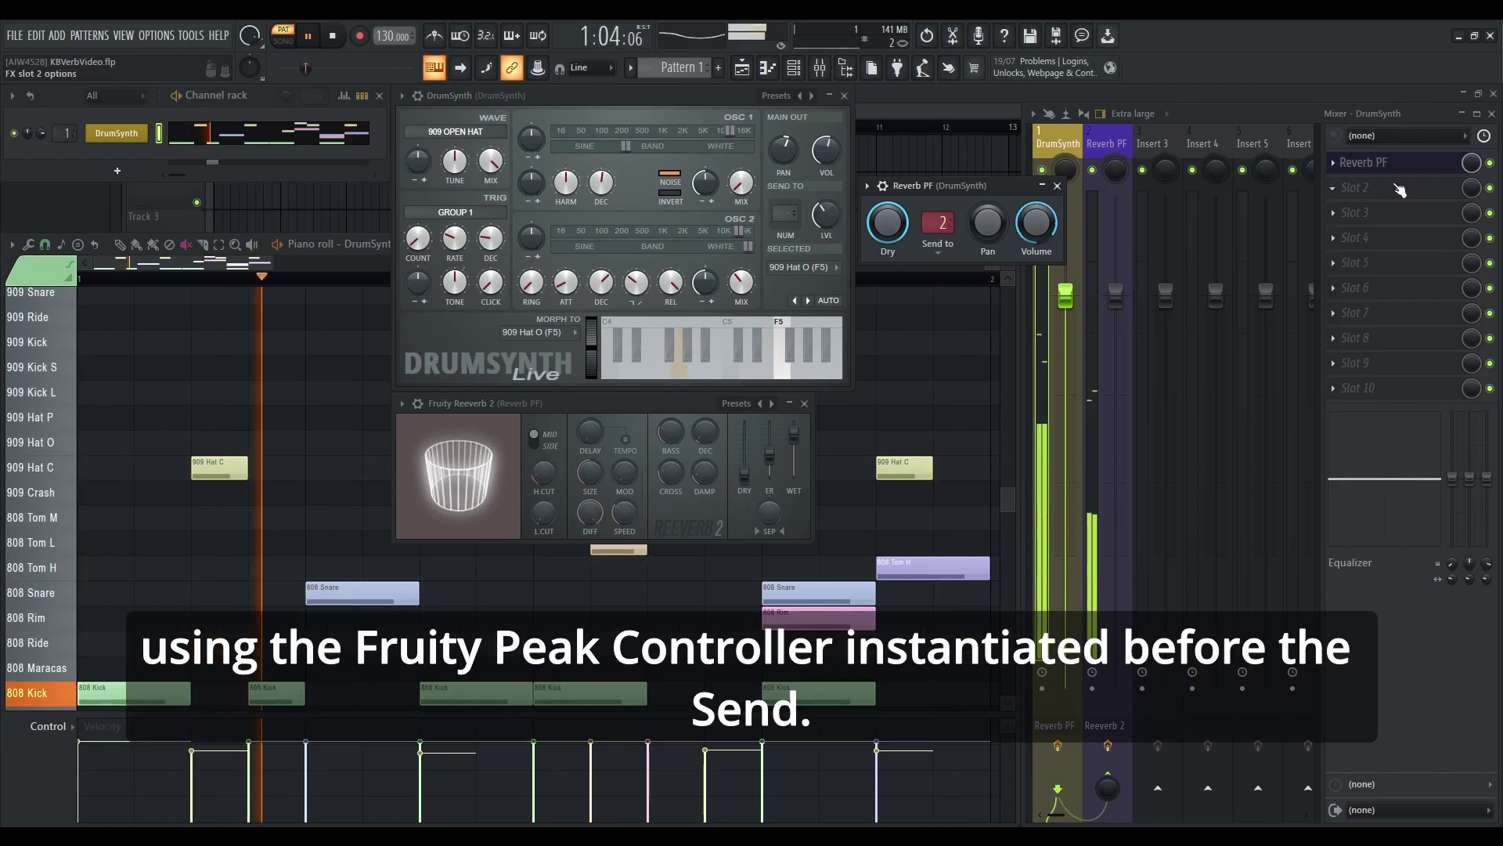
{"action": "left_click", "coordinate": [1359, 163]}
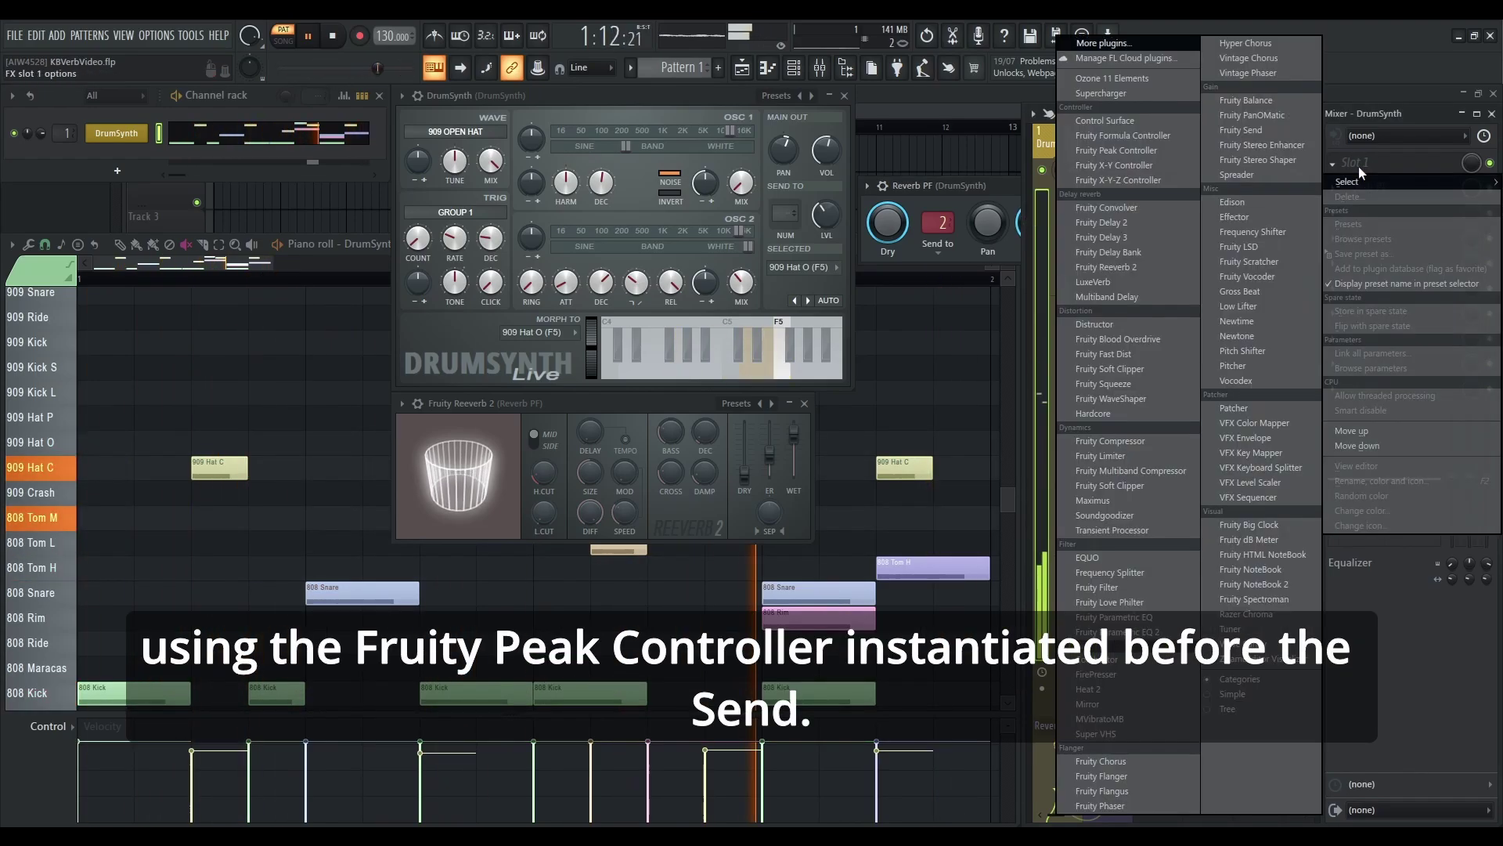
{"action": "left_click", "coordinate": [1148, 155]}
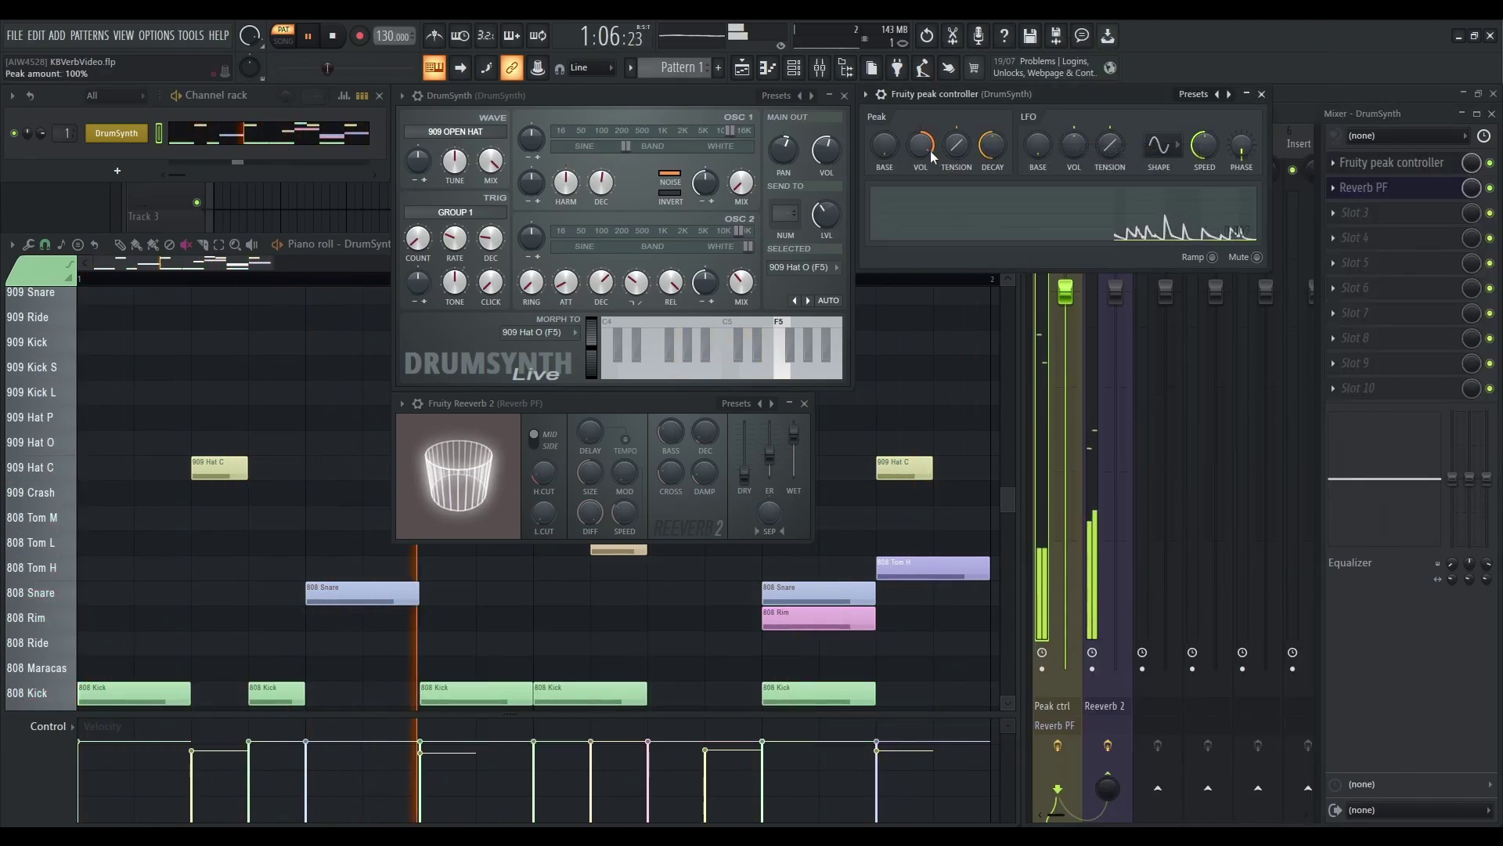
Step: Link the Reverb PF send's volume to the internal controller Peak ctrl - Peak
{"action": "left_click_drag", "start_coordinate": [1154, 100], "coordinate": [1125, 285]}
{"action": "left_click", "coordinate": [988, 187]}
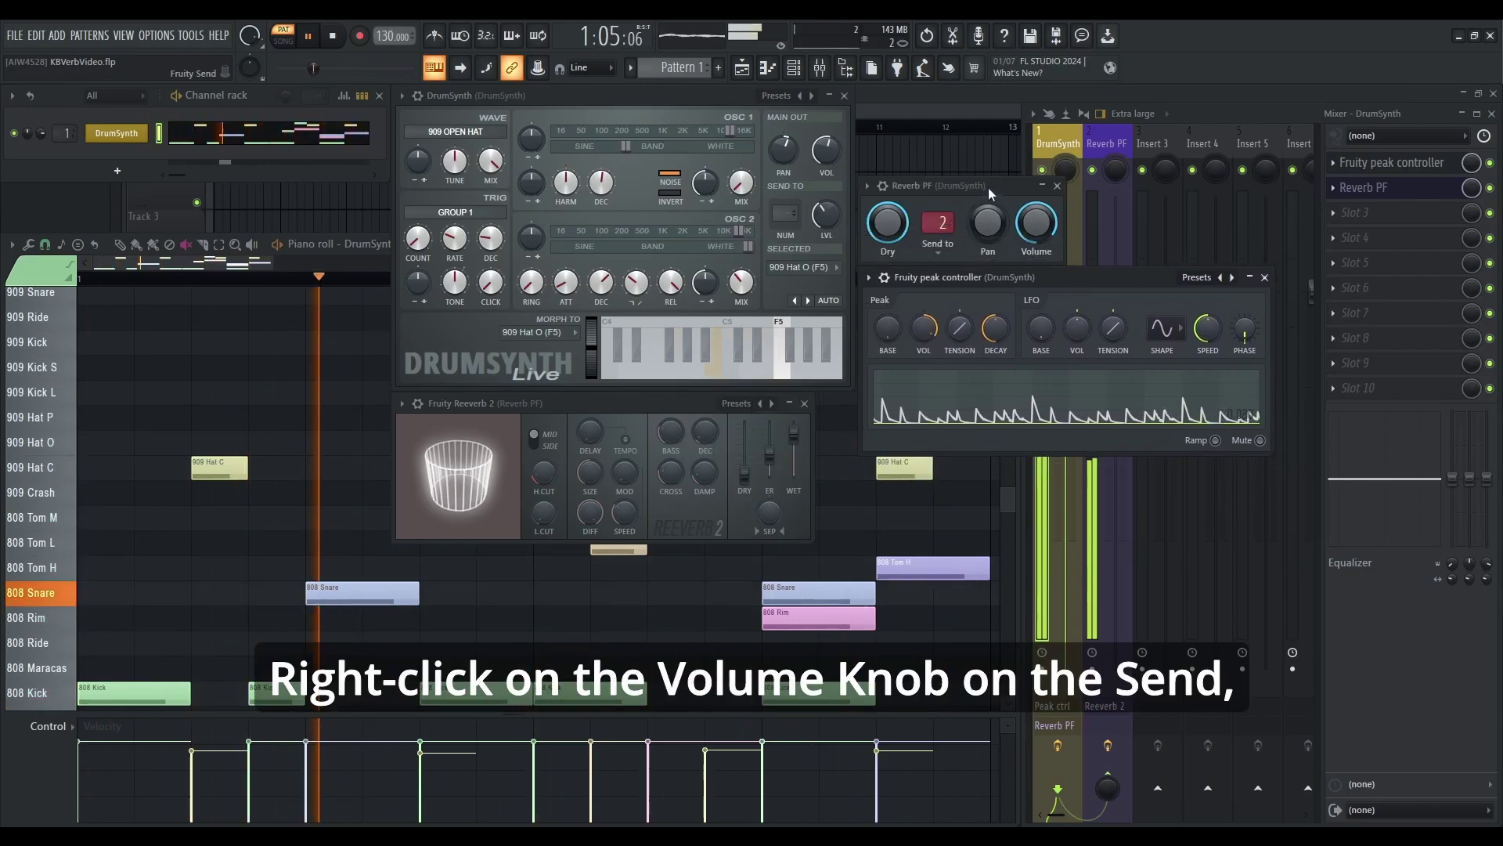
{"action": "right_click", "coordinate": [1044, 219]}
{"action": "left_click", "coordinate": [1112, 374]}
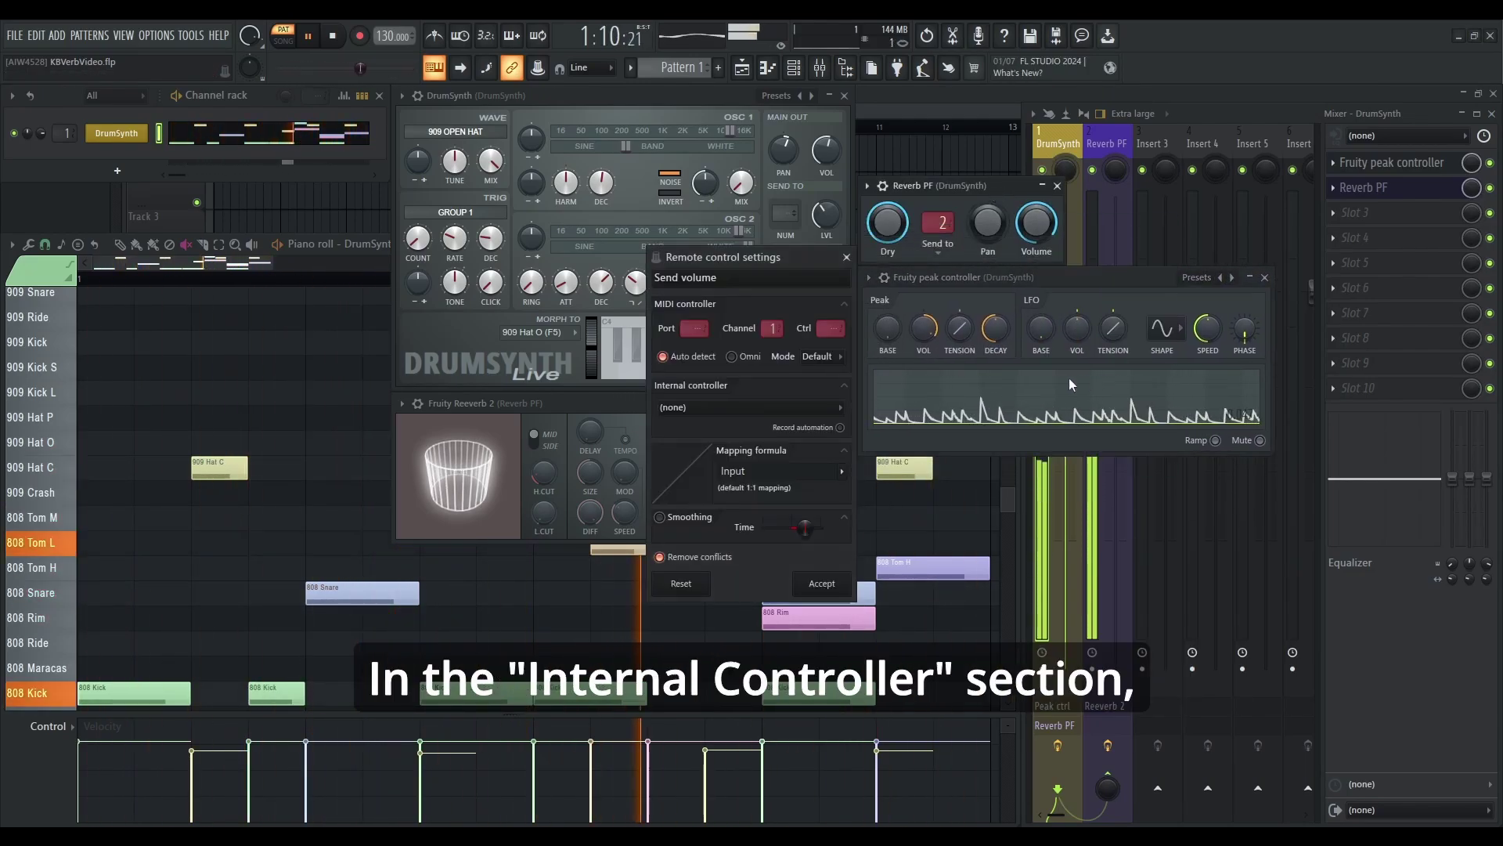
{"action": "left_click", "coordinate": [708, 407]}
{"action": "left_click", "coordinate": [704, 482]}
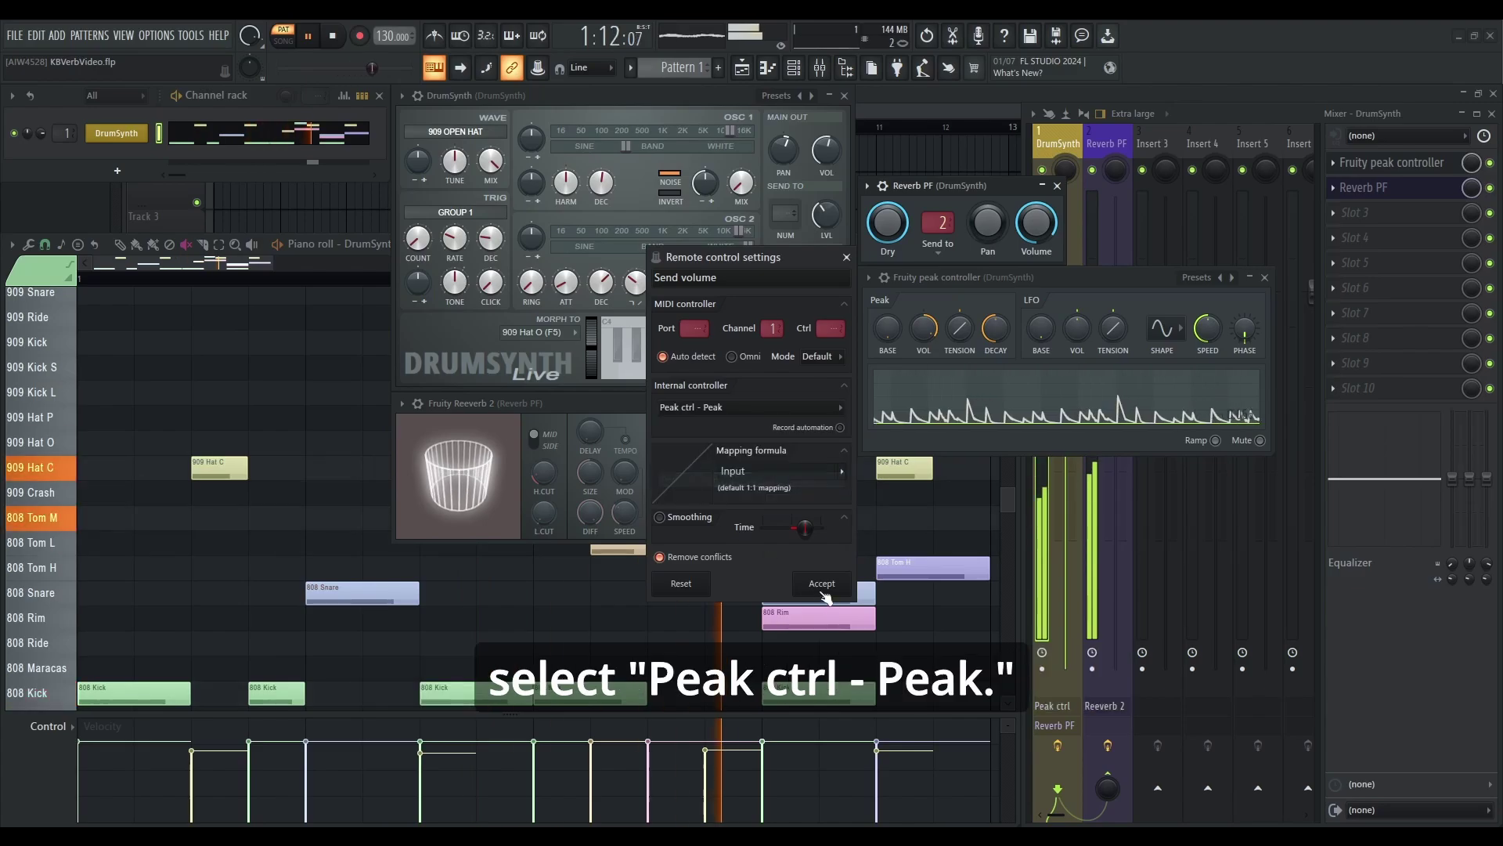
{"action": "left_click", "coordinate": [844, 600]}
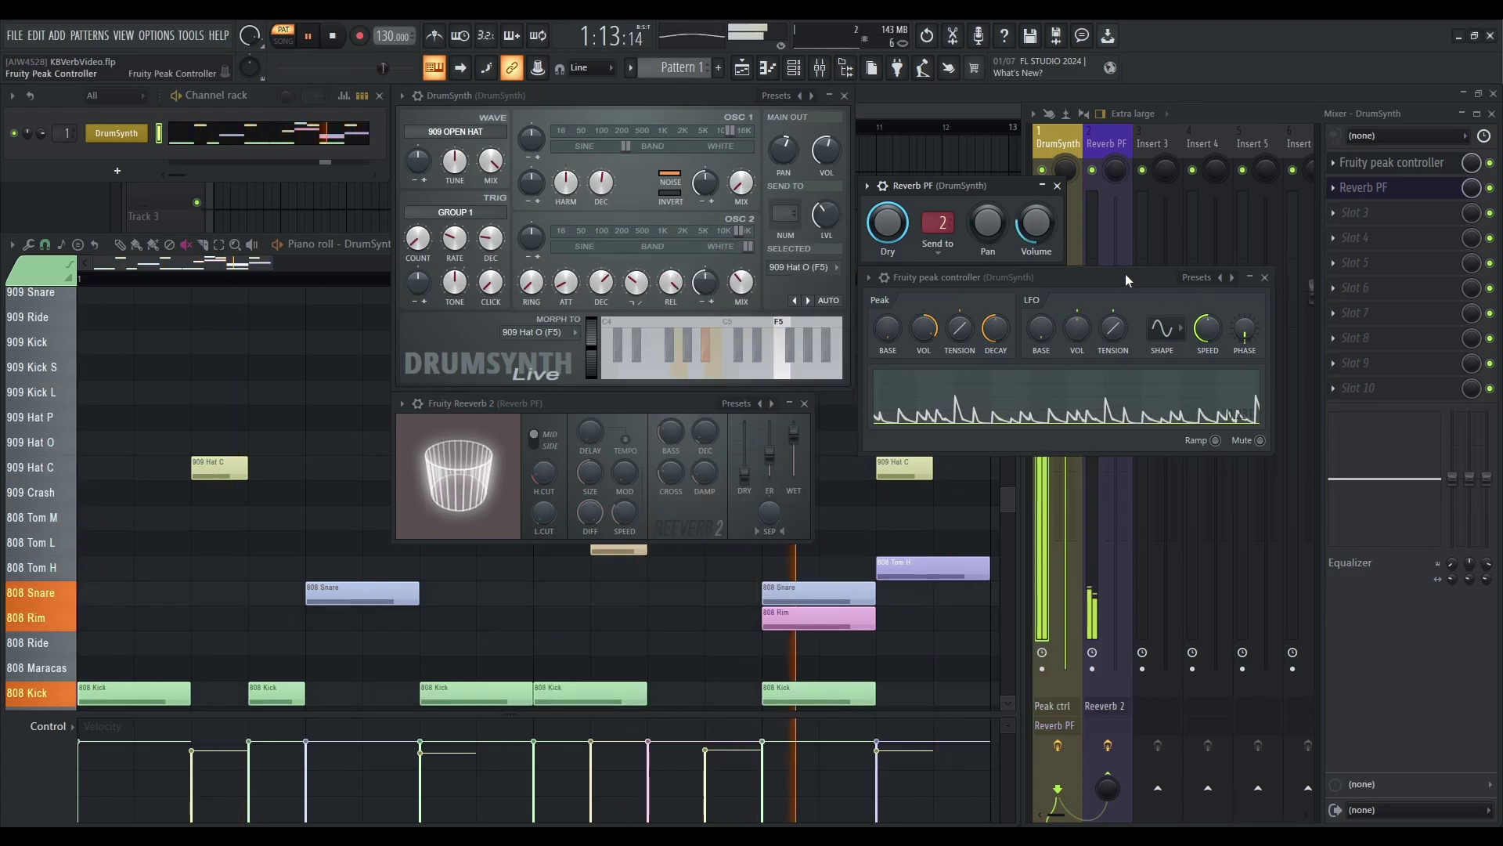
Step: Lower the DrumSynth mixer fader to its minimum so that only the modulated reverb is heard
{"action": "left_click_drag", "start_coordinate": [1126, 274], "coordinate": [659, 399]}
{"action": "left_click", "coordinate": [1094, 672]}
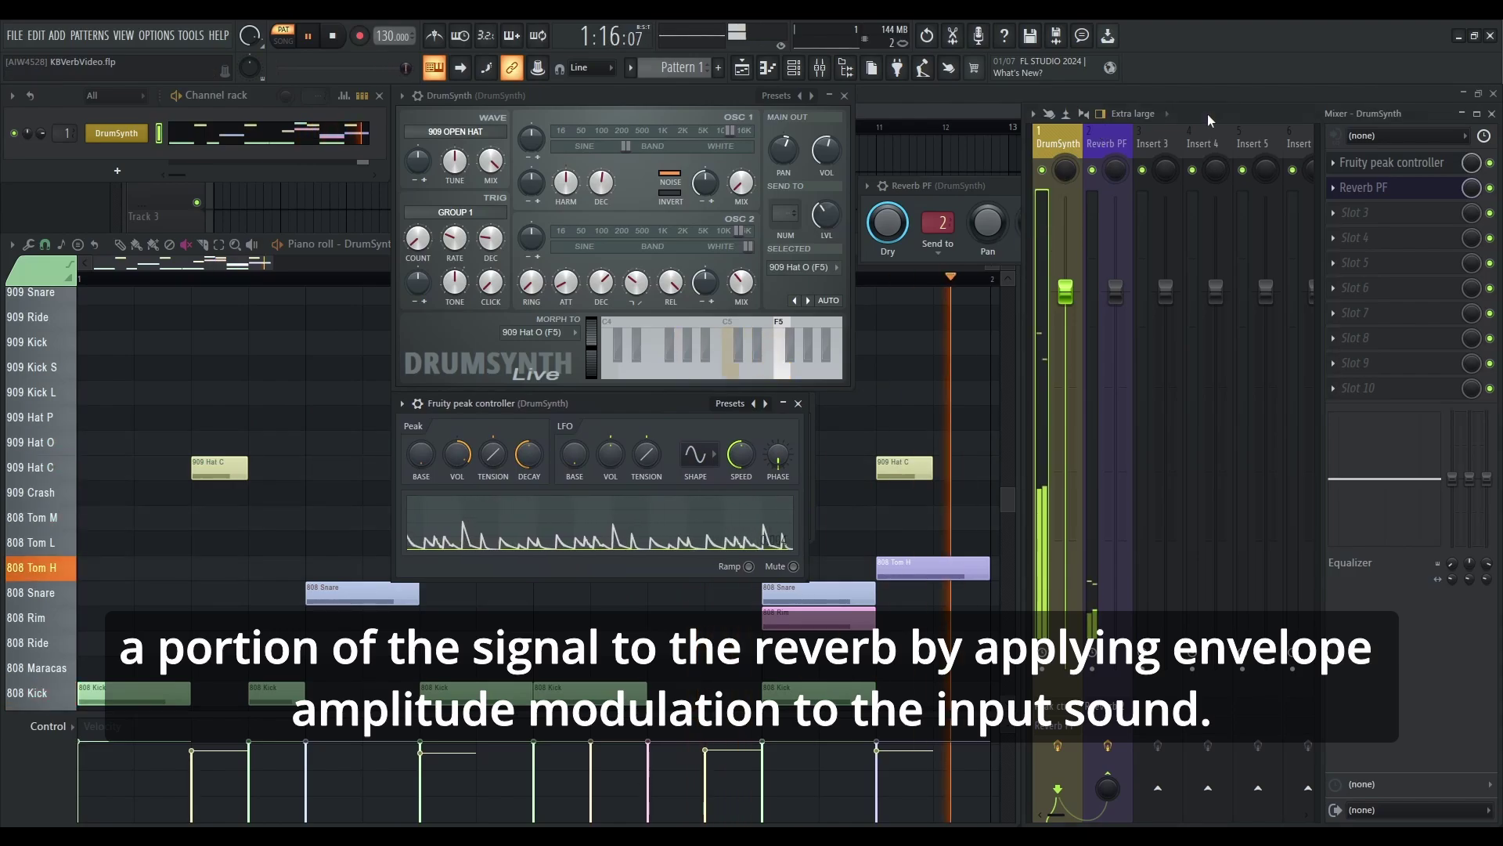
{"action": "left_click_drag", "start_coordinate": [1064, 291], "coordinate": [1076, 679]}
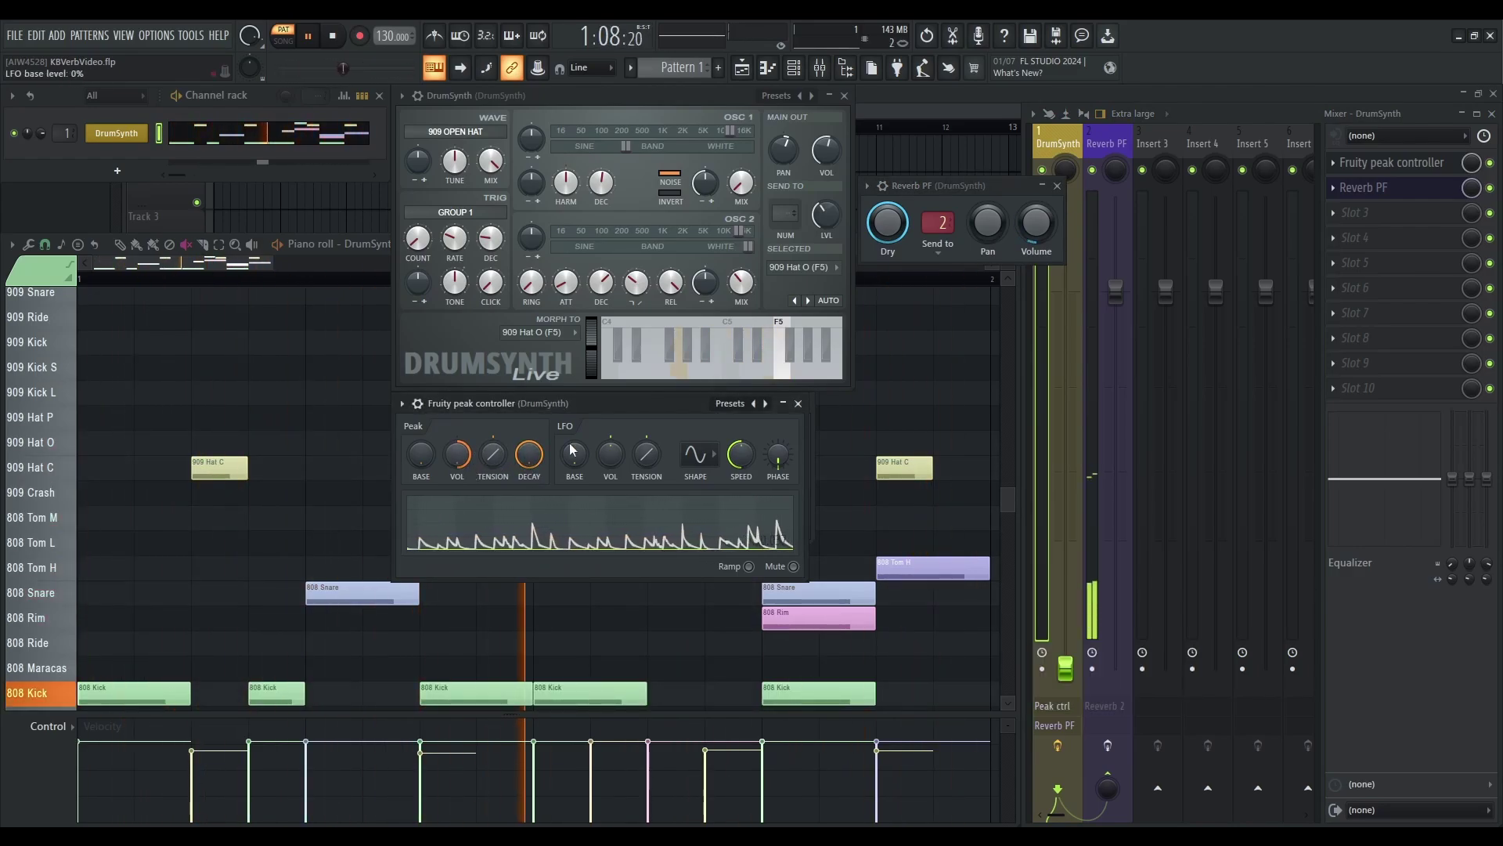
Step: Open the Fruity Reeverb 2 editor on the Reverb PF mixer track
{"action": "left_click", "coordinate": [1107, 143]}
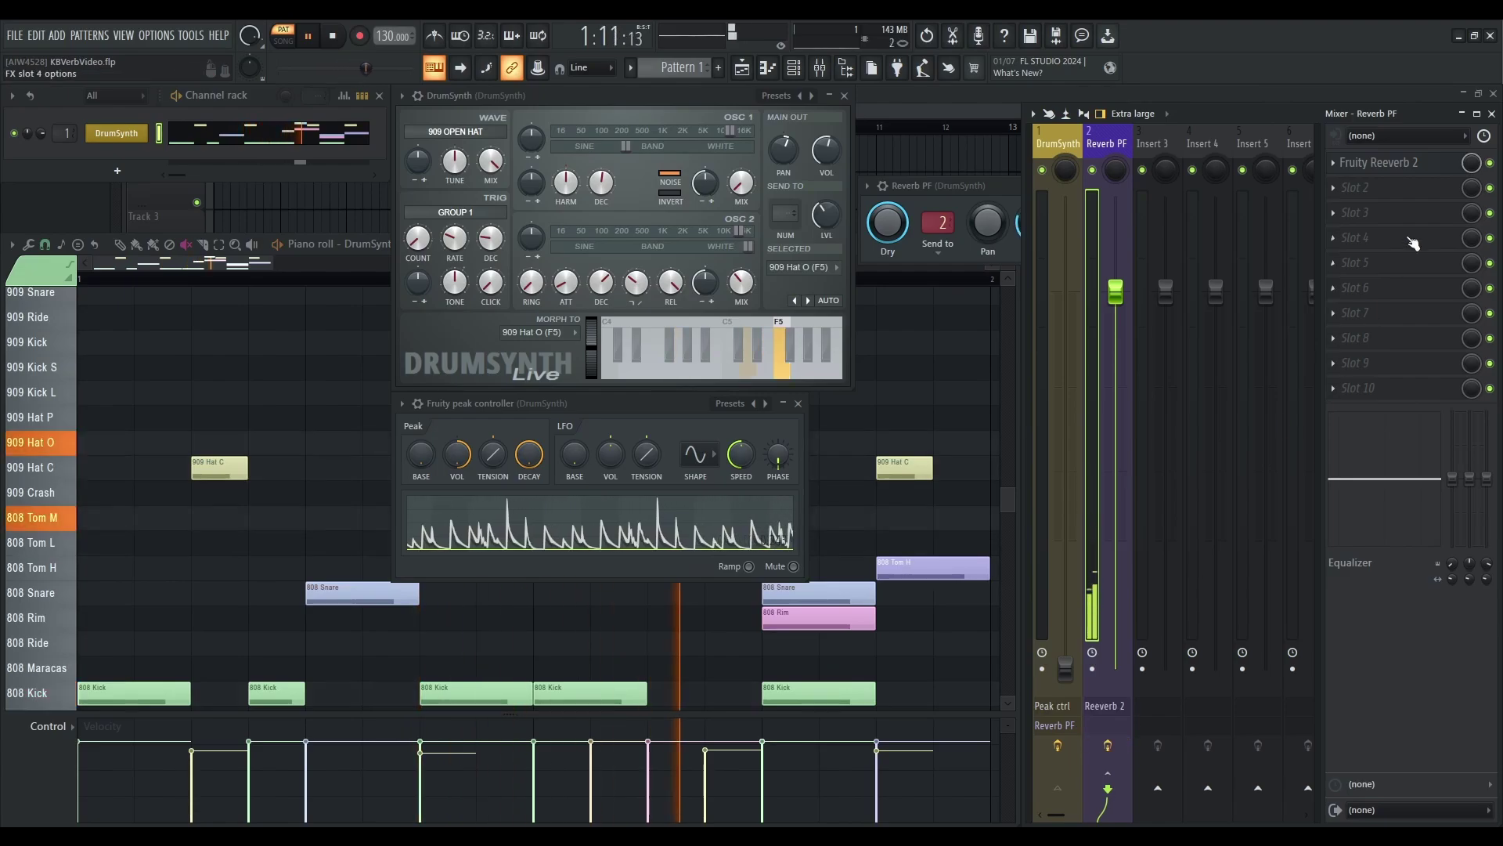
{"action": "left_click", "coordinate": [1410, 163]}
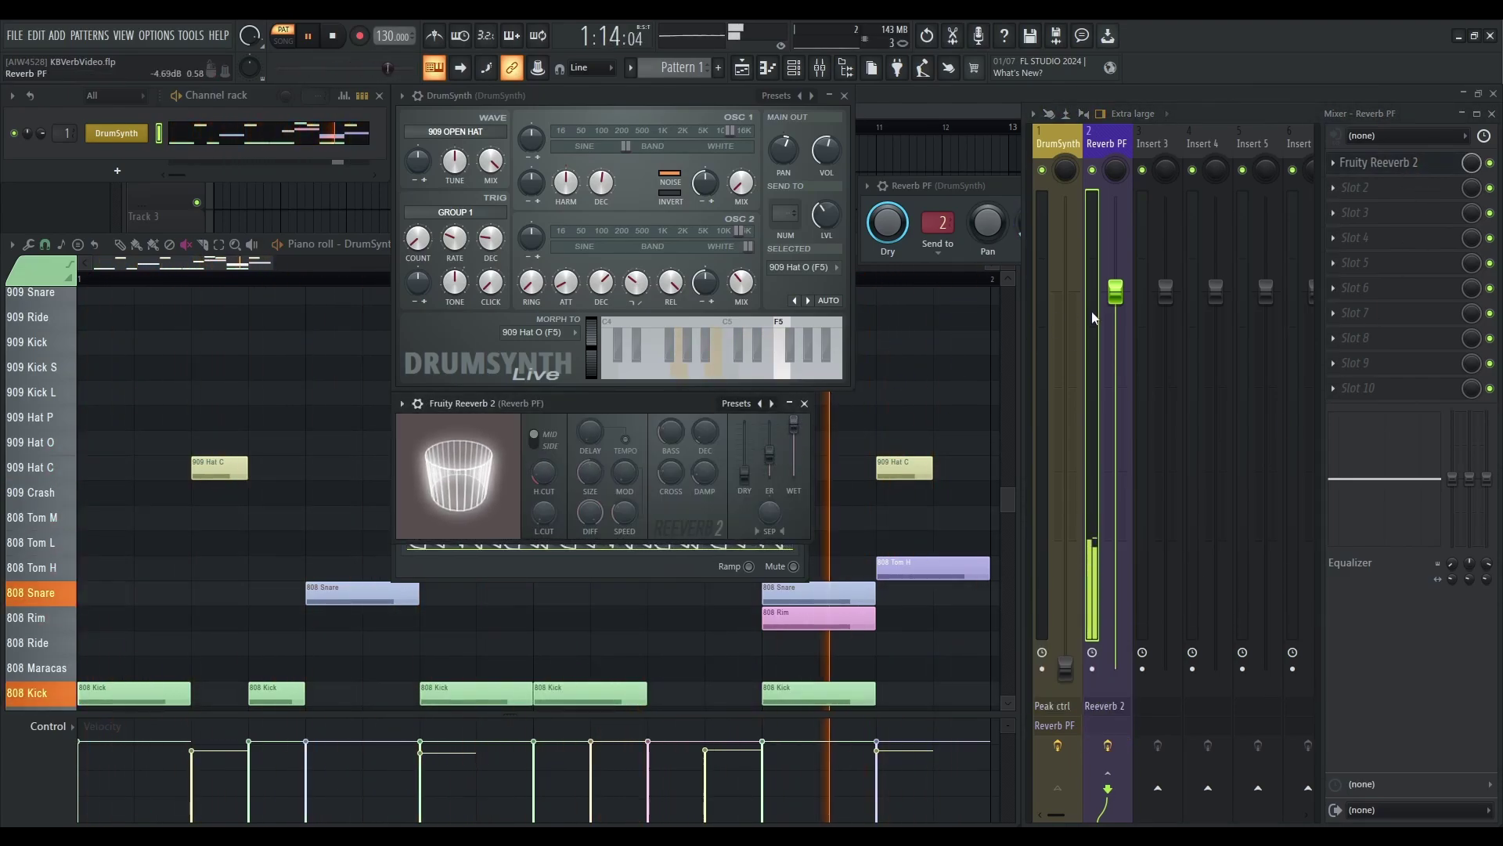
Step: Raise the DrumSynth mixer fader gradually back to its default level
{"action": "left_click_drag", "start_coordinate": [1064, 666], "coordinate": [1065, 582]}
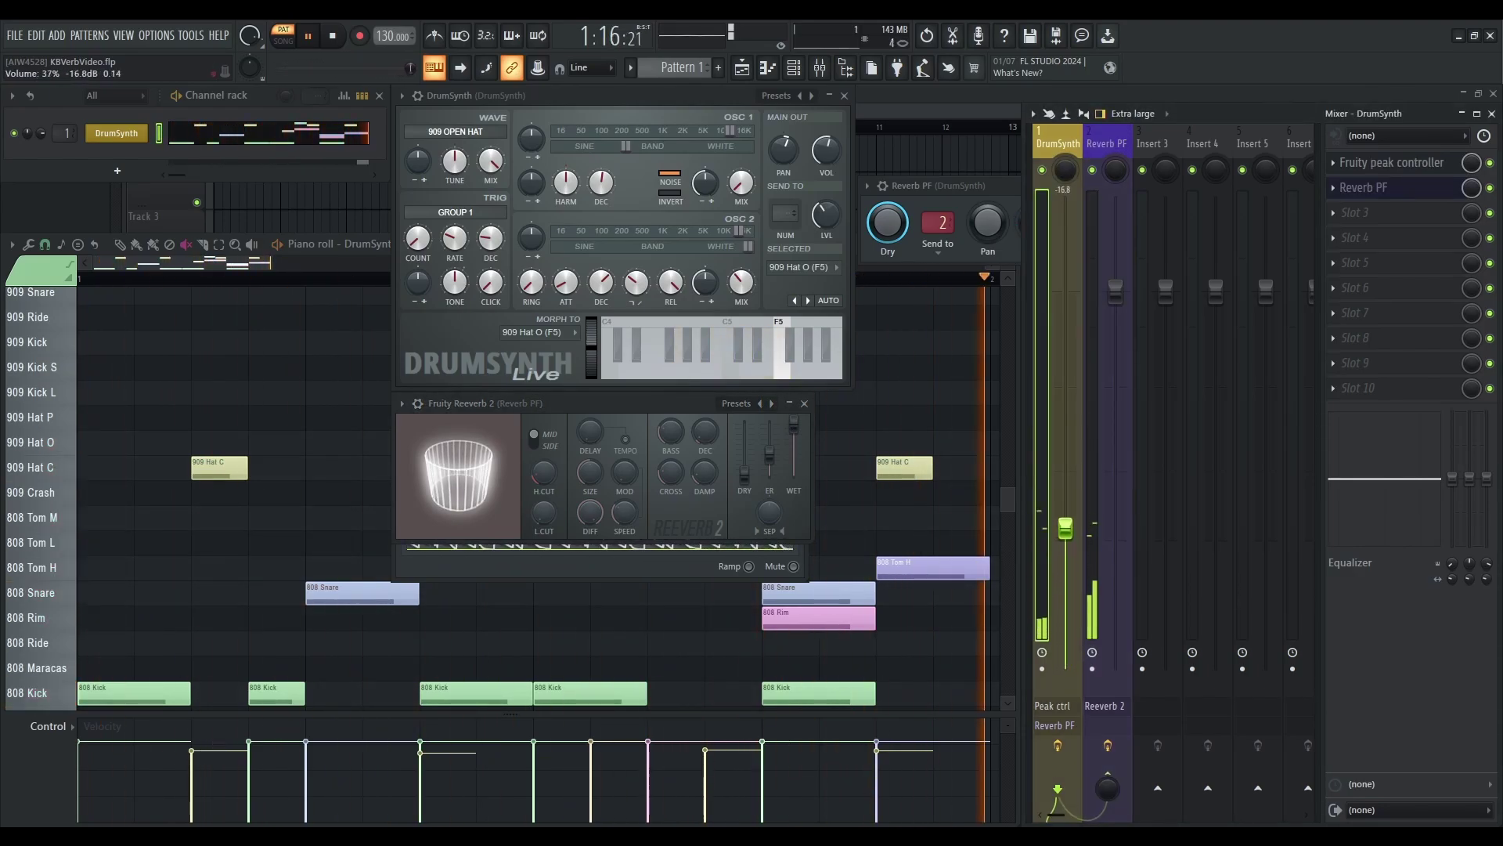
{"action": "left_click_drag", "start_coordinate": [1065, 529], "coordinate": [1065, 428]}
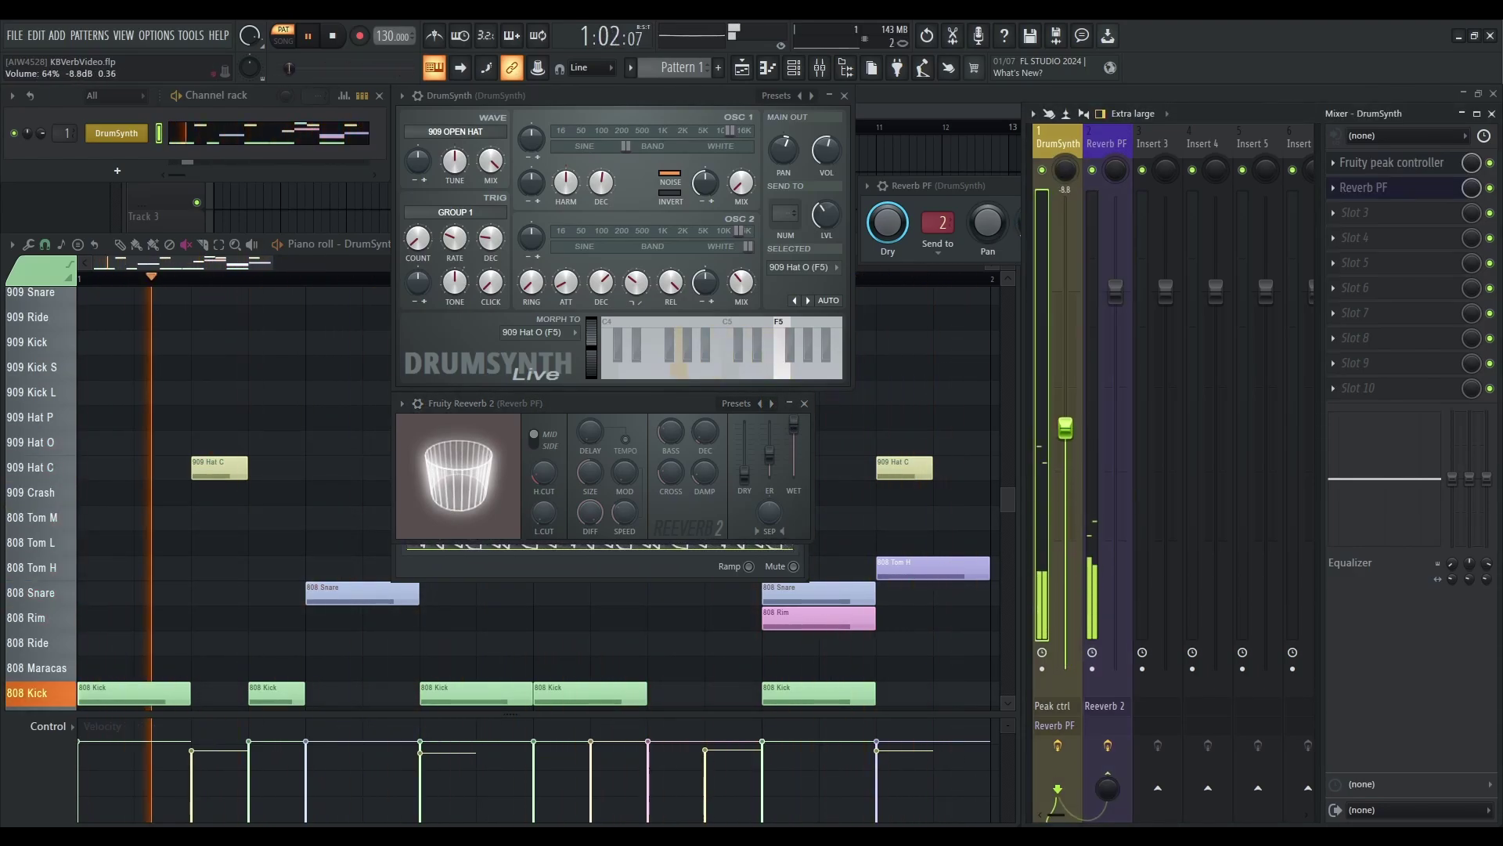
{"action": "left_click_drag", "start_coordinate": [1065, 378], "coordinate": [1064, 291]}
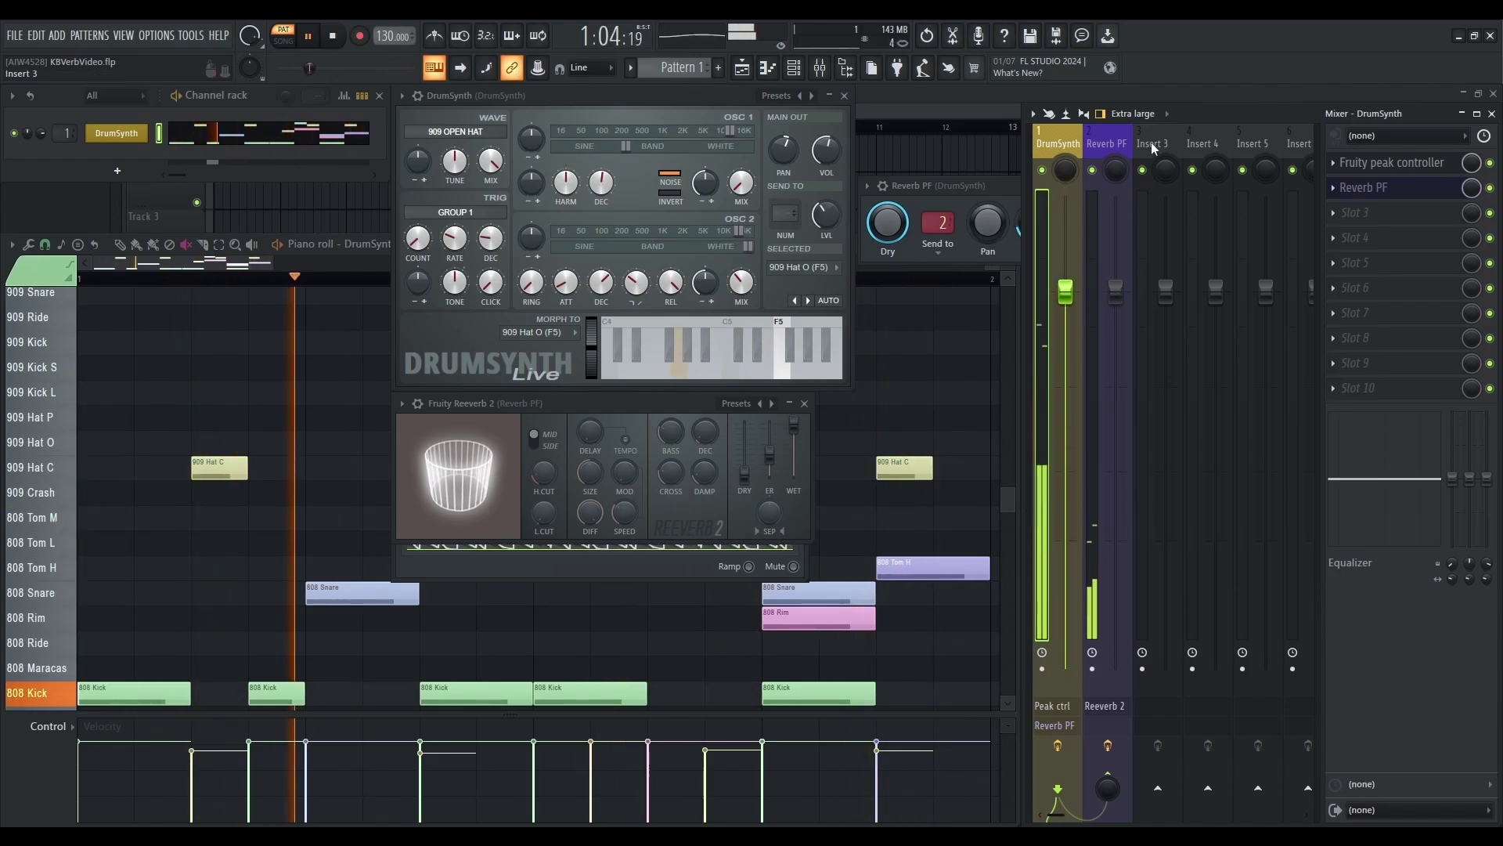
Step: Set up a Reverb track with Fruity Reeverb 2 on Insert 3, fed by a DrumSynth send, and lower its fader to about -13.4 dB
{"action": "left_click", "coordinate": [1106, 149]}
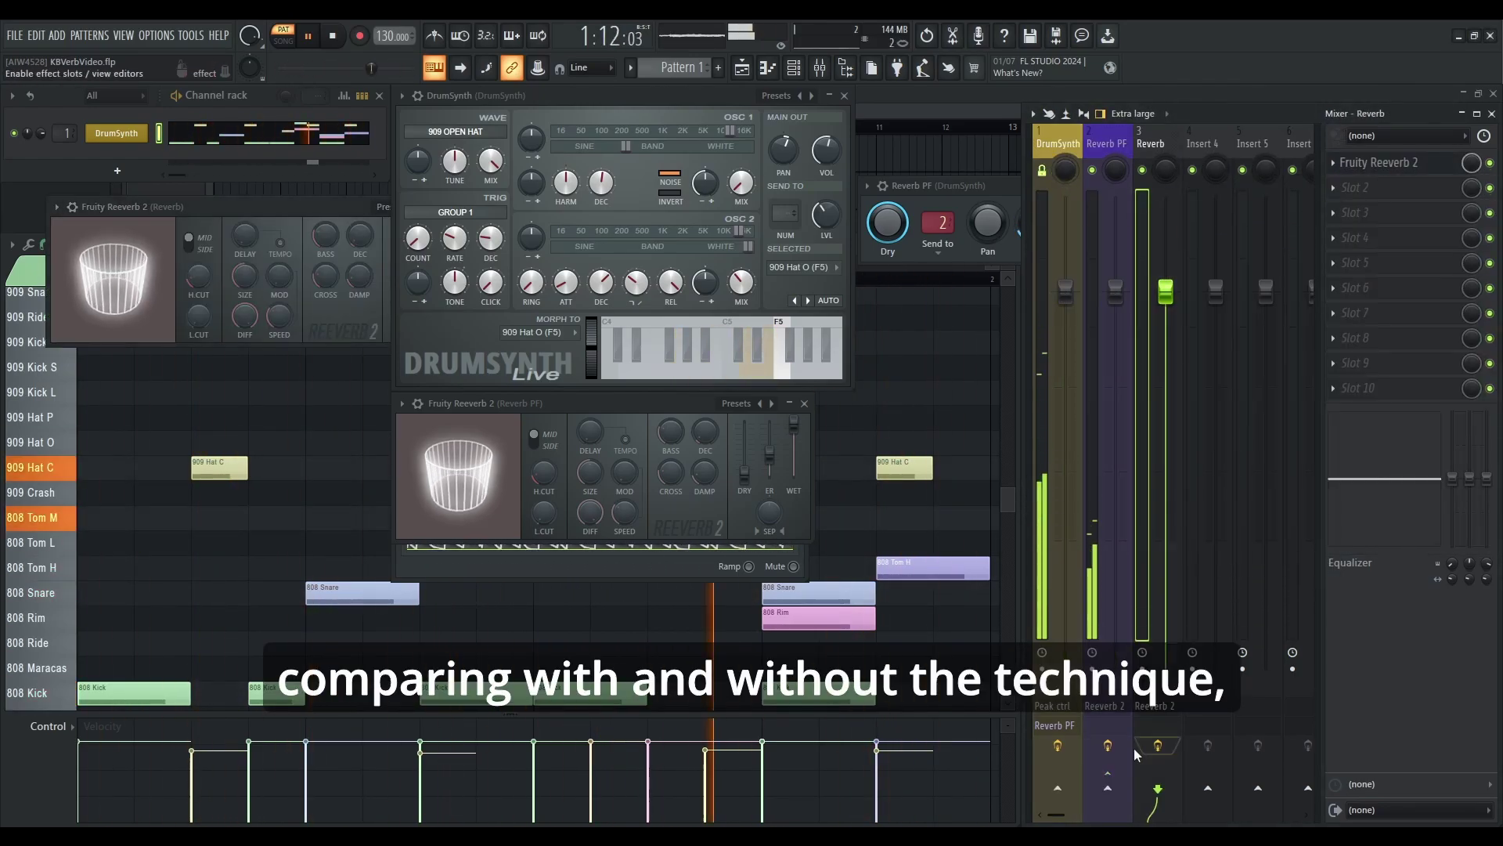
{"action": "left_click", "coordinate": [1357, 213]}
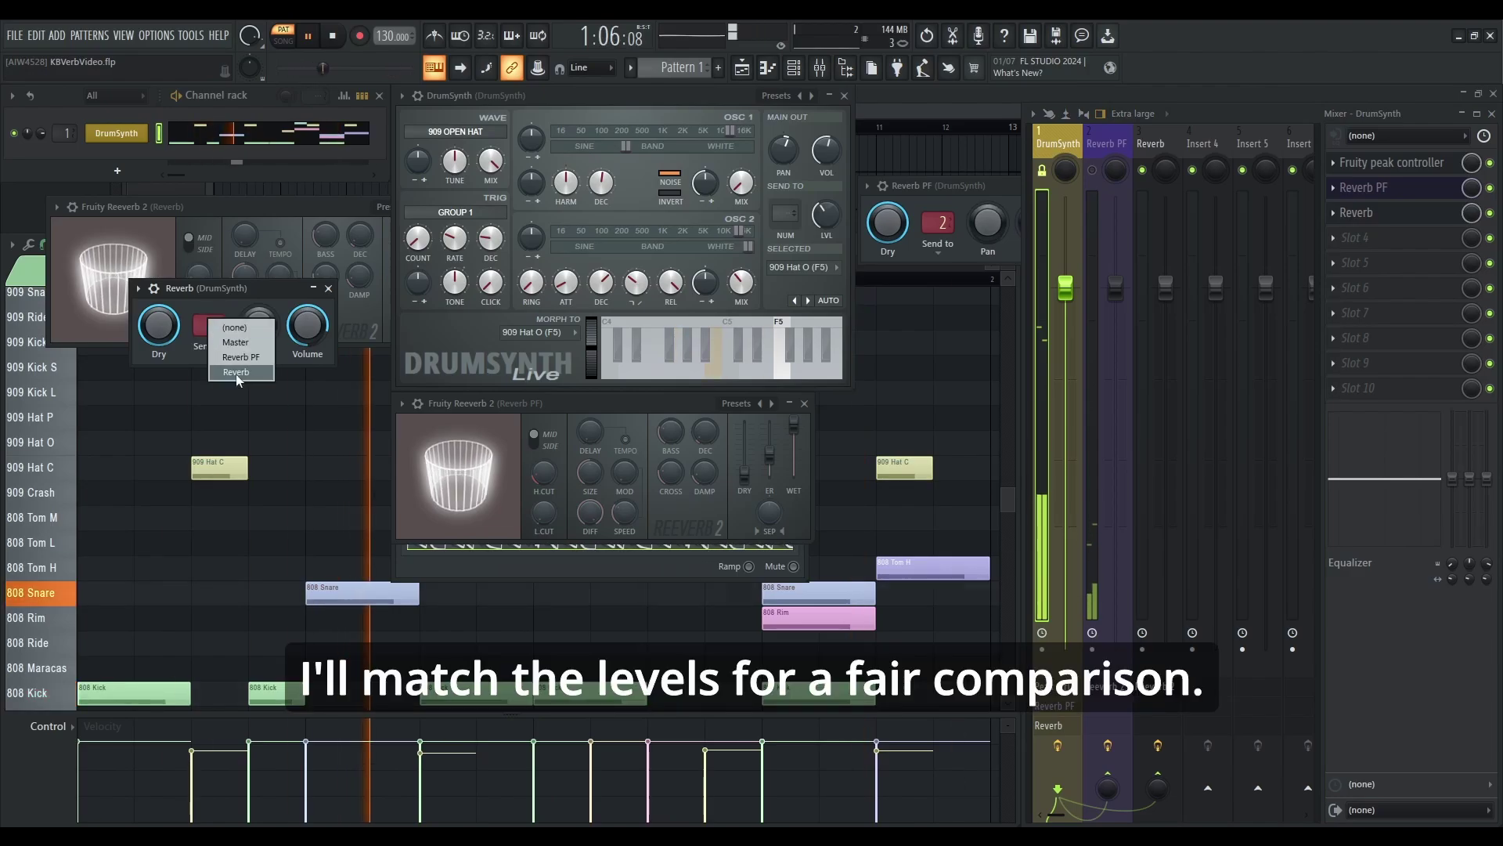
{"action": "left_click_drag", "start_coordinate": [1175, 294], "coordinate": [1174, 328]}
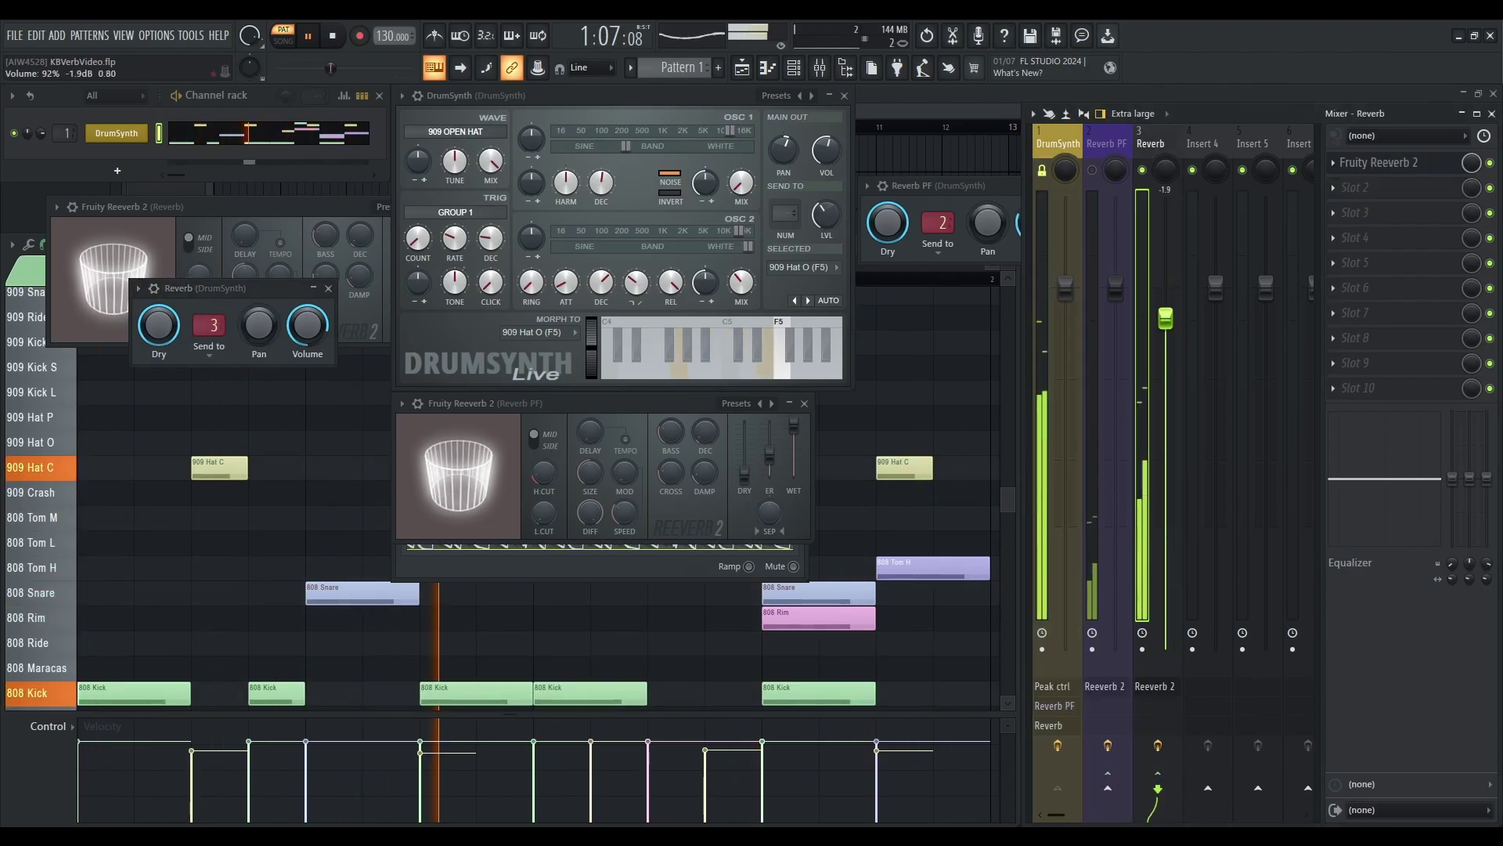
{"action": "left_click_drag", "start_coordinate": [1165, 386], "coordinate": [1165, 456]}
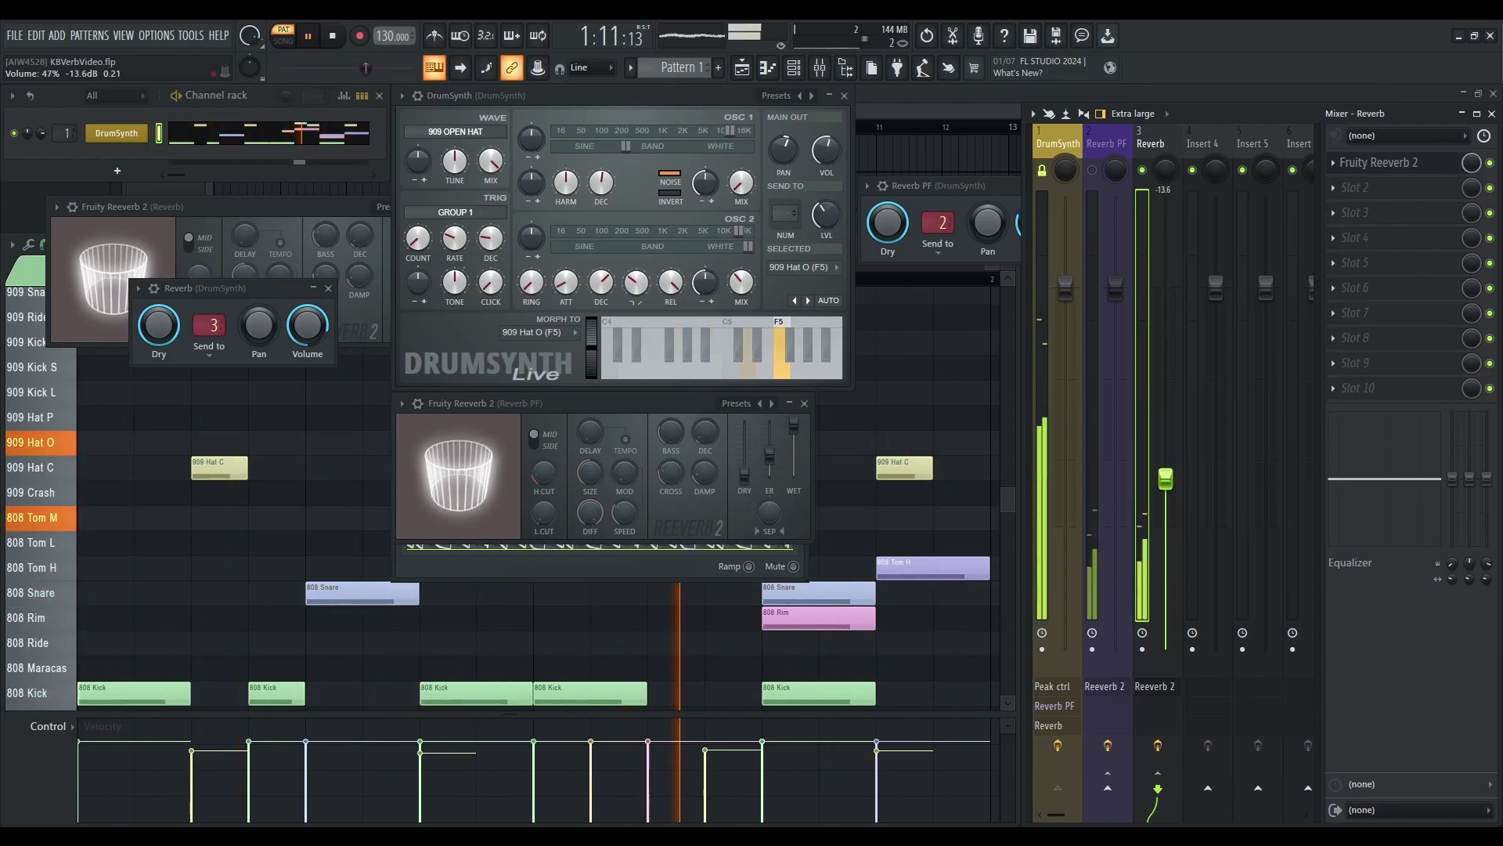
Step: Solo the Reverb PF track and the plain Reverb track in turn to compare the two reverbs
{"action": "right_click", "coordinate": [1093, 170]}
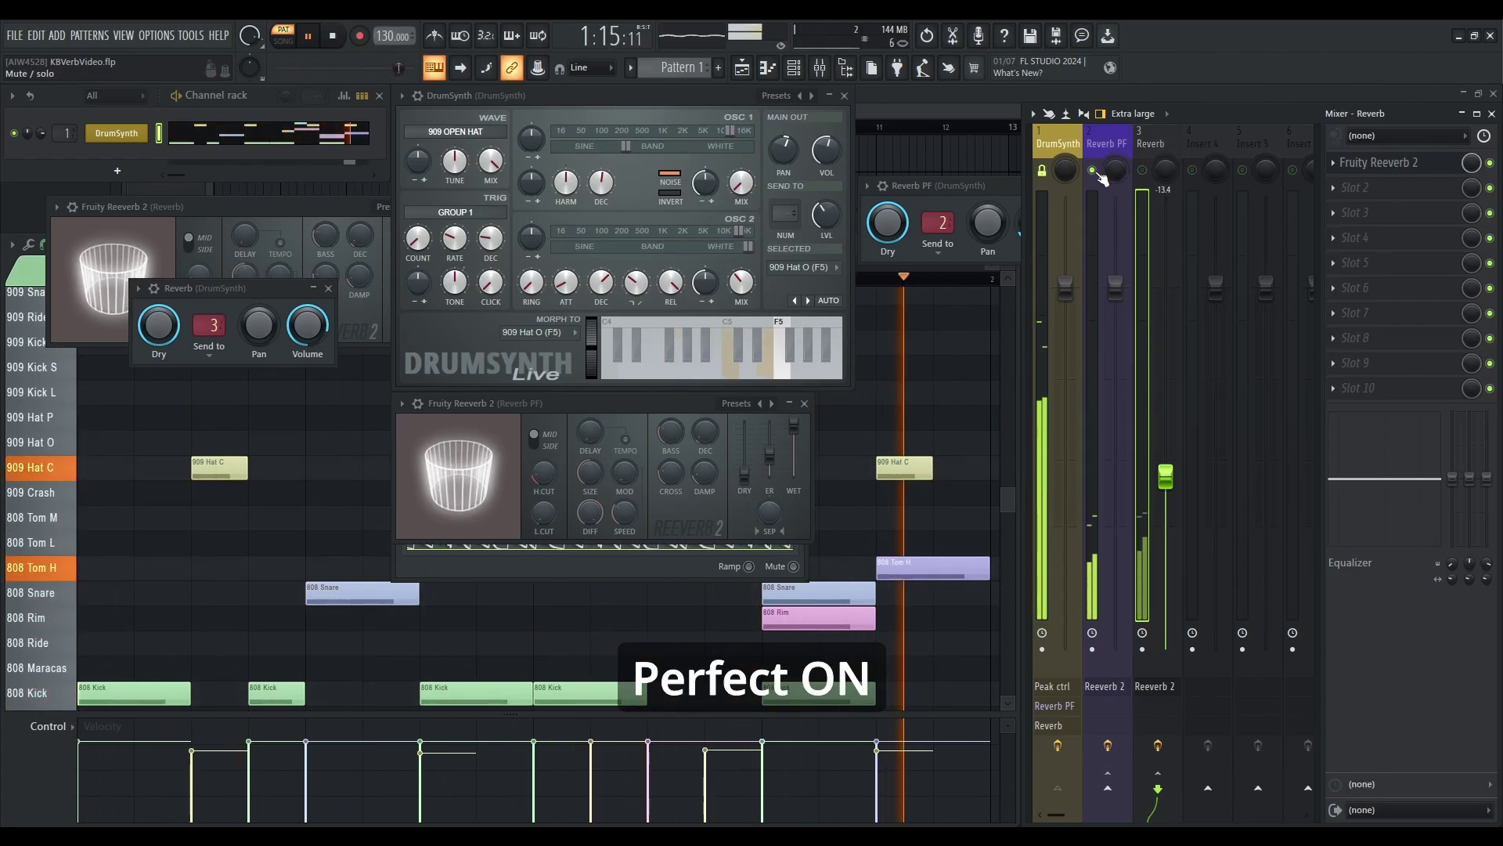
{"action": "right_click", "coordinate": [1145, 170]}
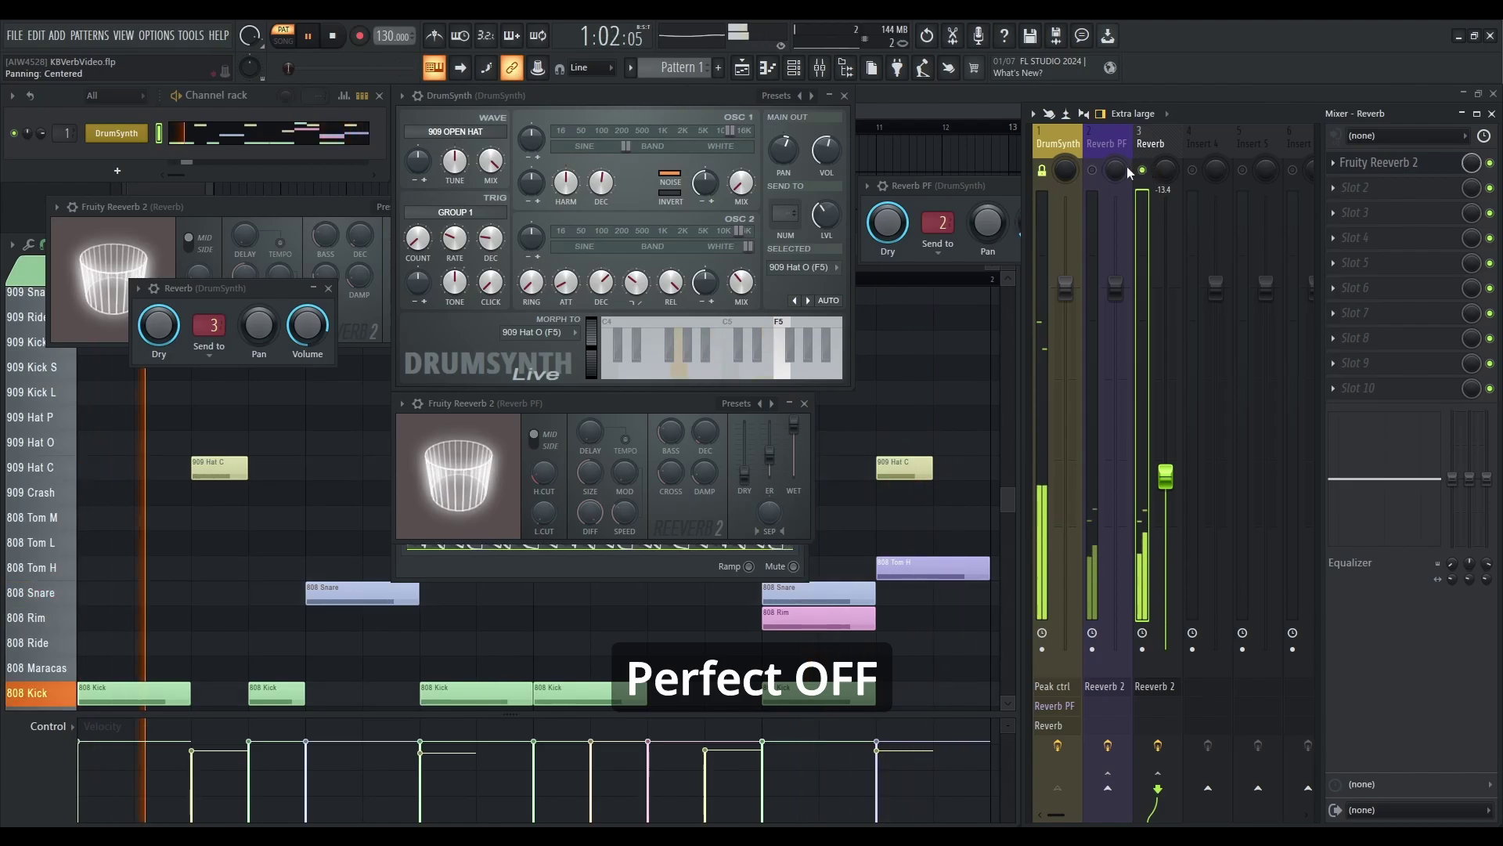
Step: End the reverb comparison by stopping playback, and clone the DrumSynth channel
{"action": "right_click", "coordinate": [1093, 171]}
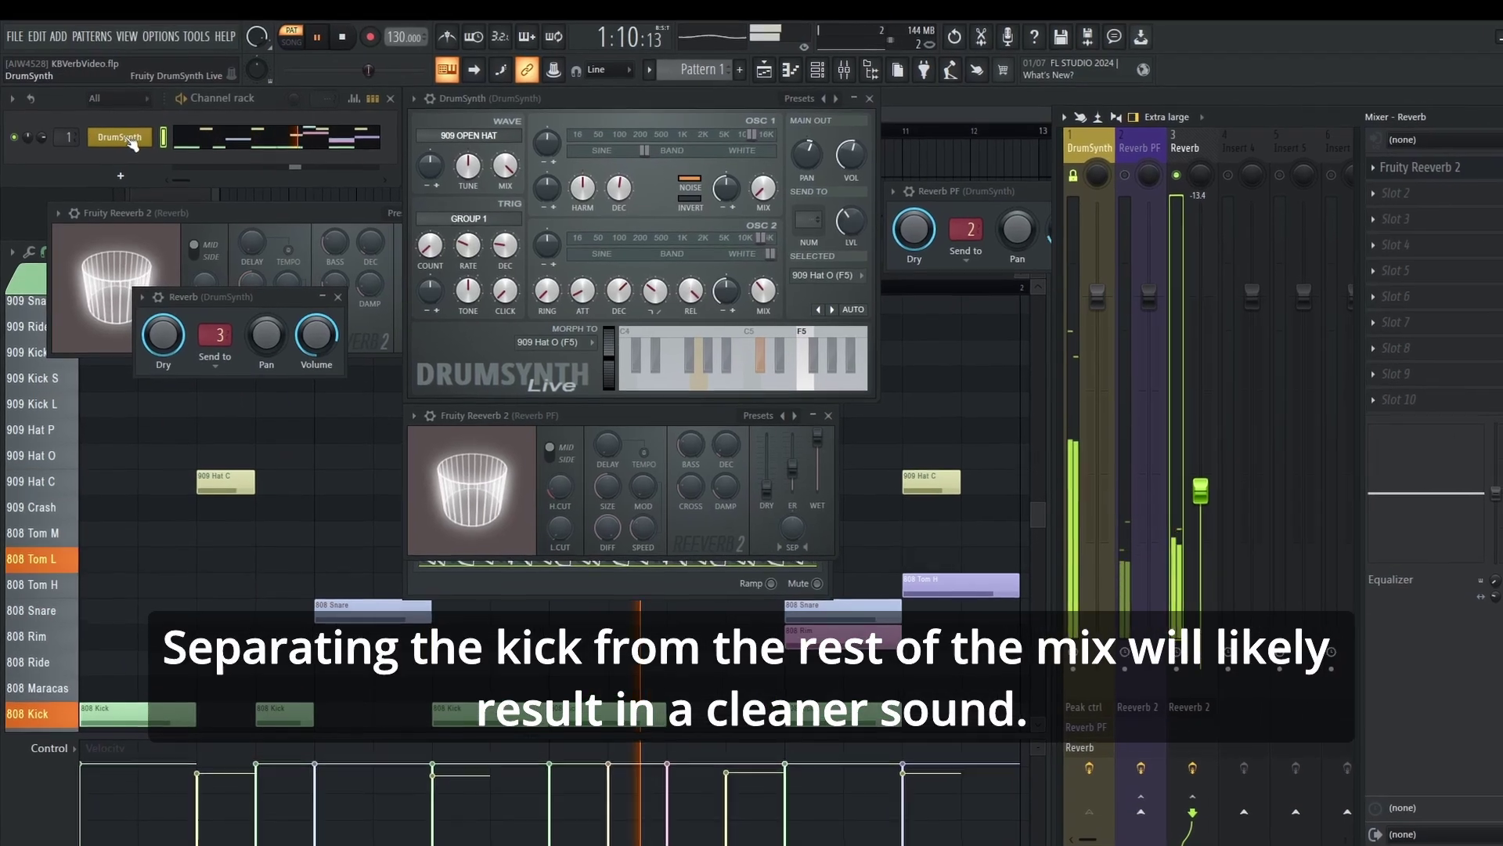
{"action": "left_click", "coordinate": [129, 136]}
{"action": "key", "text": "space"}
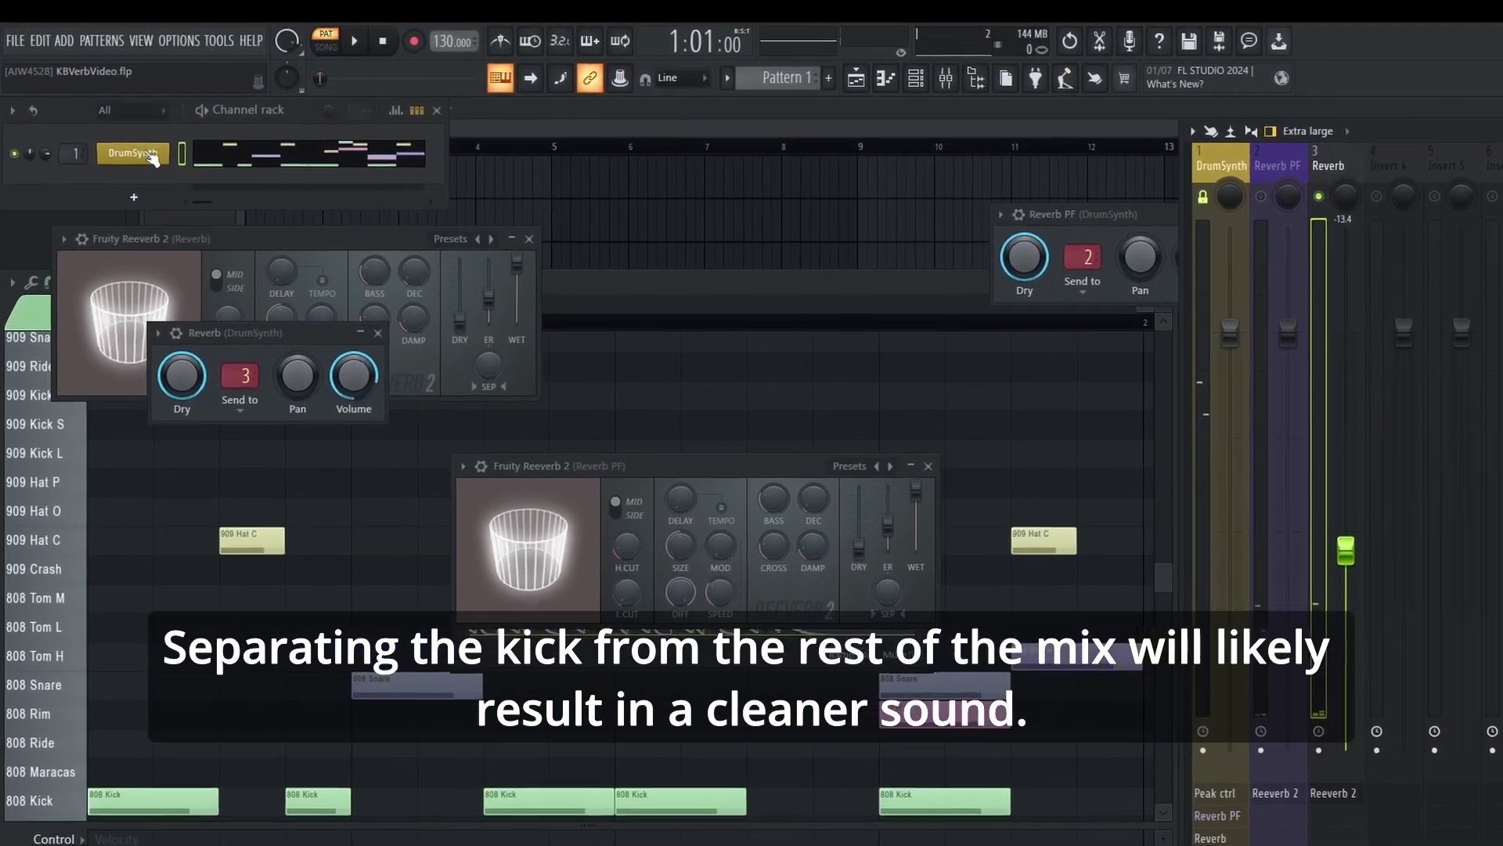
{"action": "right_click", "coordinate": [153, 157]}
{"action": "left_click", "coordinate": [231, 344]}
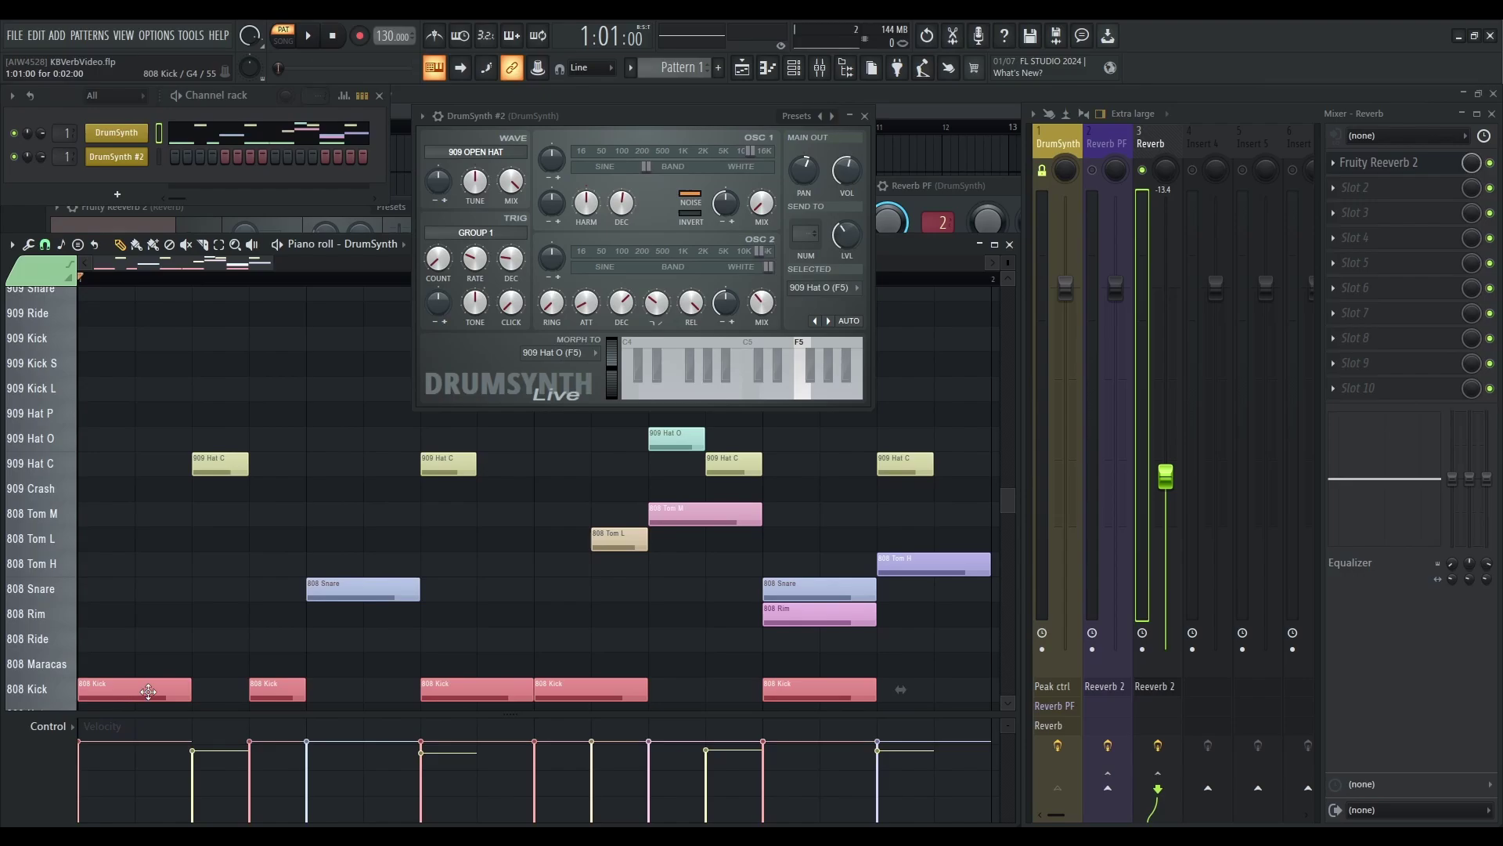
Step: Take the 808 Kick notes out of the original DrumSynth part, rename the cloned channel Kick, and start playback
{"action": "key", "text": "F2"}
{"action": "type", "text": "Kick"}
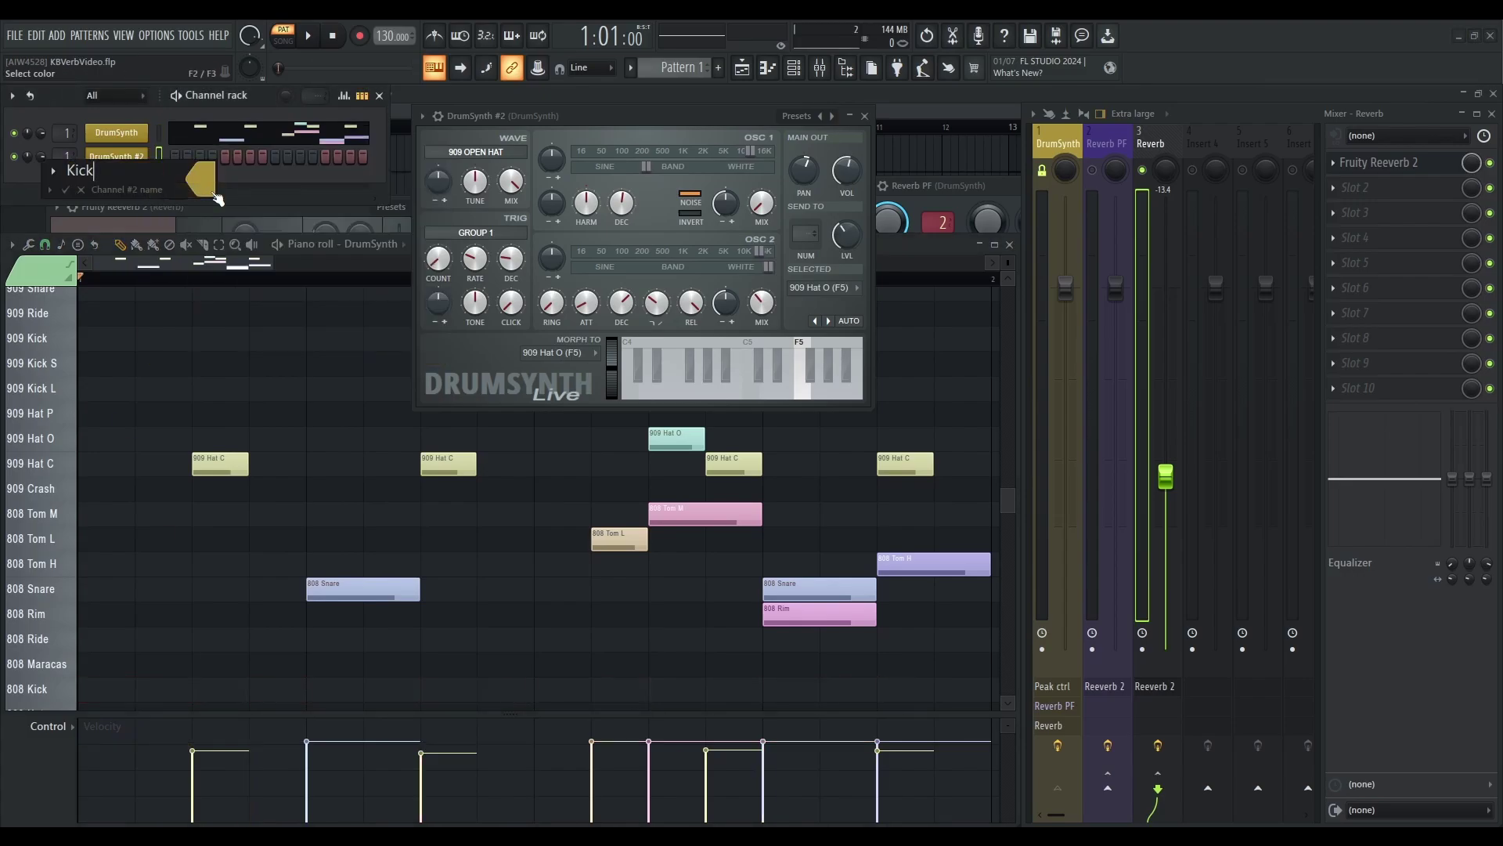
{"action": "key", "text": "Return"}
{"action": "key", "text": "space"}
Step: Route the Kick channel to its own mixer track, Insert 4, carrying over its name and colour
{"action": "left_click_drag", "start_coordinate": [73, 157], "coordinate": [73, 164]}
{"action": "right_click", "coordinate": [127, 157]}
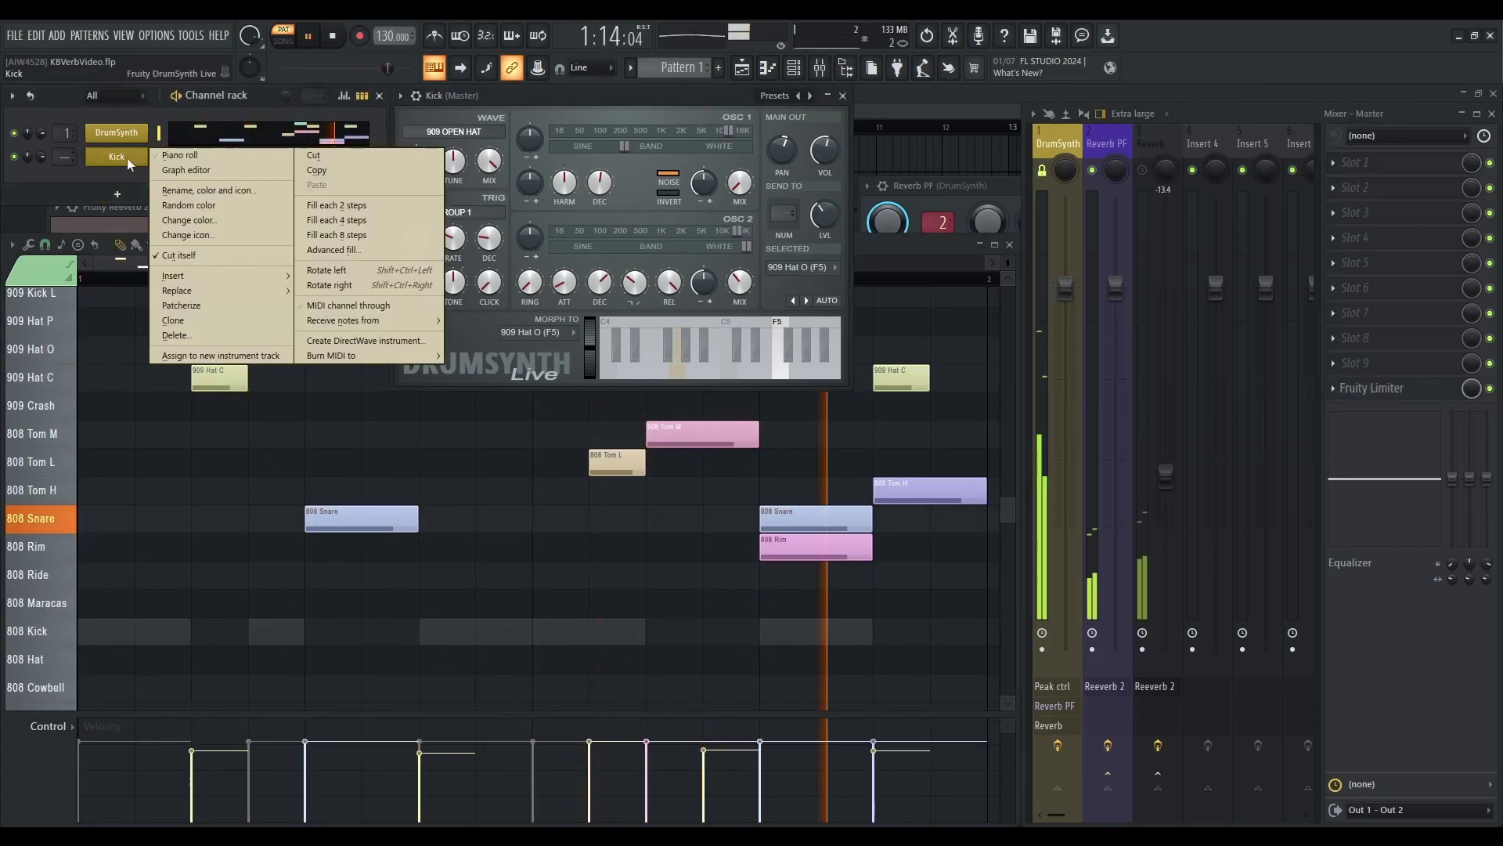
{"action": "left_click", "coordinate": [142, 165]}
{"action": "key", "text": "ctrl+l"}
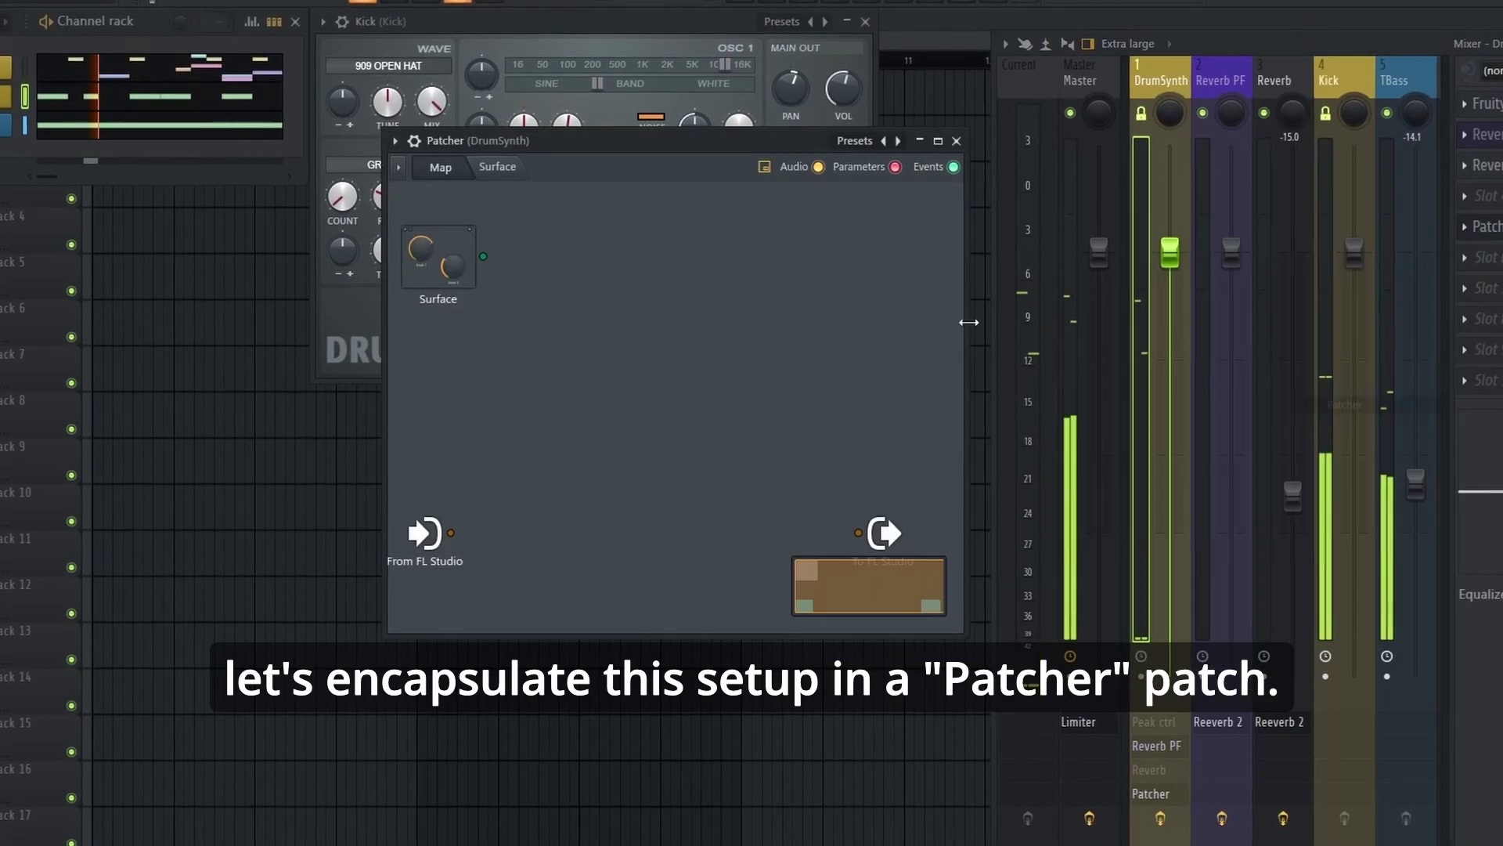
Step: Add Fruity Reeverb 2, Fruity Peak Controller and Fruity Balance modules to the Patcher map
{"action": "right_click", "coordinate": [669, 385]}
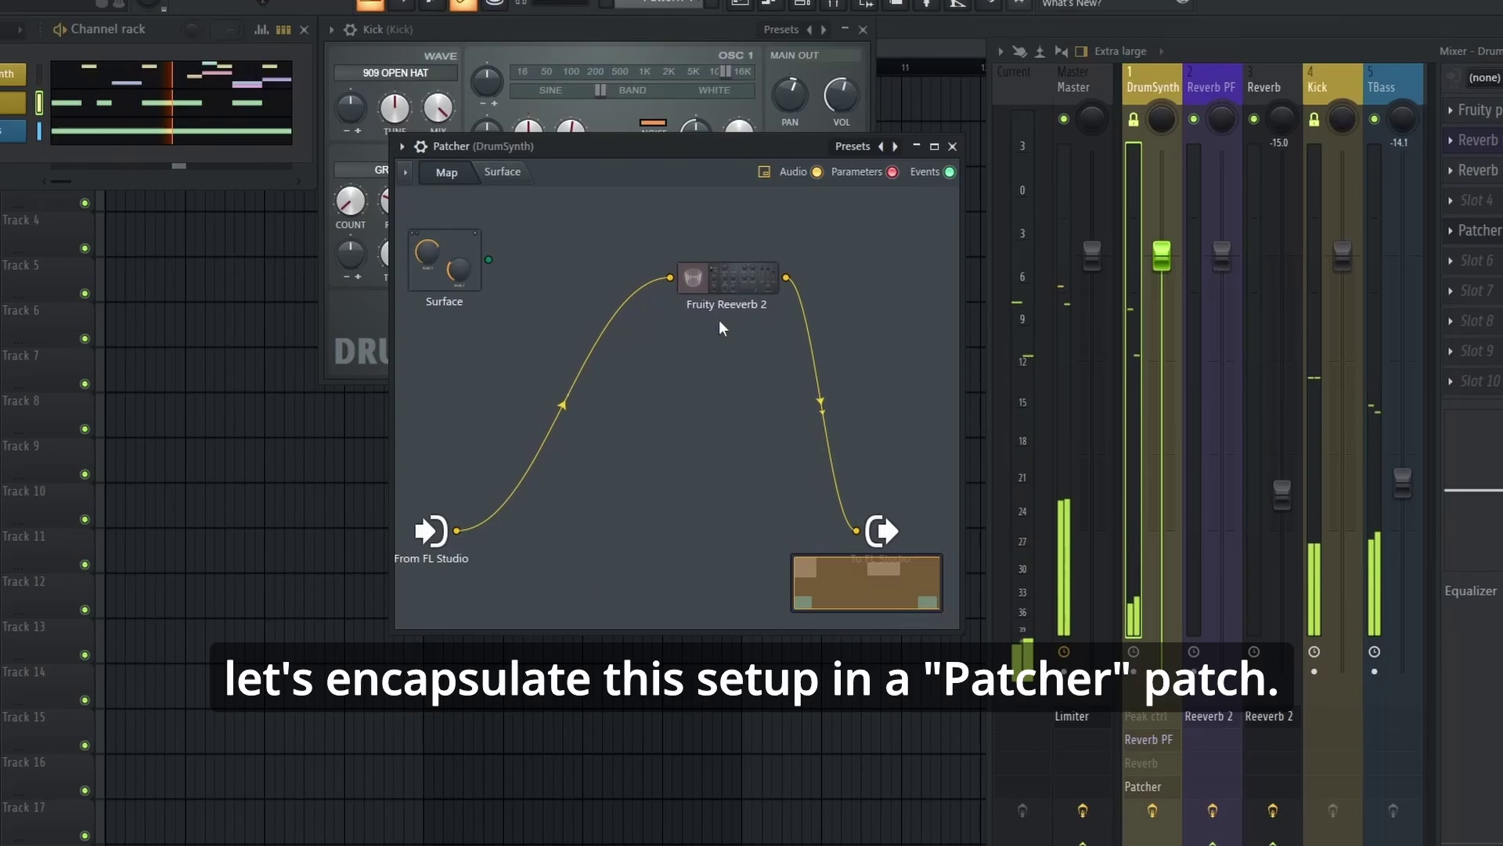
{"action": "right_click", "coordinate": [715, 396]}
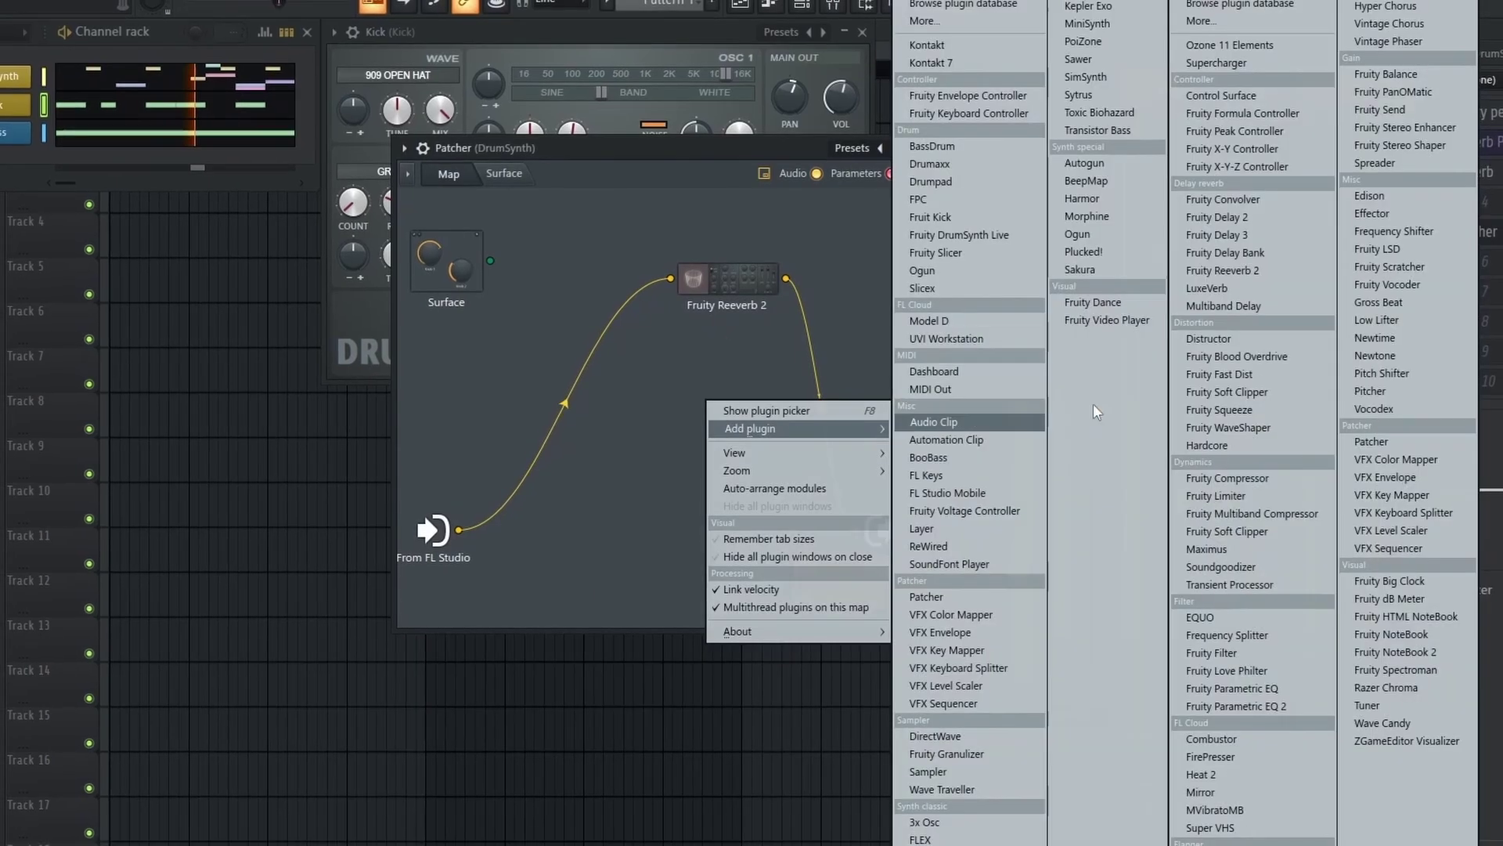
{"action": "left_click", "coordinate": [1231, 136]}
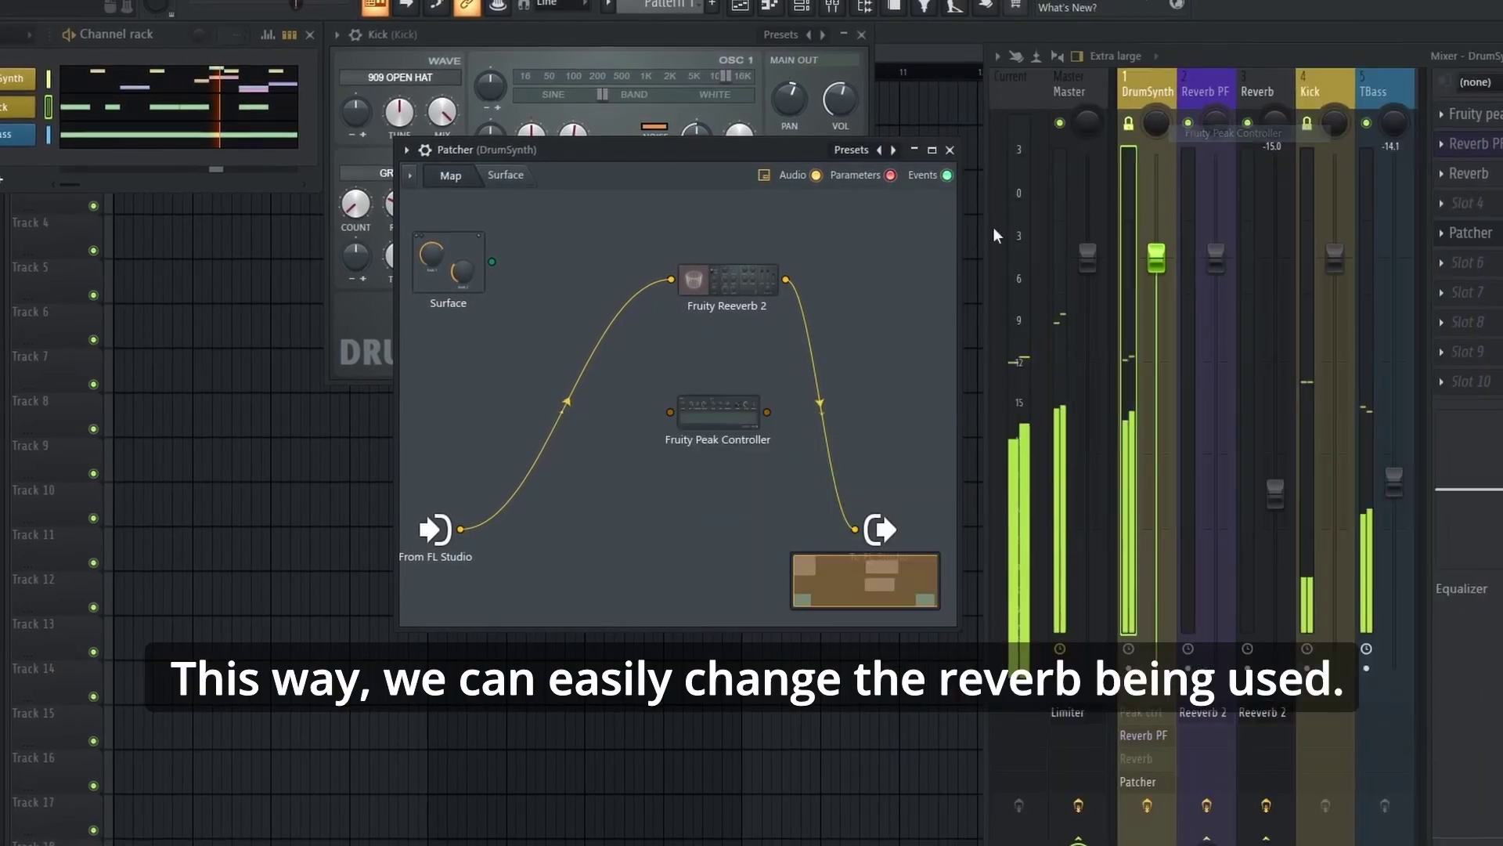
{"action": "right_click", "coordinate": [653, 417]}
{"action": "mouse_move", "coordinate": [695, 443]}
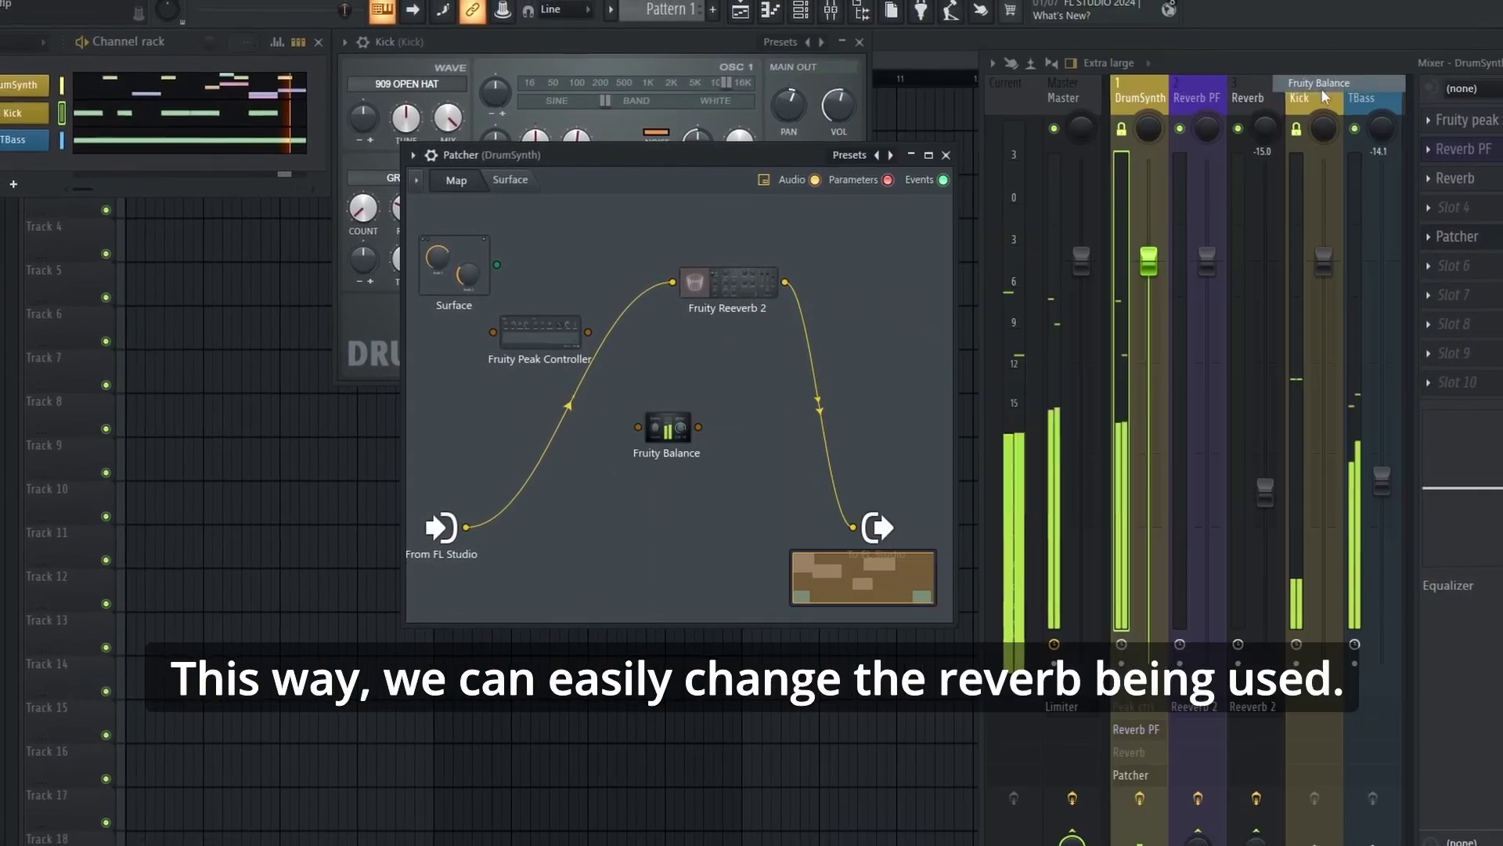
Step: Route the FL Studio input through Fruity Balance into Fruity Reeverb 2, and also feed it to Fruity Peak Controller
{"action": "left_click_drag", "start_coordinate": [674, 285], "coordinate": [620, 399]}
{"action": "left_click_drag", "start_coordinate": [650, 400], "coordinate": [674, 285]}
{"action": "left_click_drag", "start_coordinate": [544, 333], "coordinate": [516, 366]}
{"action": "left_click_drag", "start_coordinate": [472, 525], "coordinate": [471, 366]}
Step: Enable the parameter ports on Fruity Peak Controller and the upper Fruity Balance, and link the controller's output to the Balance
{"action": "right_click", "coordinate": [570, 370]}
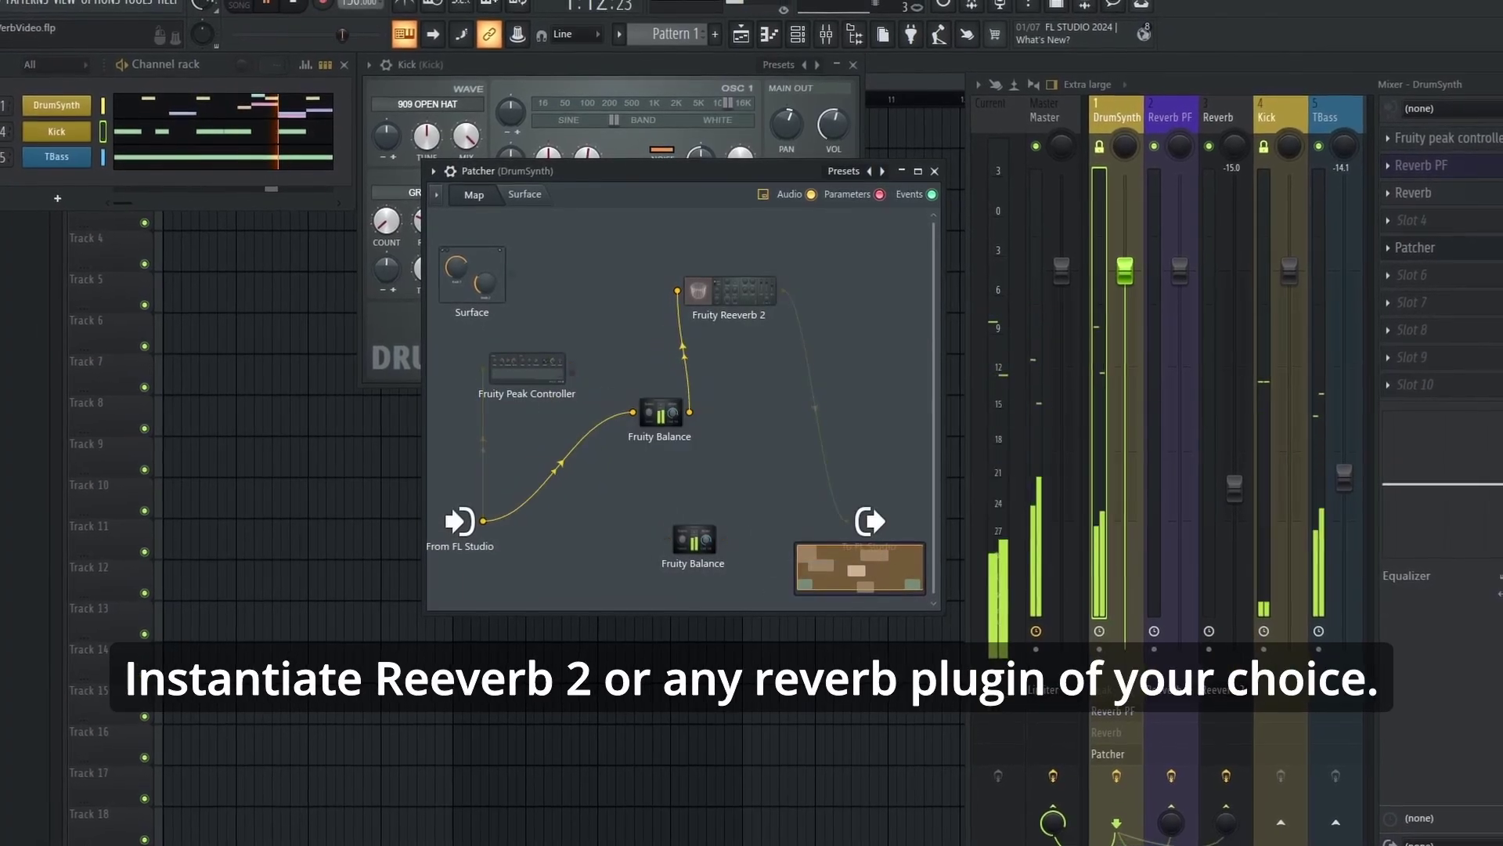
{"action": "right_click", "coordinate": [653, 408]}
{"action": "mouse_move", "coordinate": [705, 494]}
{"action": "mouse_move", "coordinate": [833, 510]}
{"action": "left_click", "coordinate": [909, 532]}
{"action": "left_click_drag", "start_coordinate": [574, 372], "coordinate": [638, 408]}
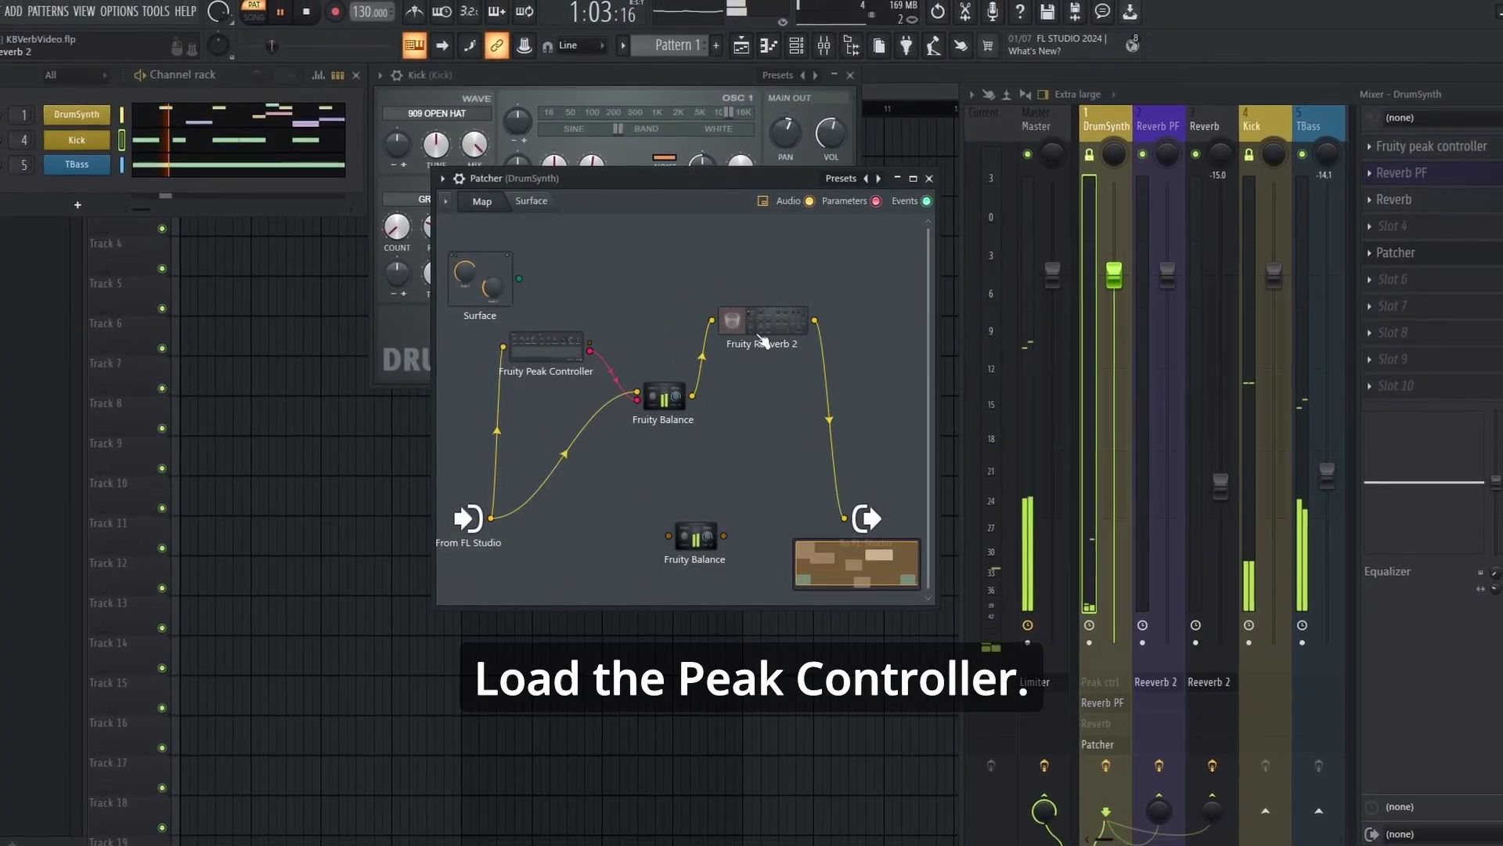
Step: Open the Fruity Reeverb 2 editor, wire the second Fruity Balance between the FL Studio input and output, and open its editor
{"action": "double_click", "coordinate": [760, 338]}
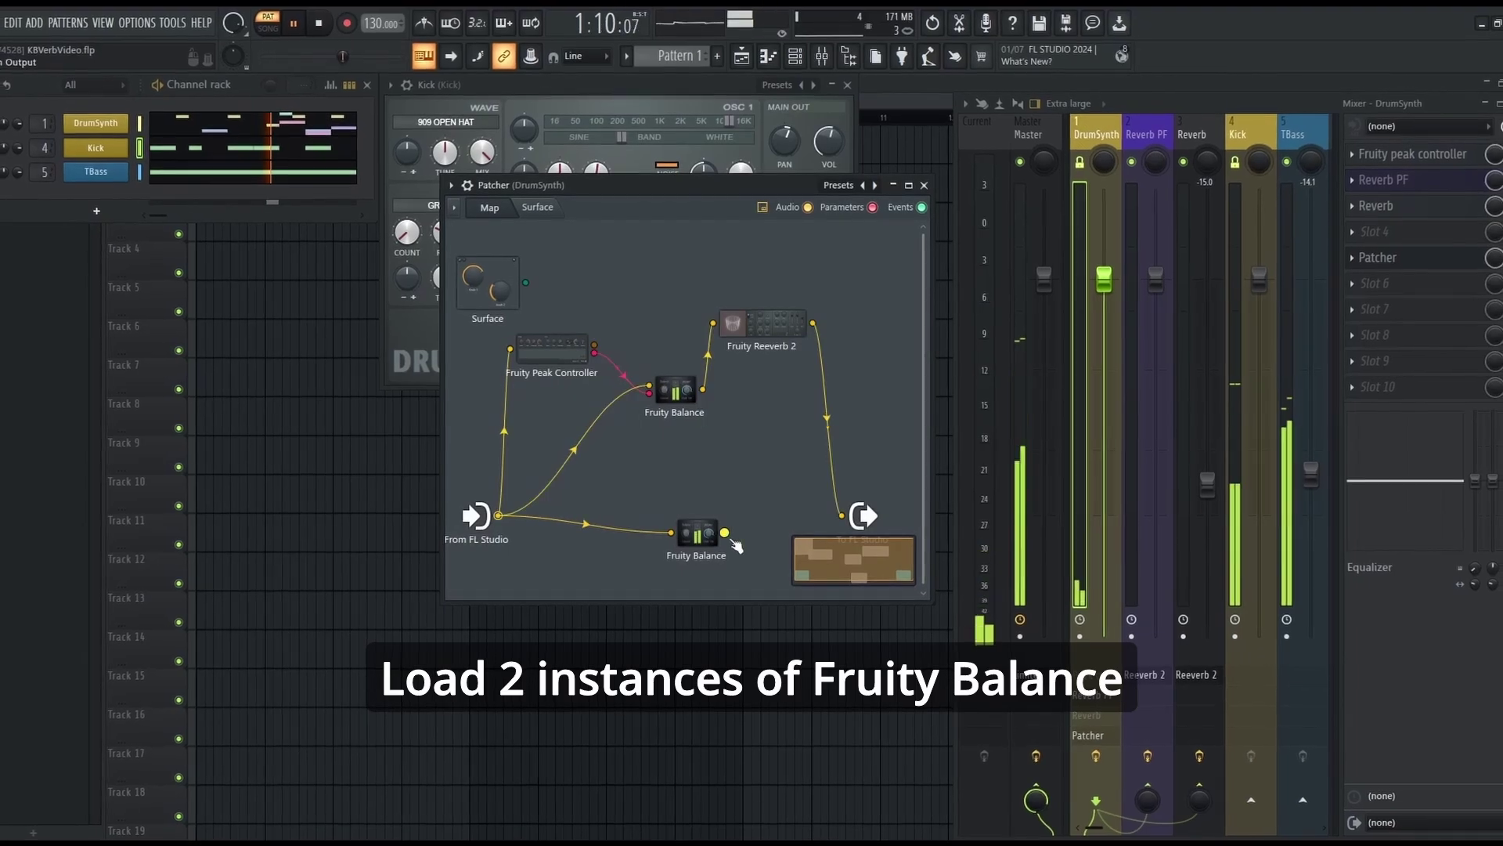
{"action": "left_click_drag", "start_coordinate": [496, 516], "coordinate": [677, 534]}
{"action": "left_click_drag", "start_coordinate": [717, 535], "coordinate": [851, 516]}
{"action": "double_click", "coordinate": [696, 532]}
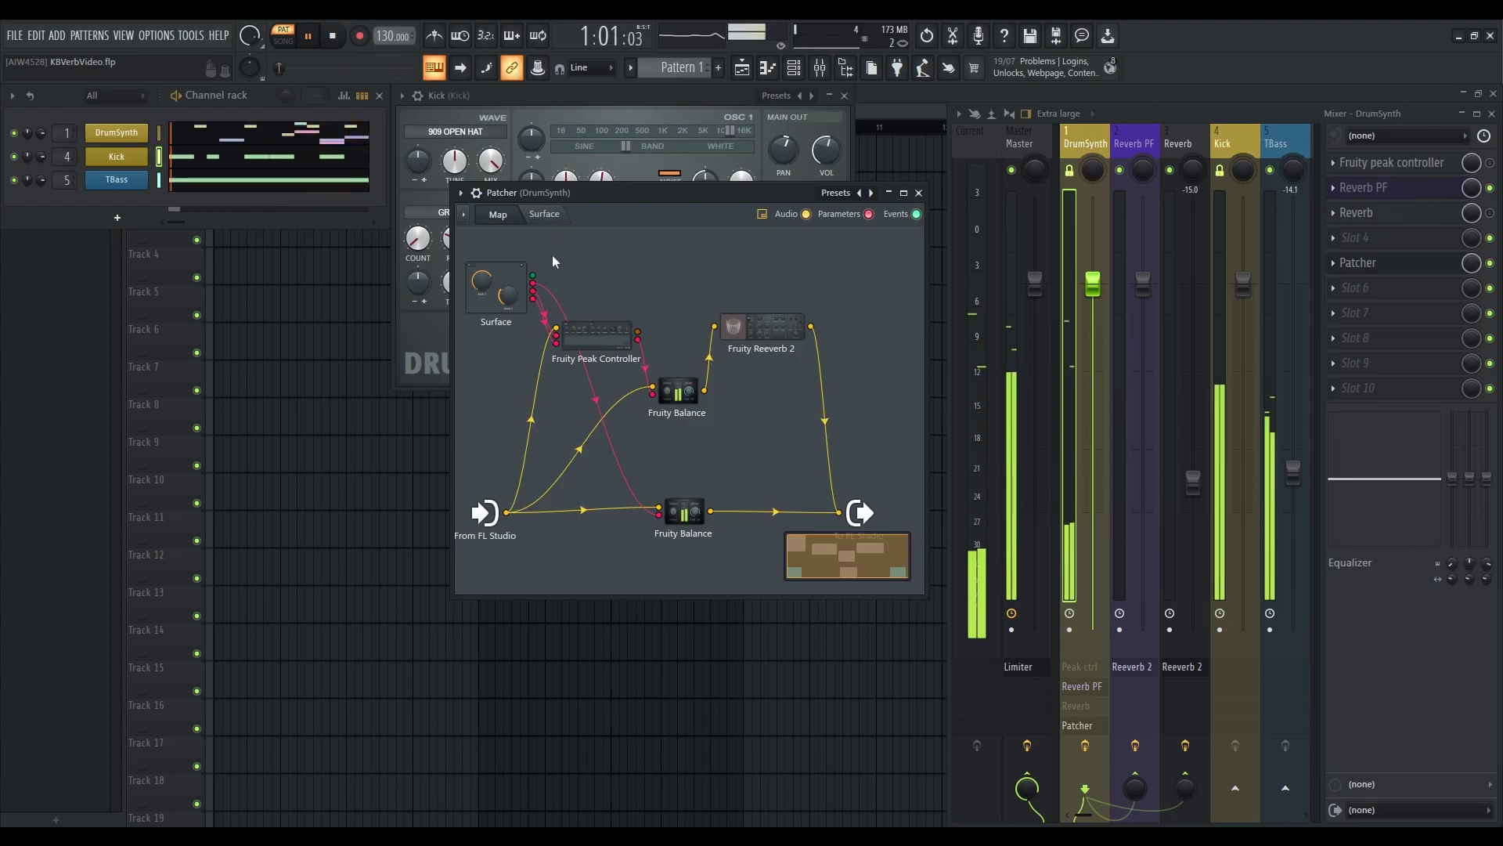
Step: Open the Patcher surface and set the Dry knob's style to Gray Enhanced
{"action": "left_click", "coordinate": [540, 215]}
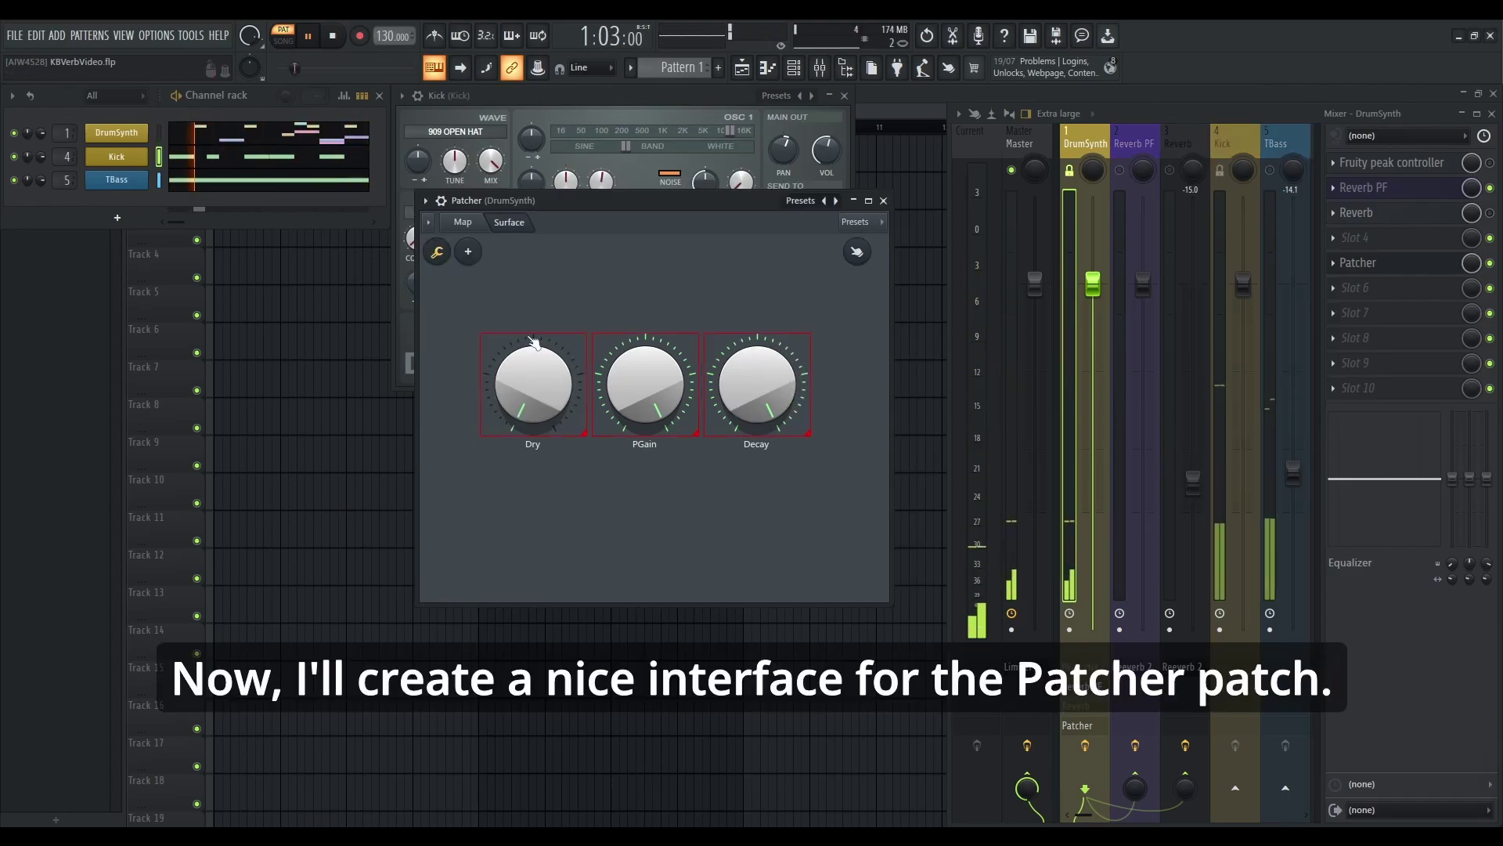
{"action": "right_click", "coordinate": [492, 426]}
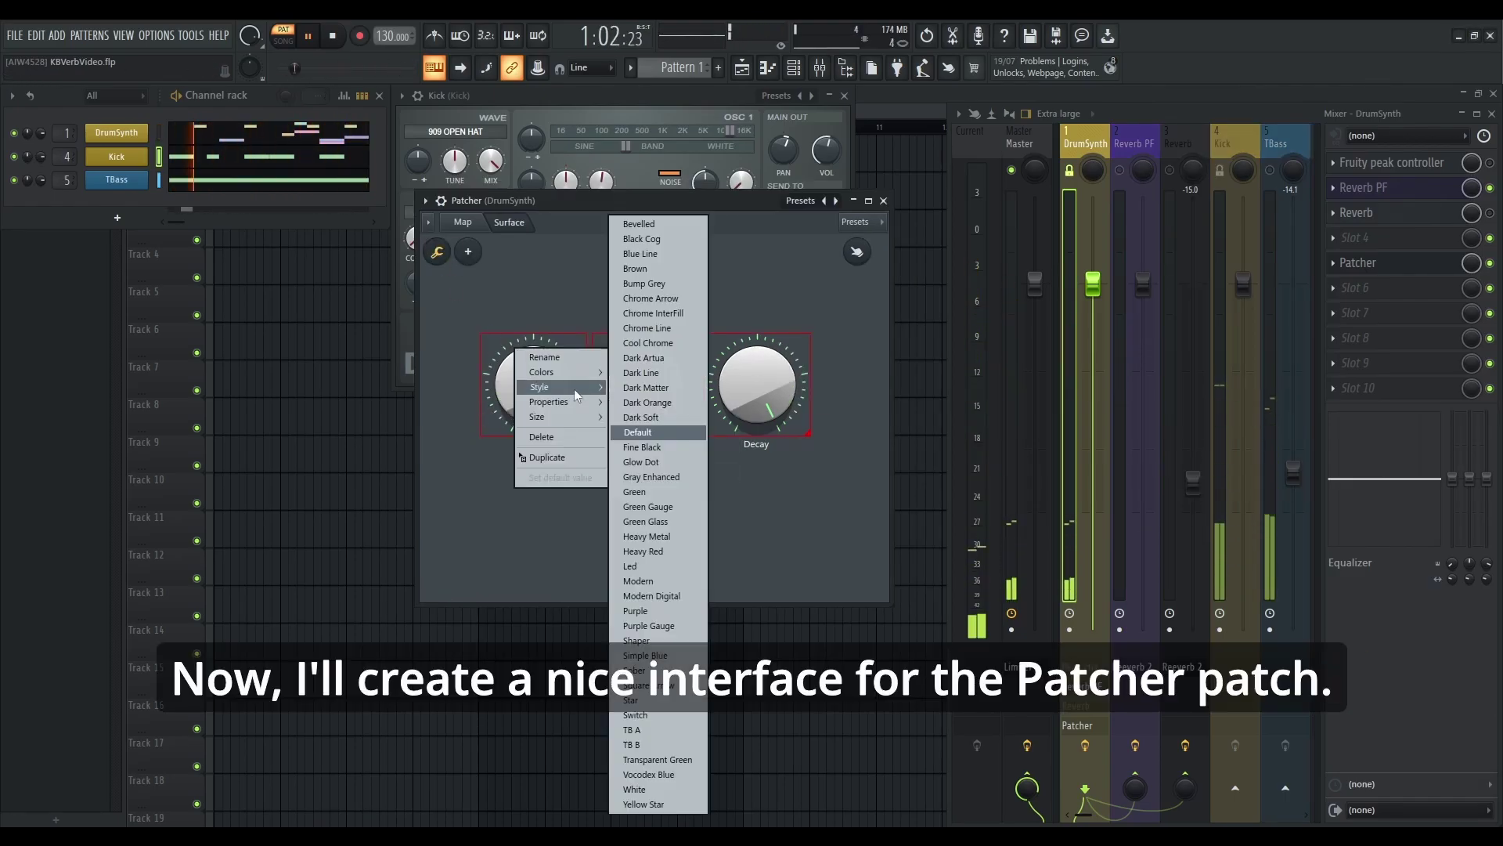
{"action": "left_click", "coordinate": [654, 477]}
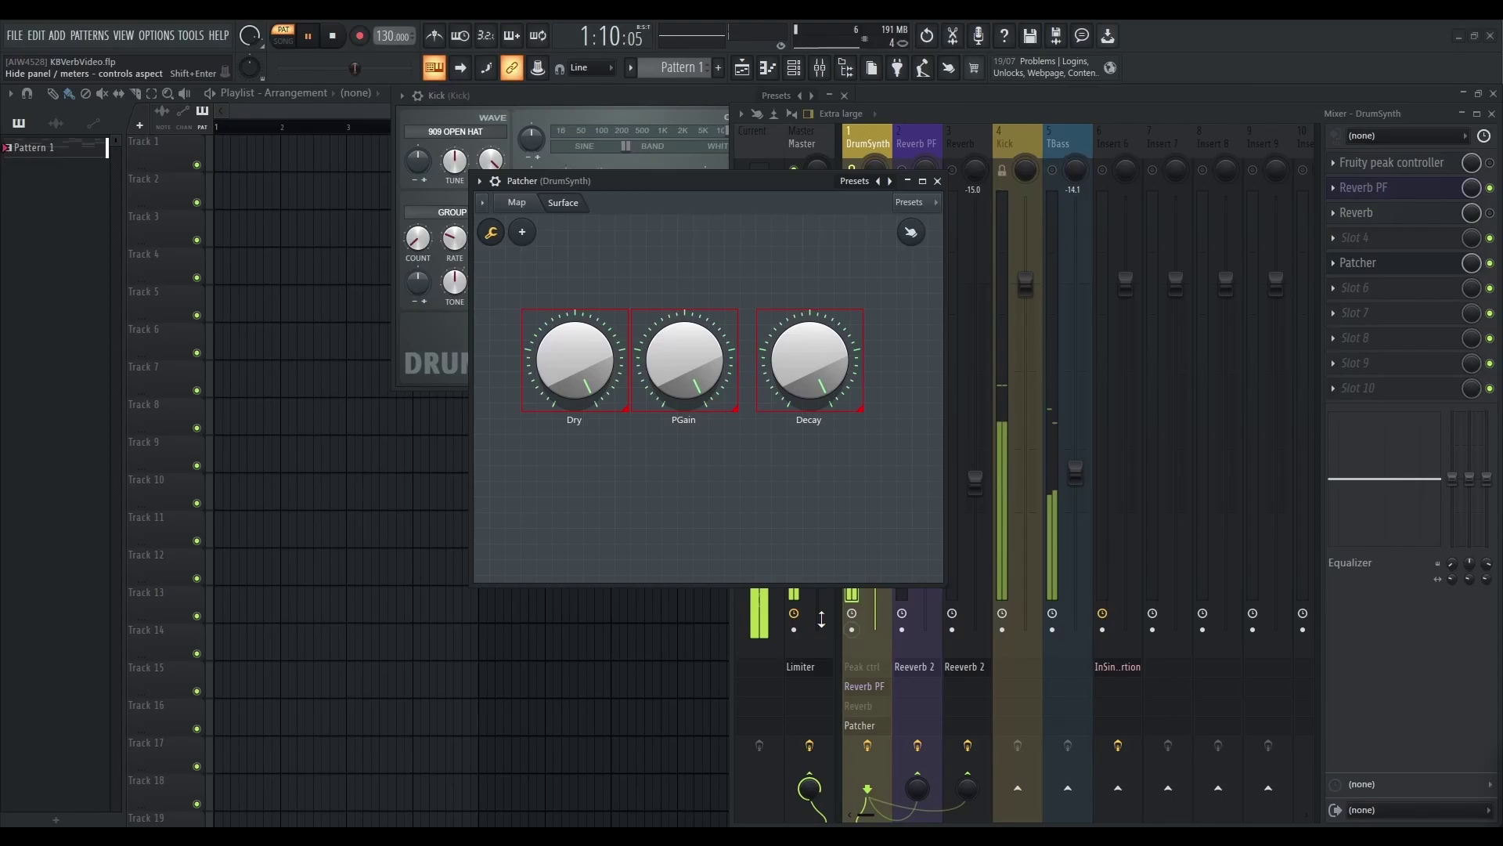
Step: Add an umbrella logo with labels reading "SineCoder" and "© 2020 - 2024" below the Dry knob on the surface
{"action": "right_click", "coordinate": [724, 452]}
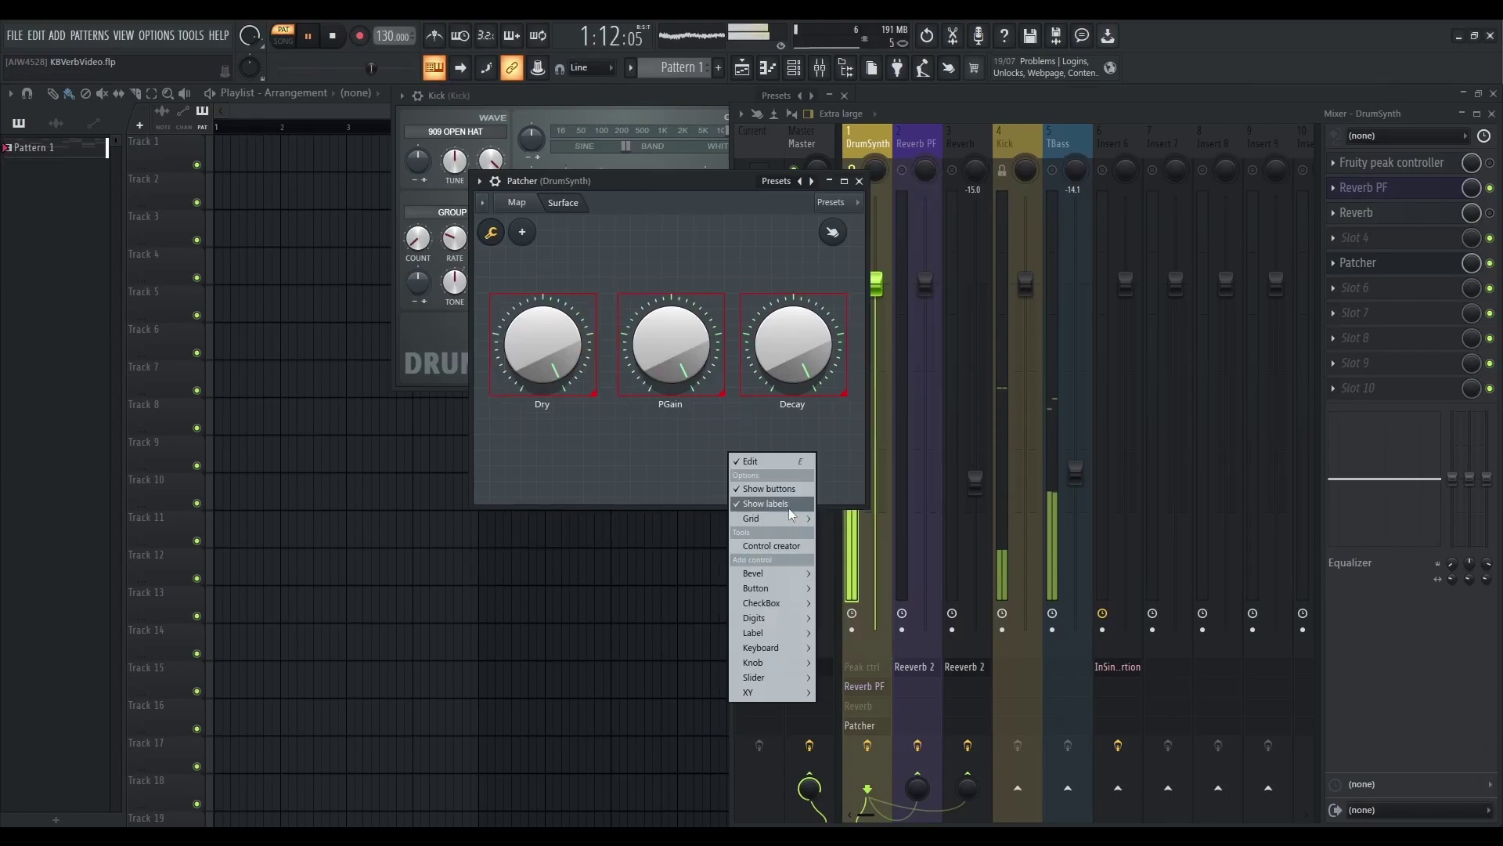
{"action": "left_click", "coordinate": [752, 501]}
{"action": "right_click", "coordinate": [558, 464]}
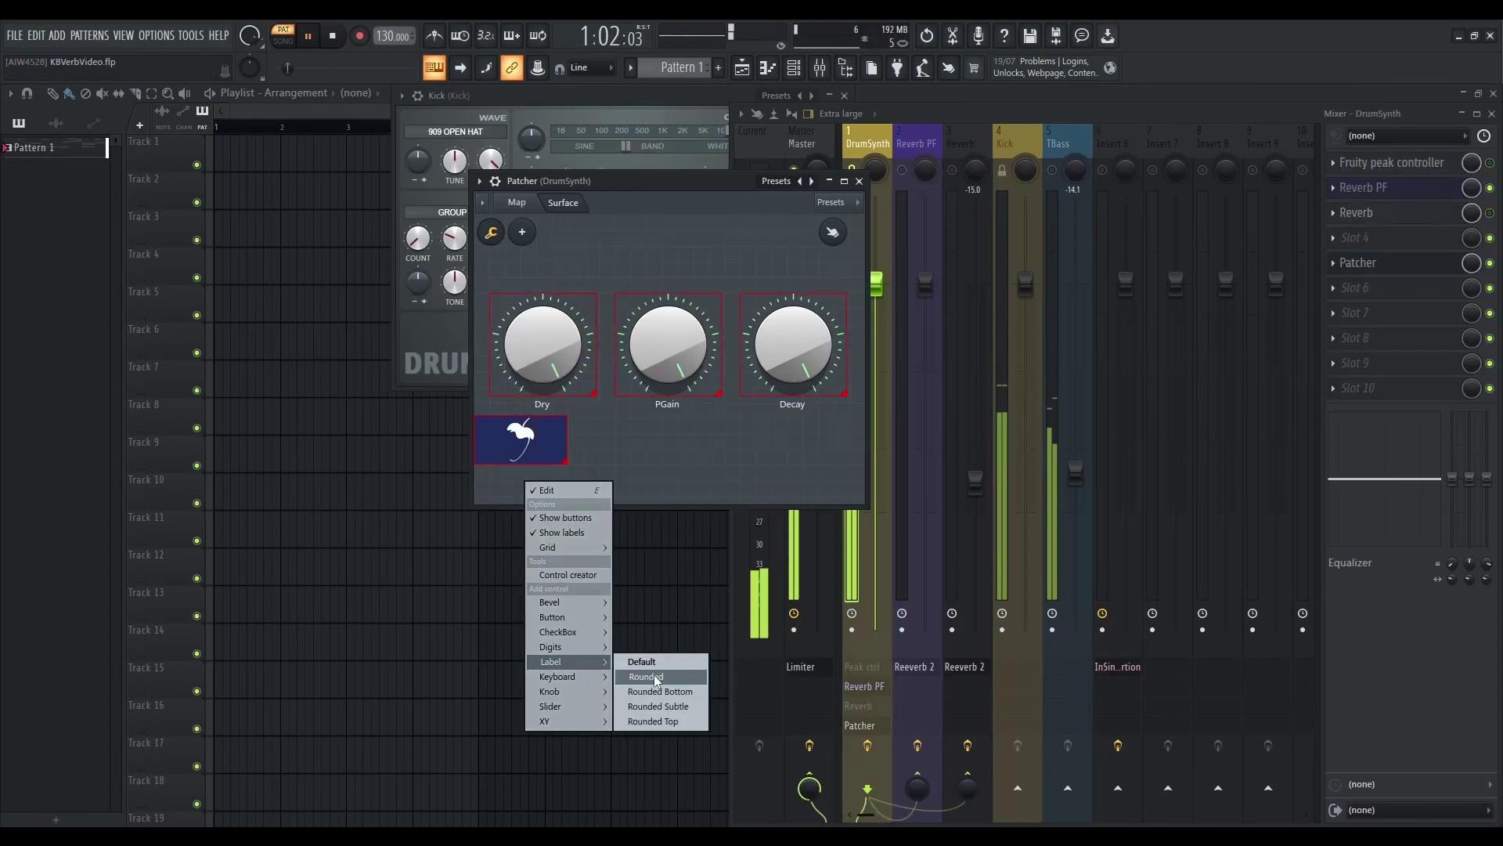
{"action": "left_click", "coordinate": [654, 674]}
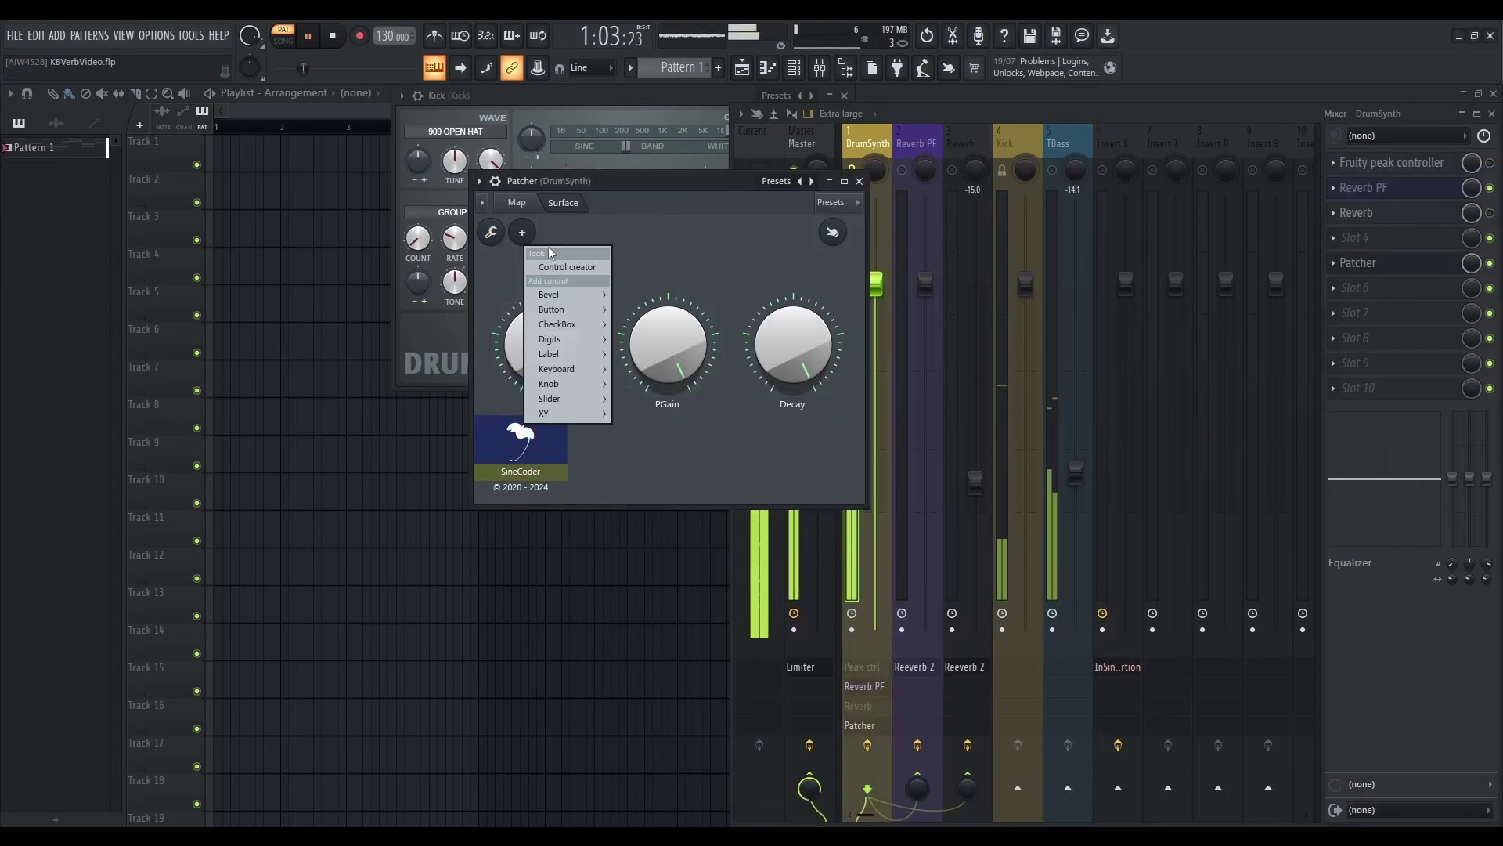
Step: Add a vertical slider to the Patcher surface and rename it Wet
{"action": "right_click", "coordinate": [661, 466]}
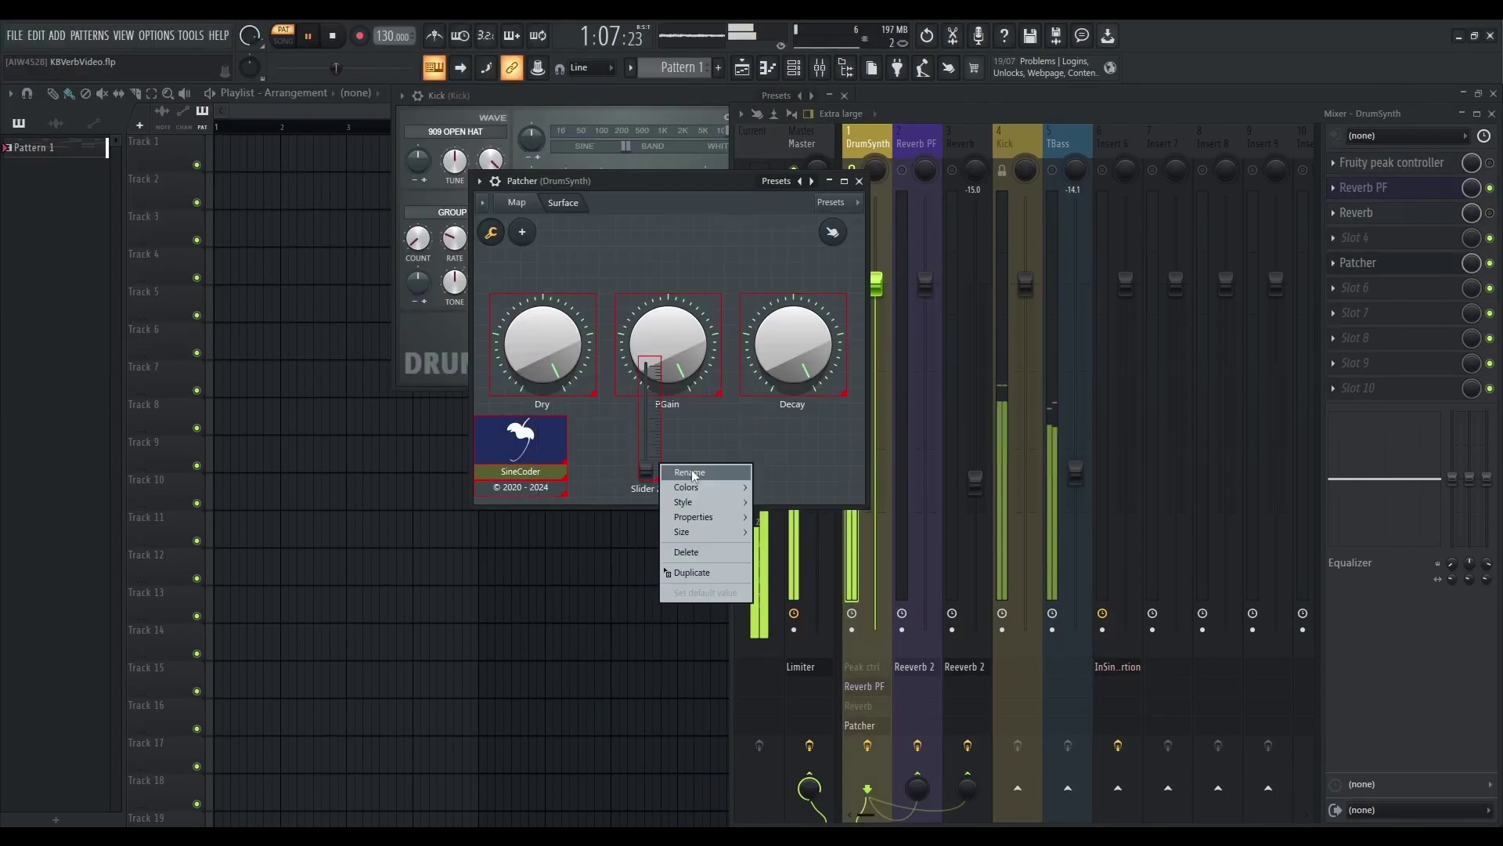
{"action": "left_click", "coordinate": [693, 474]}
{"action": "type", "text": "Wet"}
{"action": "key", "text": "Return"}
Step: Delete the Dry knob and shift the PGain and Decay knobs left to fill its place
{"action": "right_click", "coordinate": [554, 346]}
{"action": "left_click", "coordinate": [581, 434]}
{"action": "left_click_drag", "start_coordinate": [668, 344], "coordinate": [543, 329]}
{"action": "left_click_drag", "start_coordinate": [793, 344], "coordinate": [667, 328]}
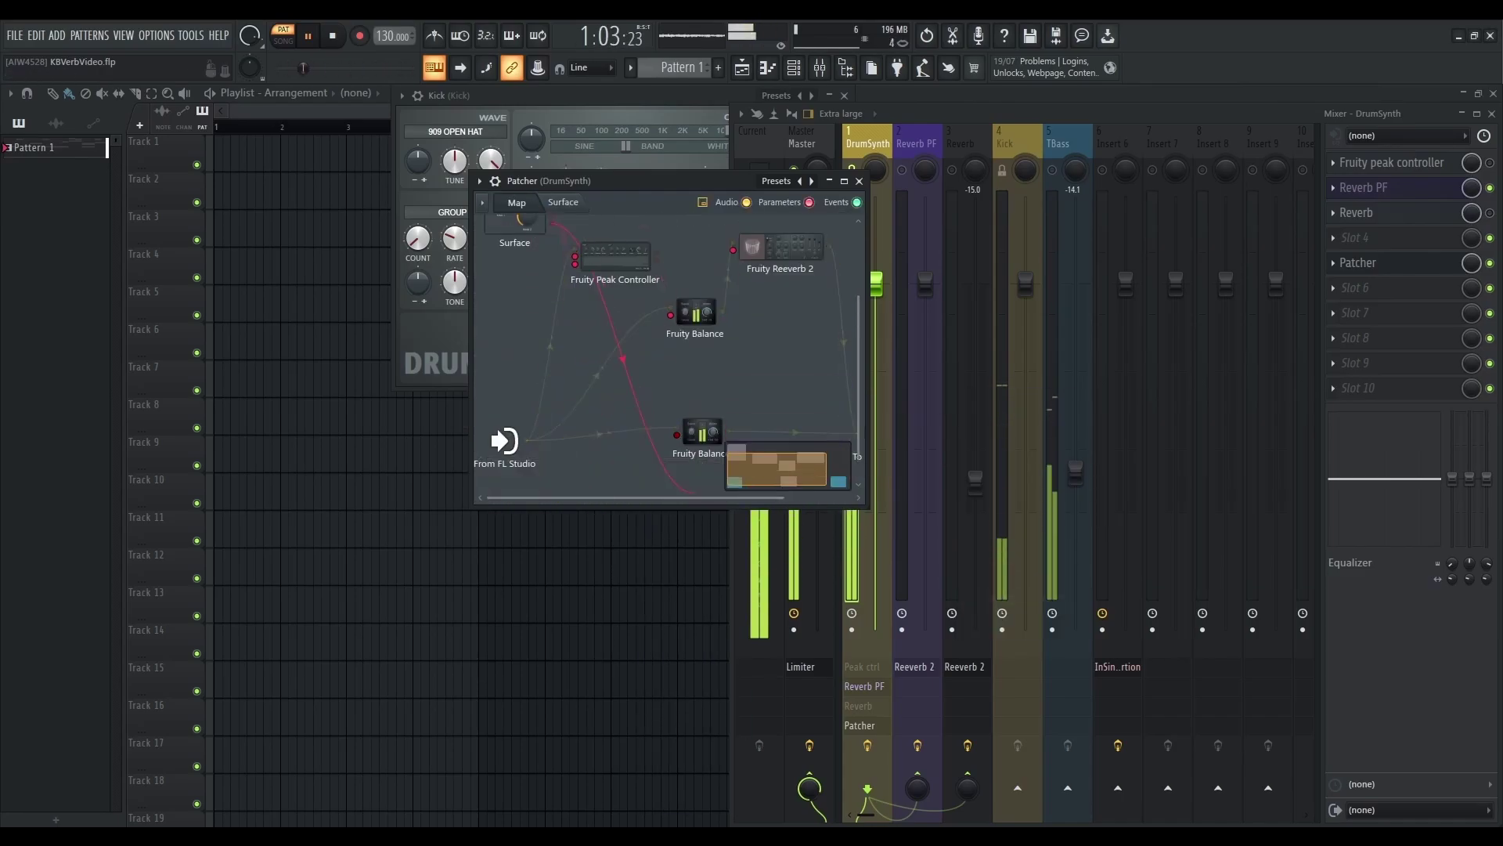
Step: Add bevel panels behind the surface controls and a PFVerb title label, and adjust the label's colours
{"action": "left_click", "coordinate": [522, 232]}
{"action": "mouse_move", "coordinate": [559, 300]}
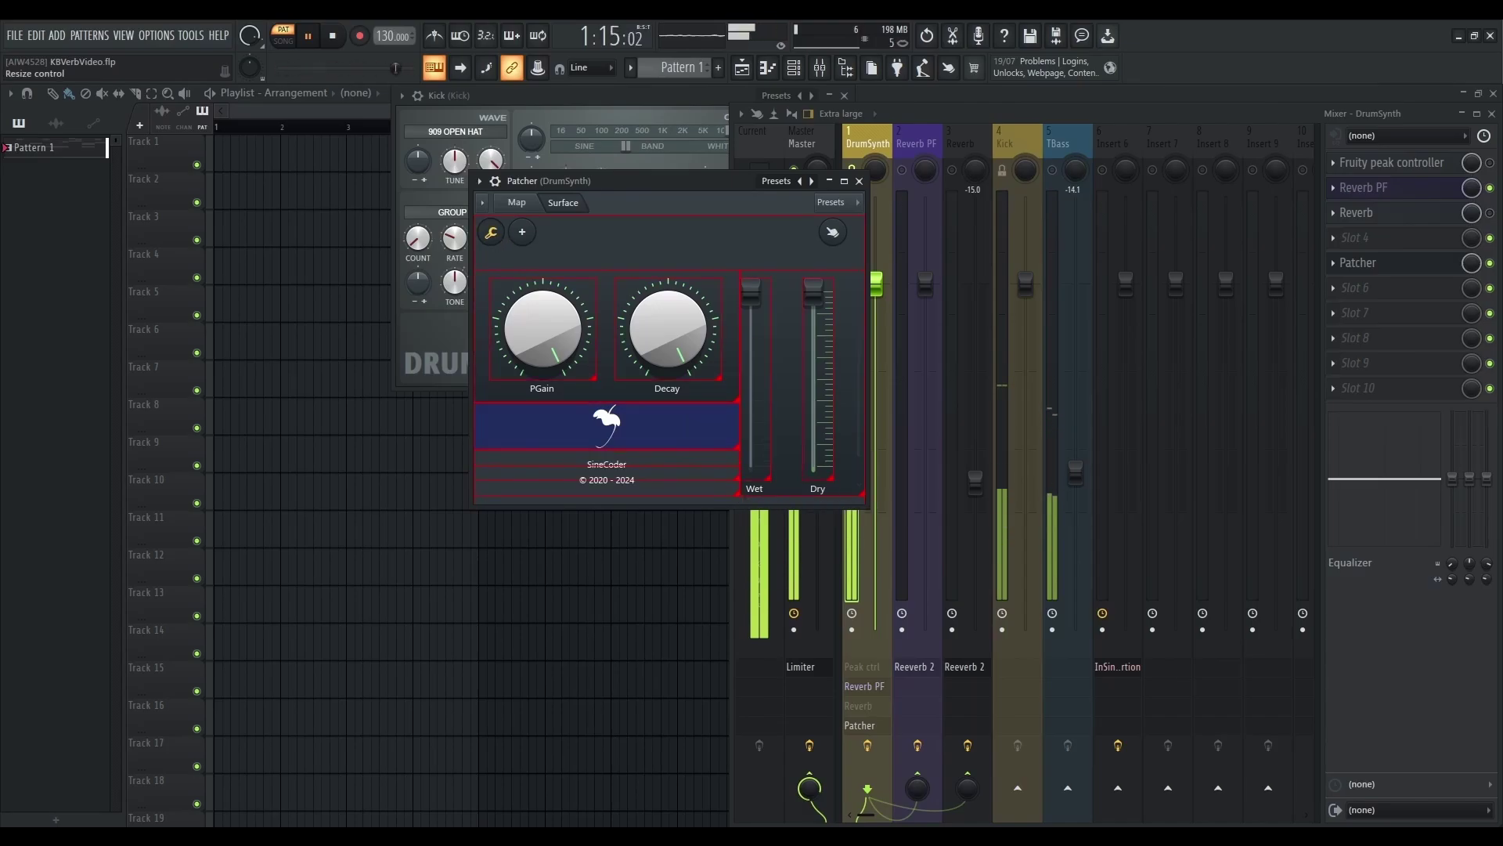
{"action": "left_click", "coordinate": [522, 232]}
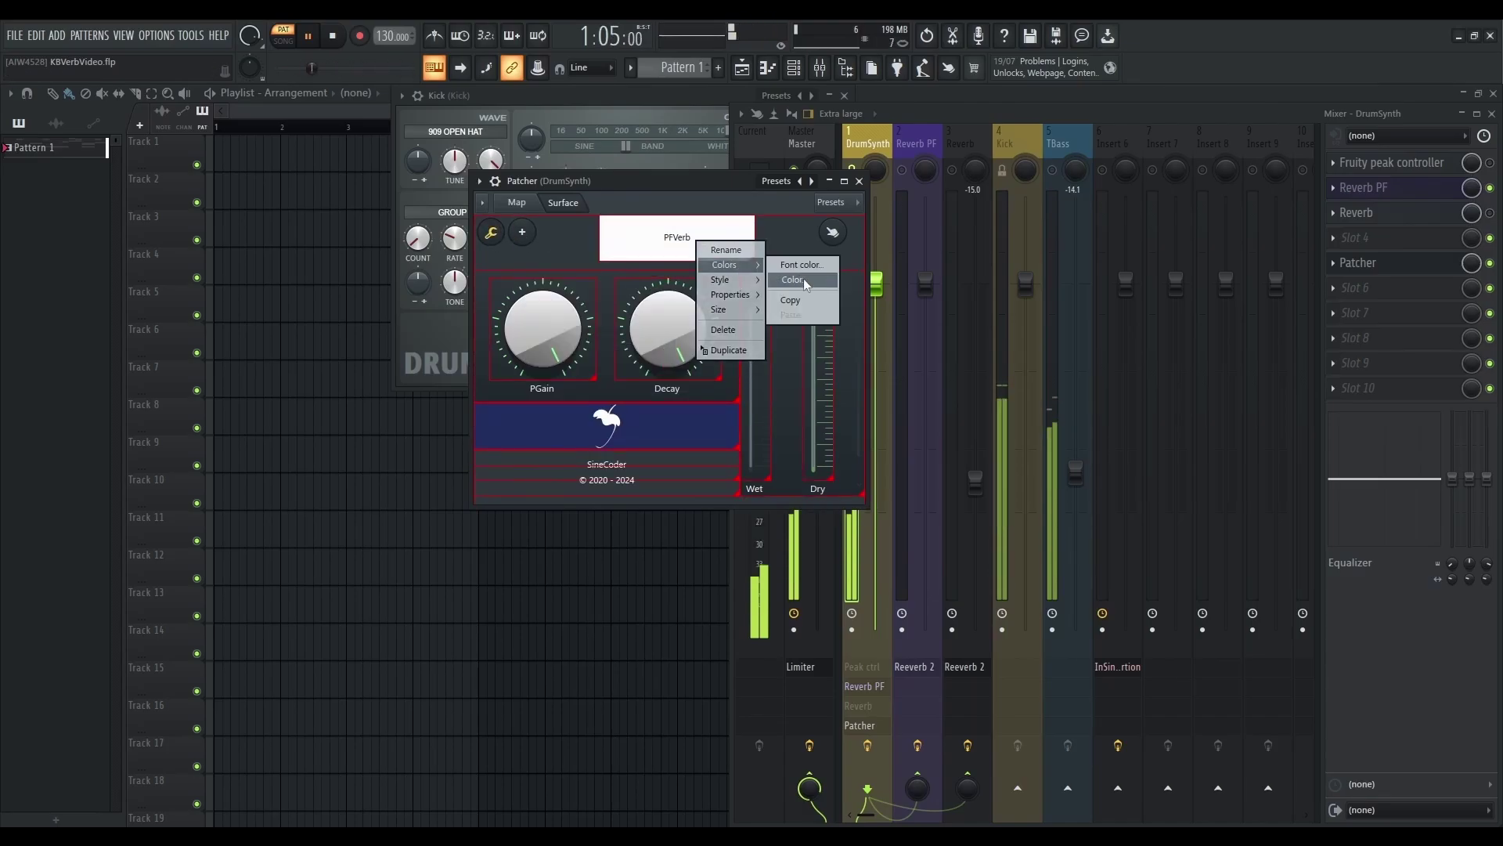
{"action": "left_click", "coordinate": [789, 305]}
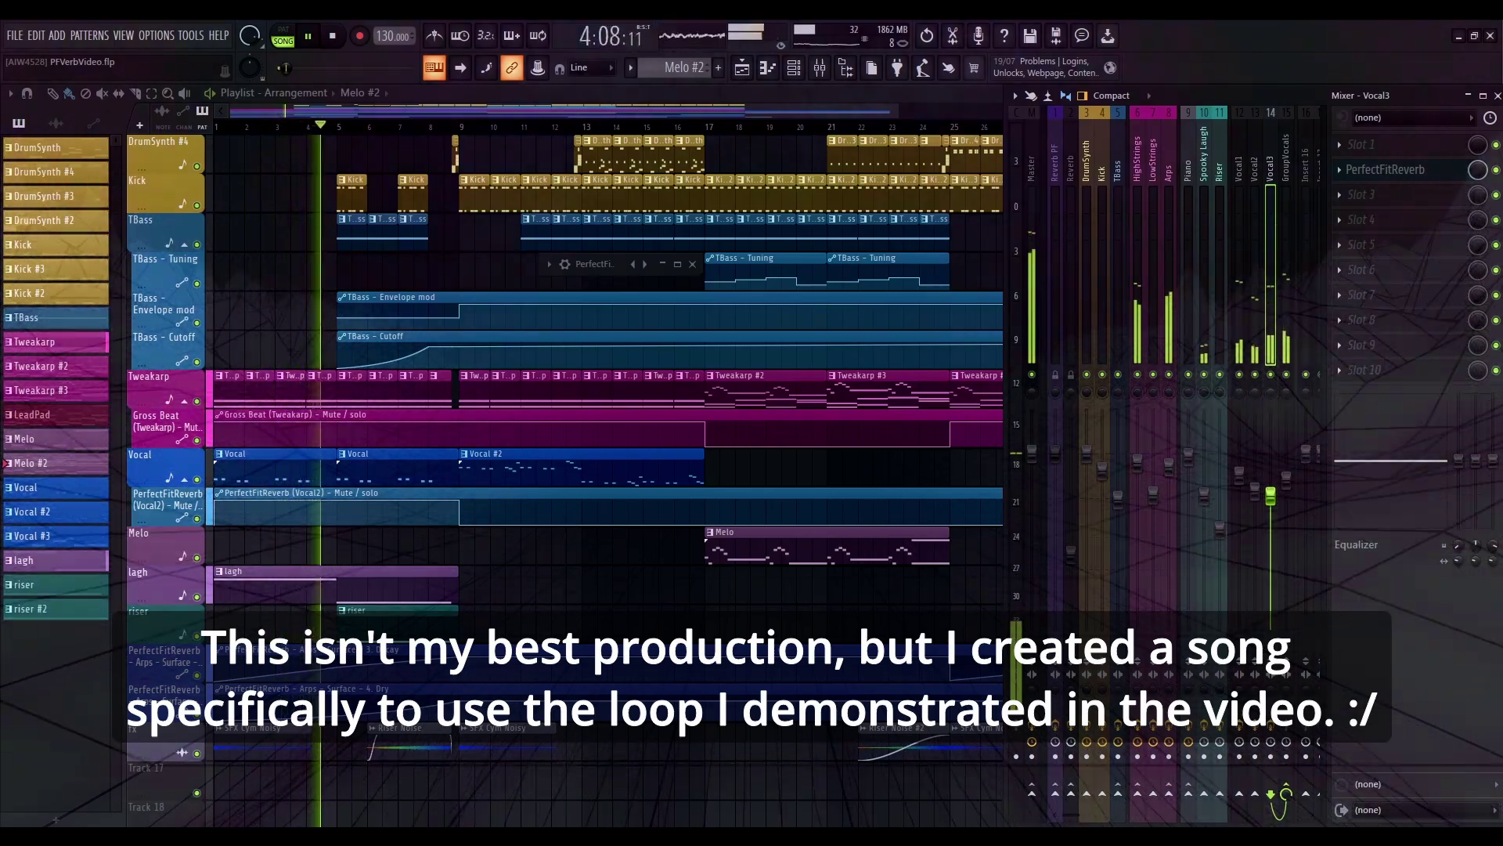
Step: Expand the PerfectFitReverb plugin on the Vocal3 track to view its surface, and close it
{"action": "left_click", "coordinate": [664, 265]}
{"action": "left_click_drag", "start_coordinate": [561, 260], "coordinate": [819, 218]}
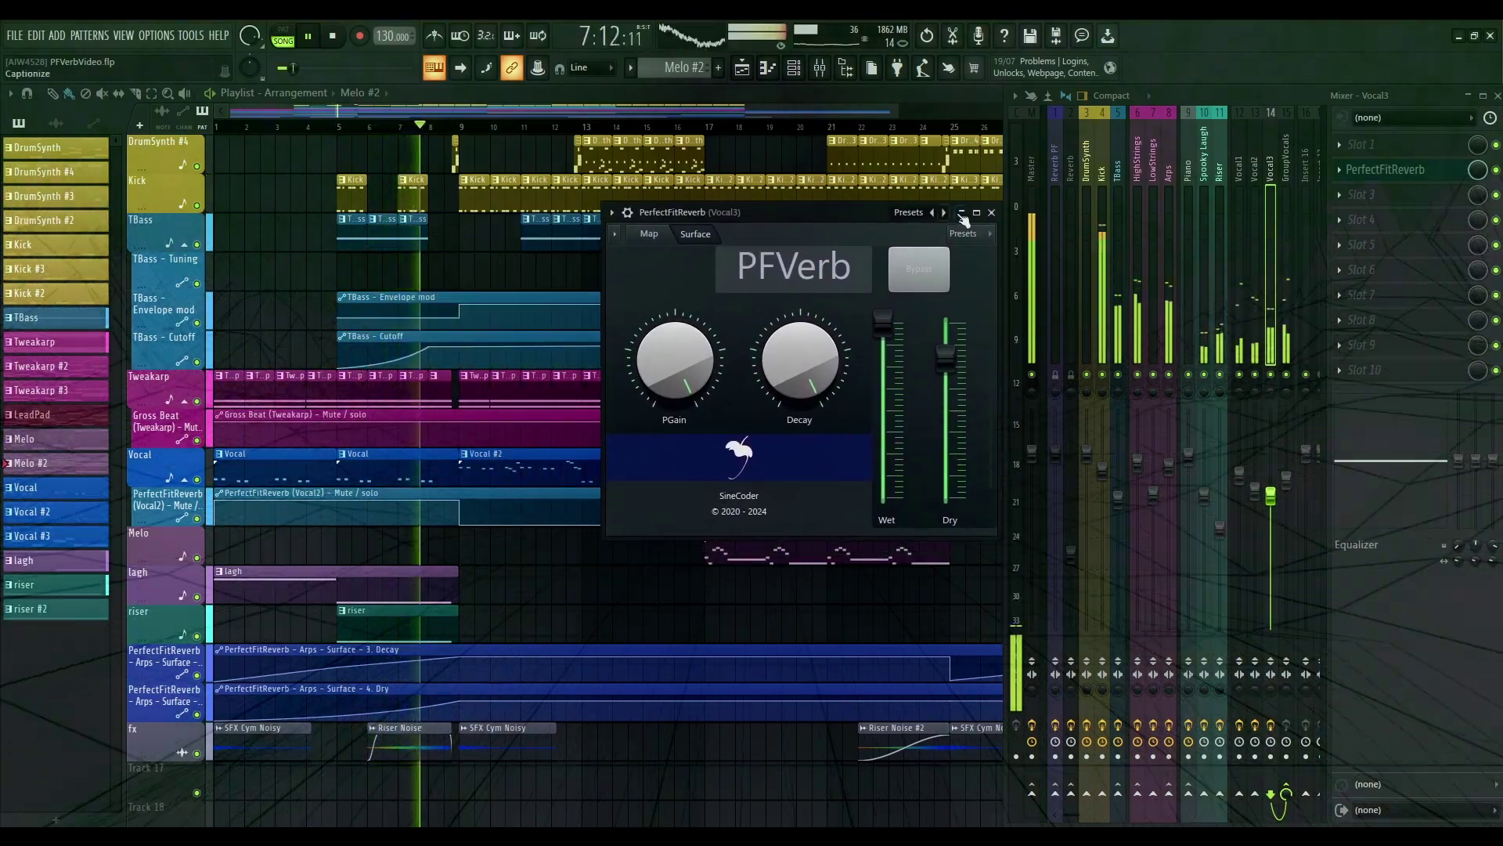
{"action": "left_click", "coordinate": [991, 212]}
Step: Show the channel rack and inspect the DrumSynth and Kick instrument settings while the song plays
{"action": "left_click", "coordinate": [796, 72]}
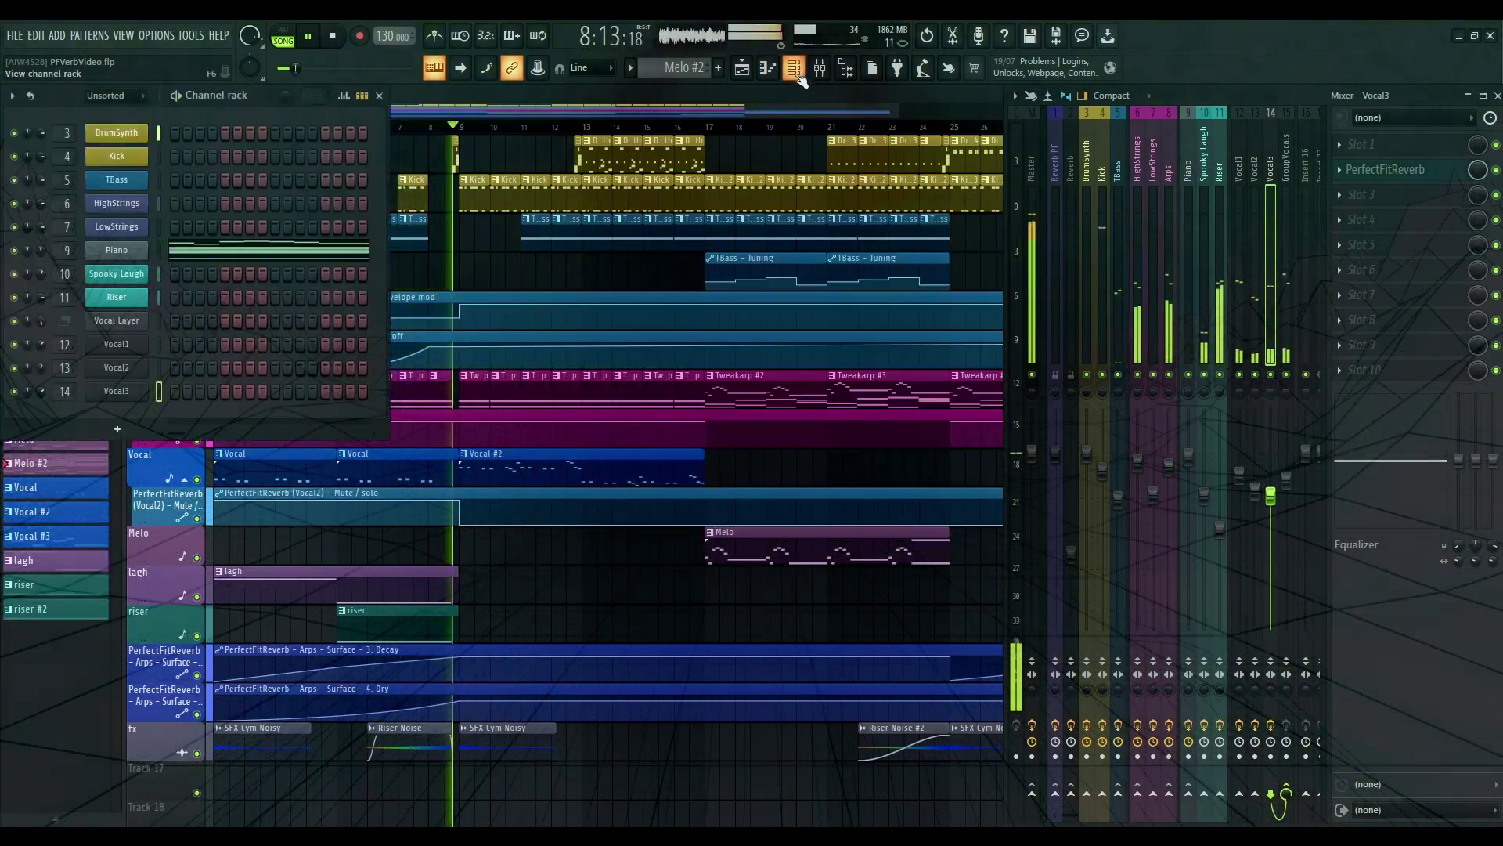
{"action": "left_click", "coordinate": [127, 135]}
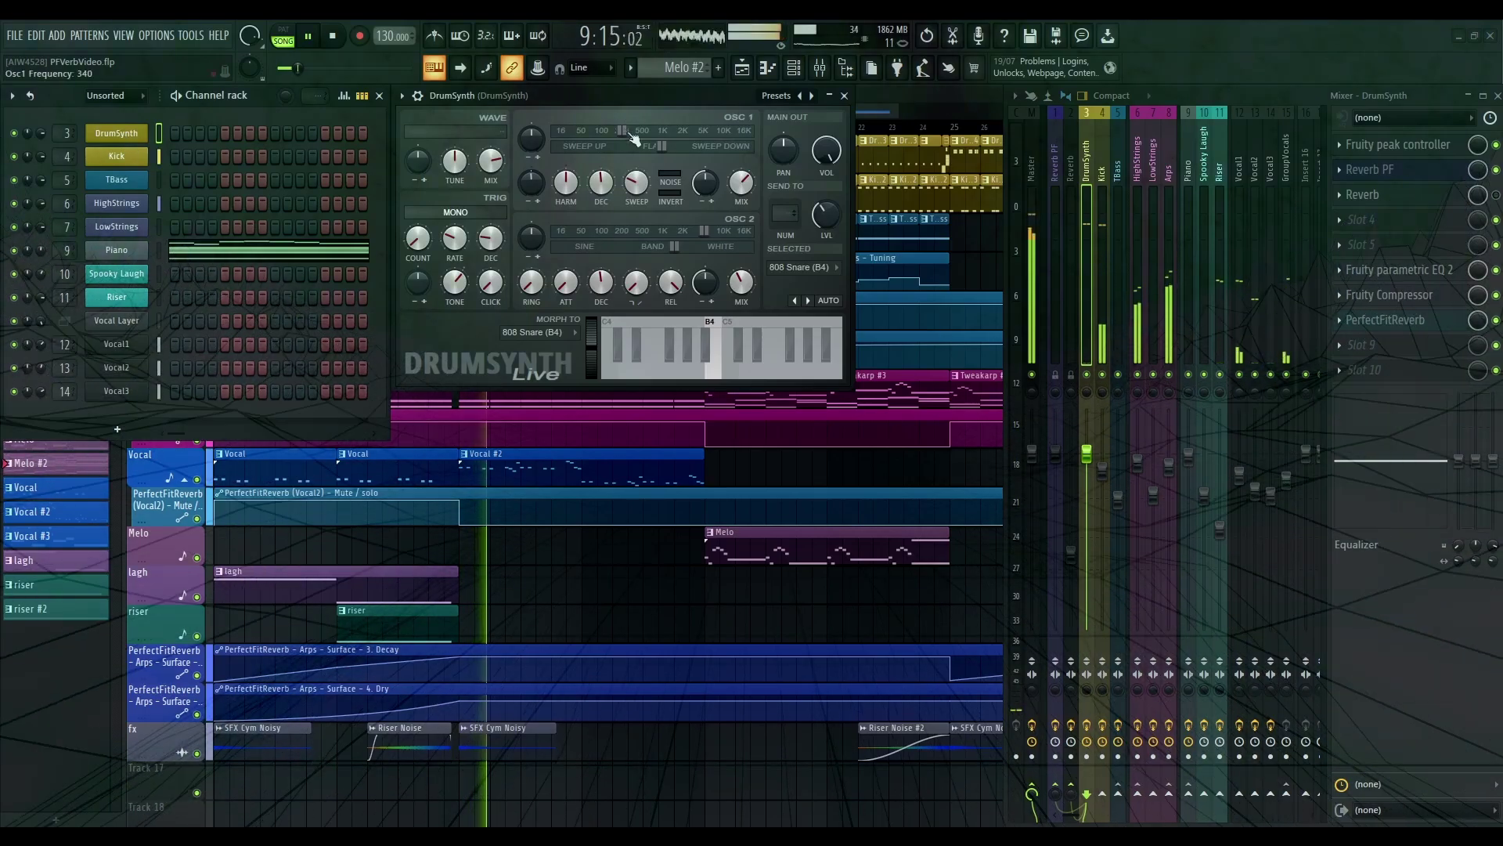
{"action": "left_click", "coordinate": [844, 96]}
{"action": "left_click", "coordinate": [117, 156]}
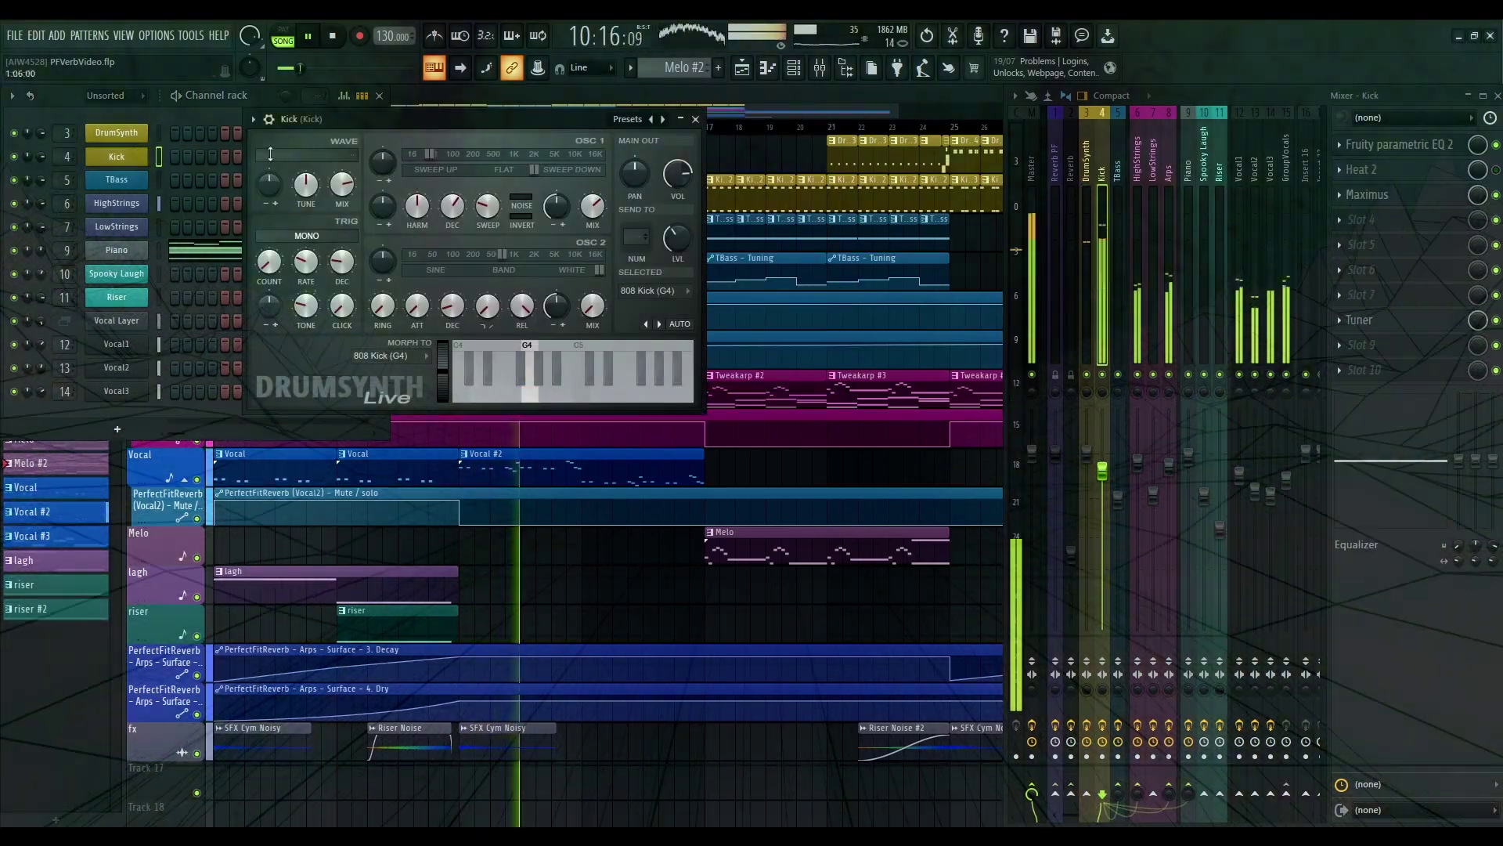
{"action": "left_click", "coordinate": [695, 119]}
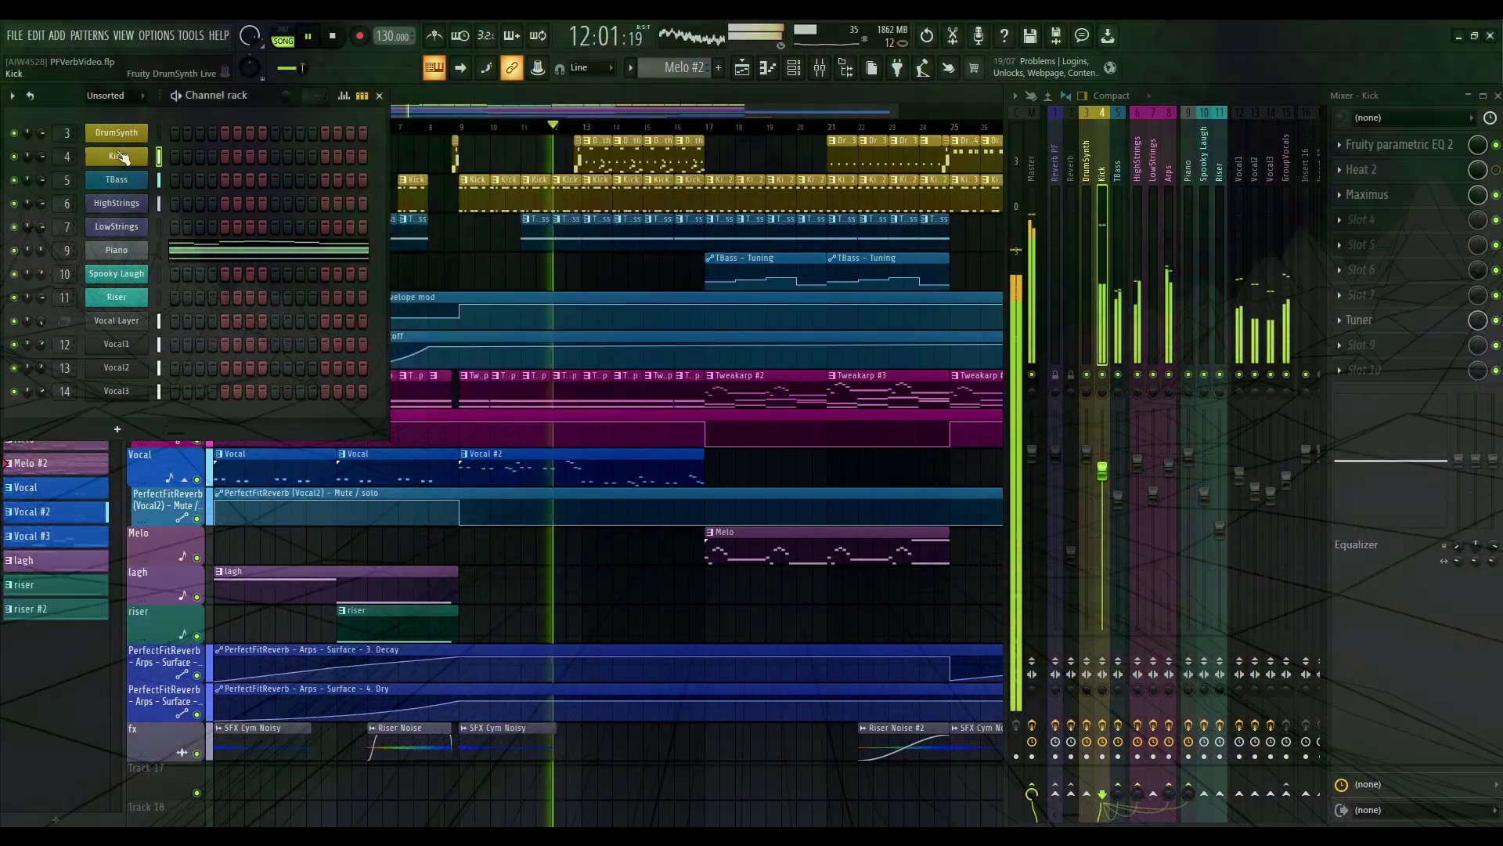
{"action": "left_click", "coordinate": [127, 137]}
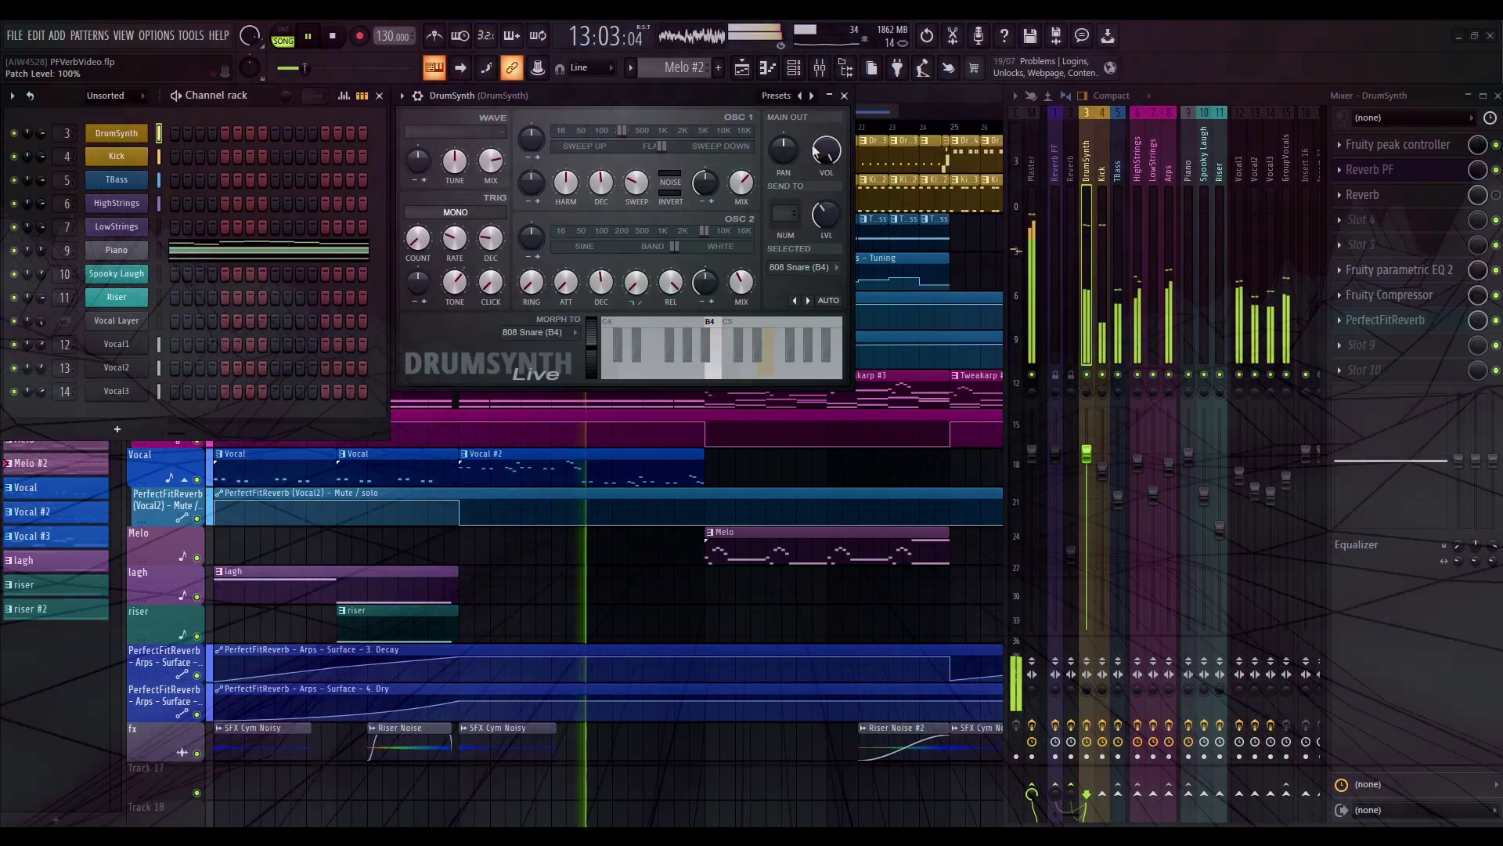
{"action": "left_click", "coordinate": [844, 95]}
Step: Inspect the TBass, HighStrings and LowStrings instrument editors in turn during playback
{"action": "left_click", "coordinate": [117, 179]}
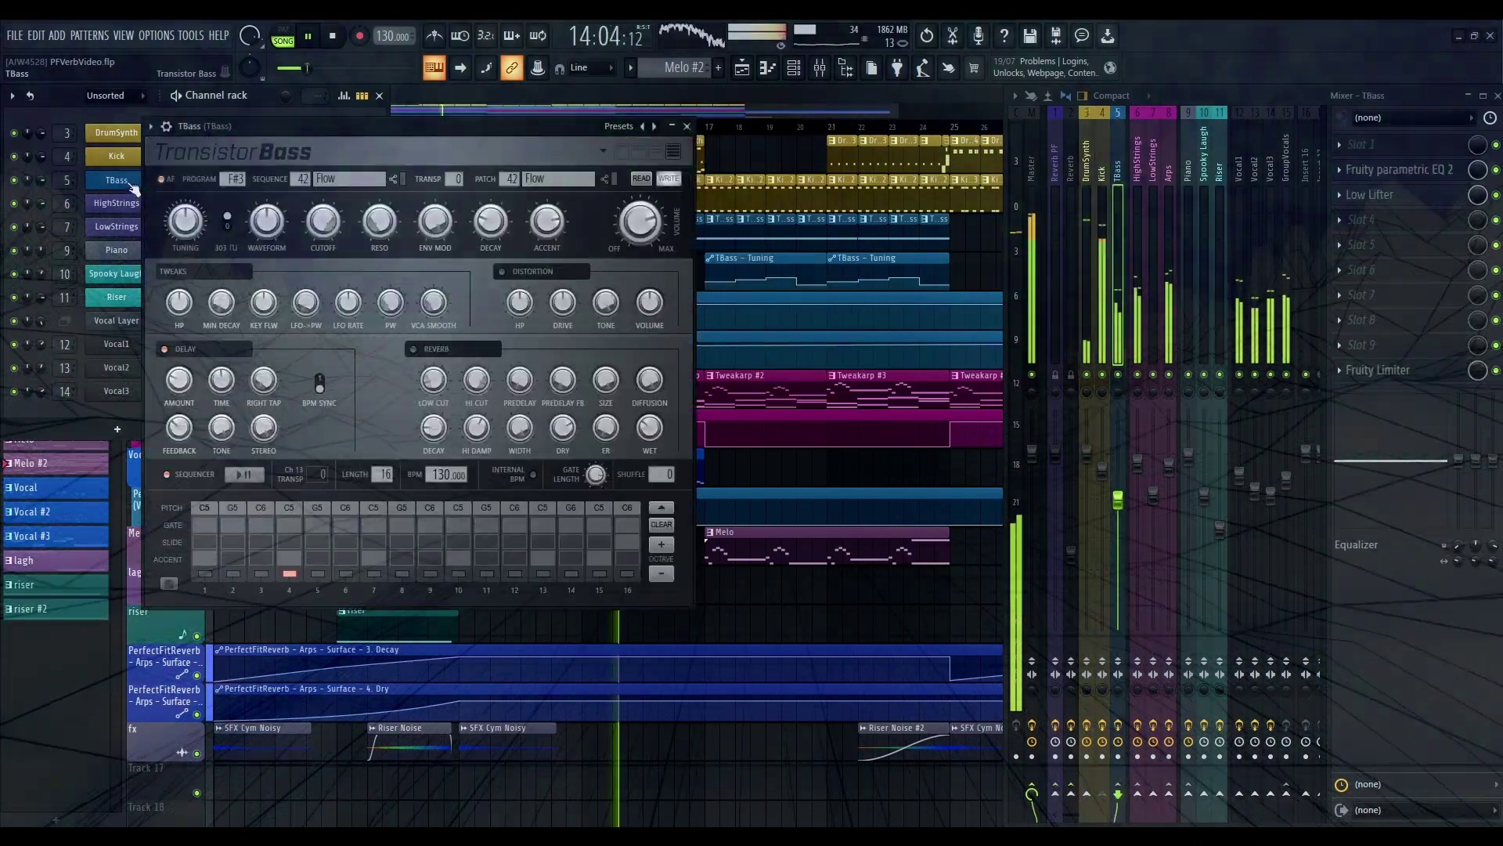
{"action": "left_click", "coordinate": [687, 126]}
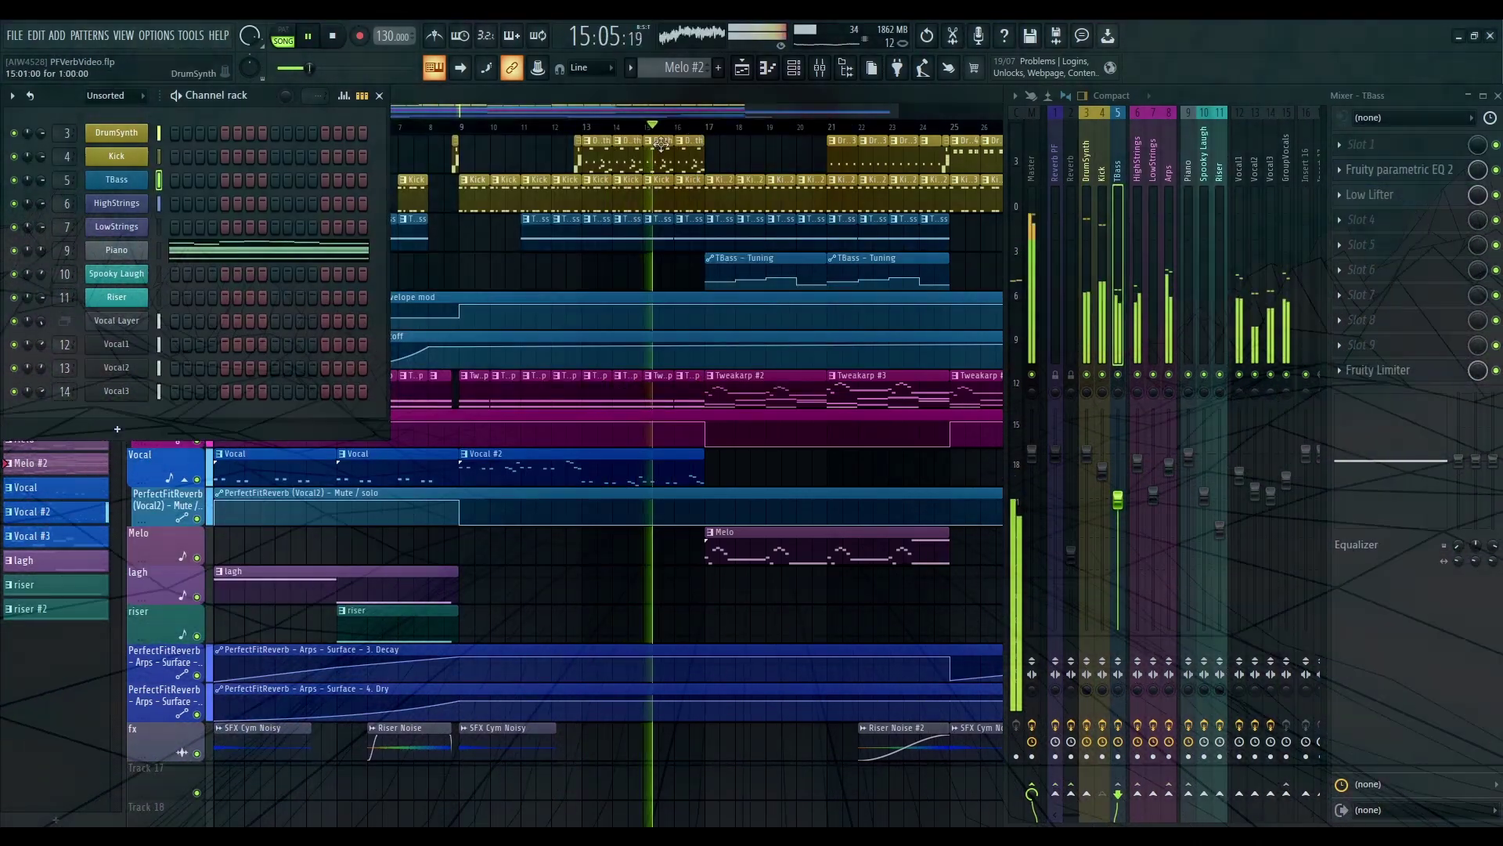
{"action": "left_click", "coordinate": [117, 203]}
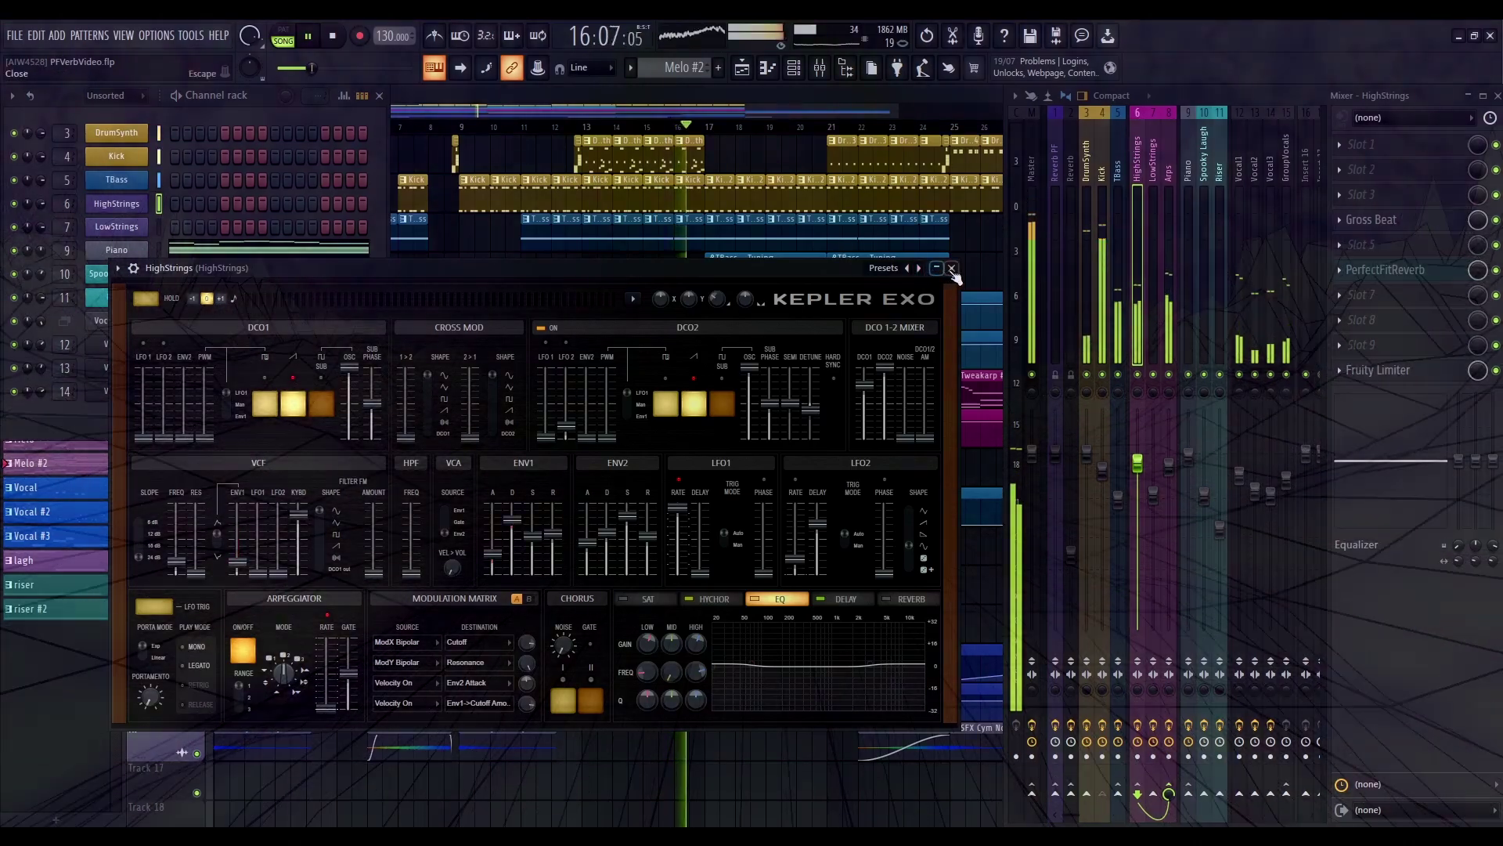
{"action": "left_click", "coordinate": [846, 248]}
{"action": "left_click", "coordinate": [116, 226]}
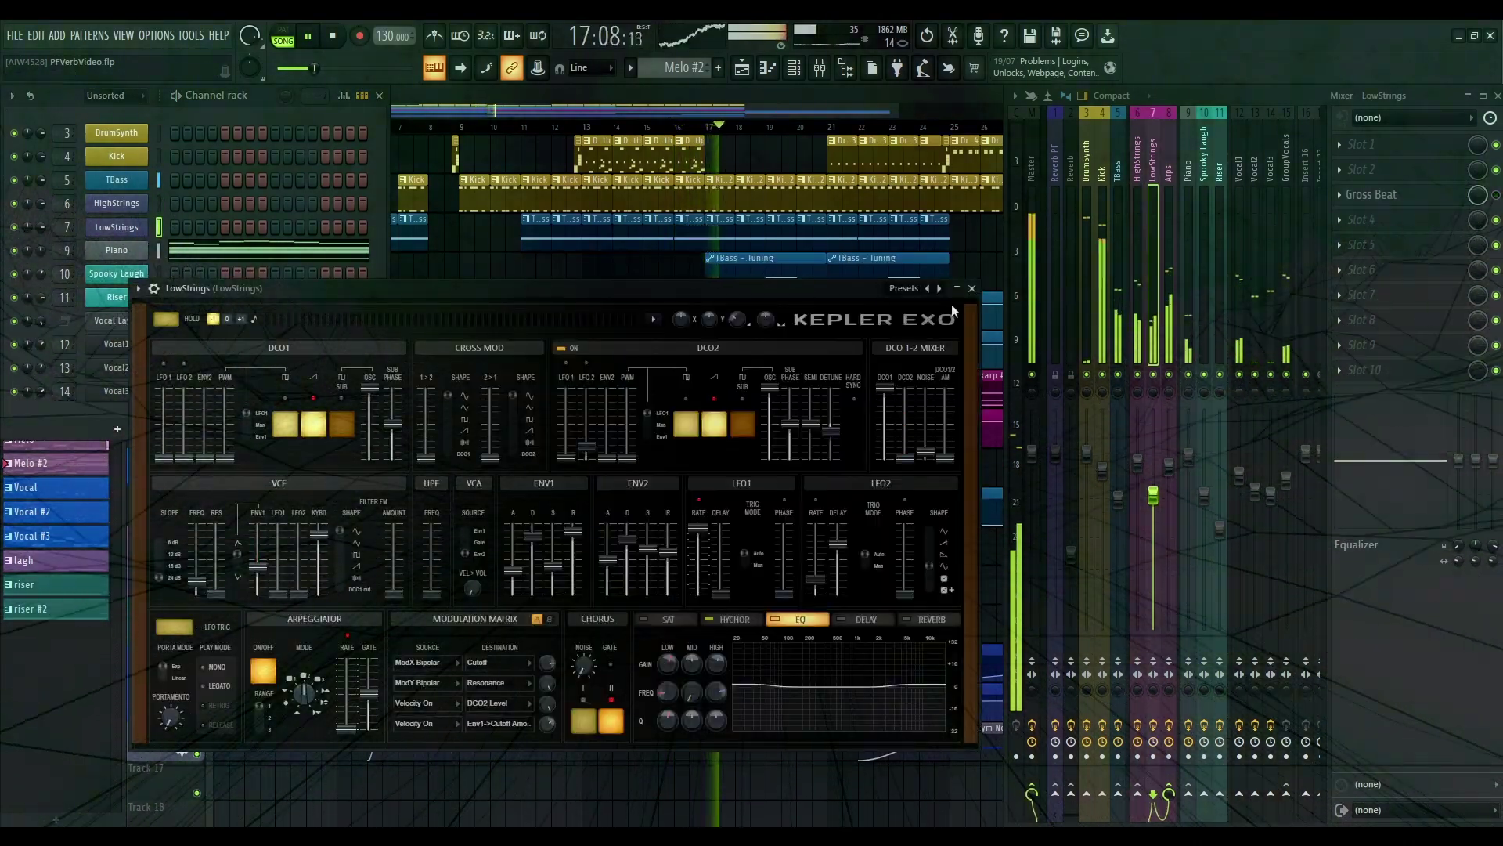
Step: Inspect the Piano, Spooky Laugh, Riser and Vocal1 instrument editors in turn during playback
{"action": "left_click", "coordinate": [970, 289]}
{"action": "left_click", "coordinate": [117, 249]}
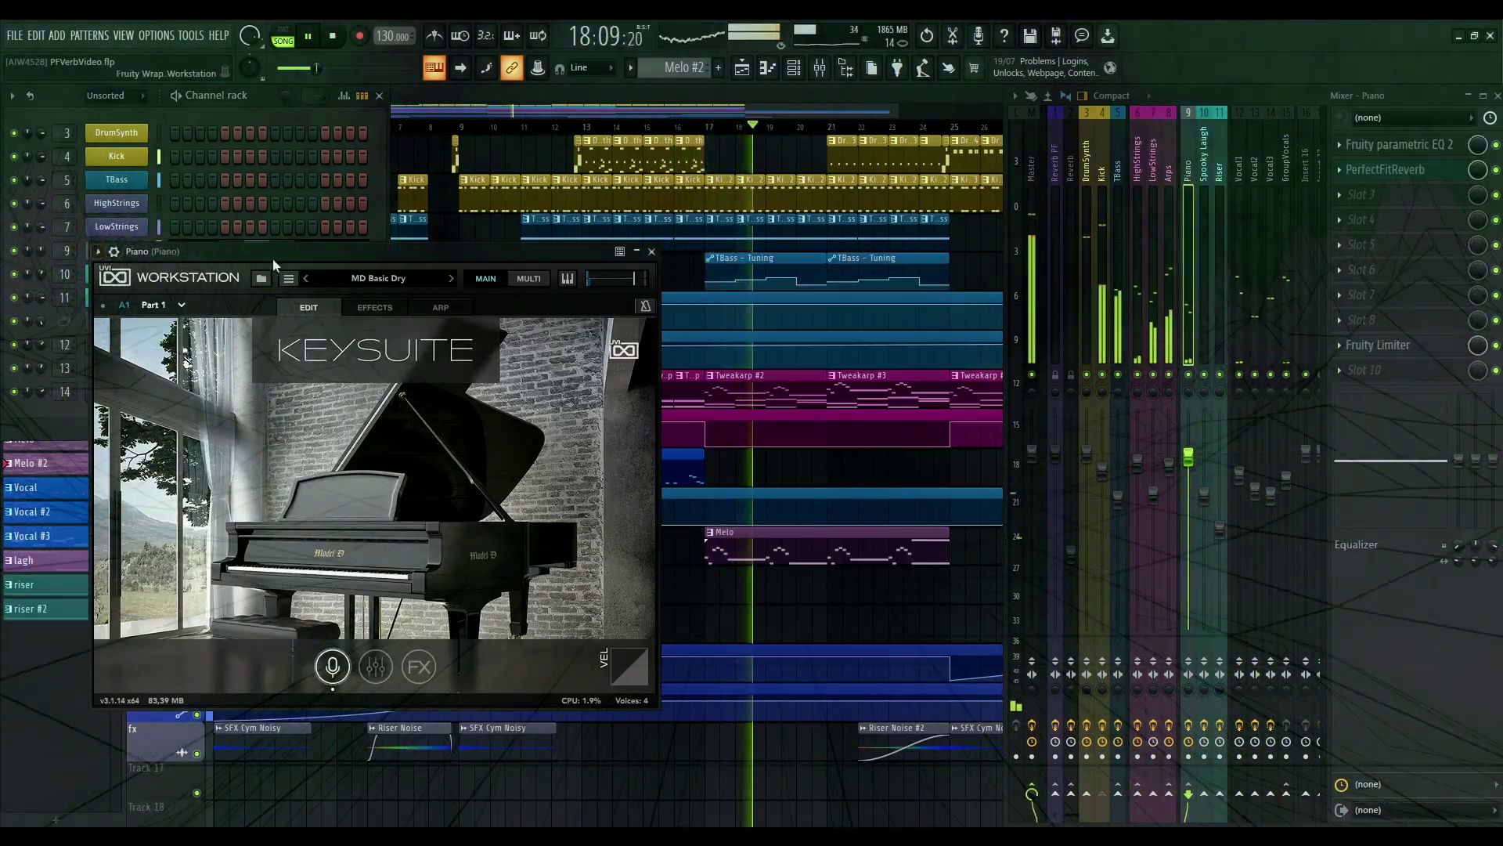
{"action": "left_click", "coordinate": [650, 252]}
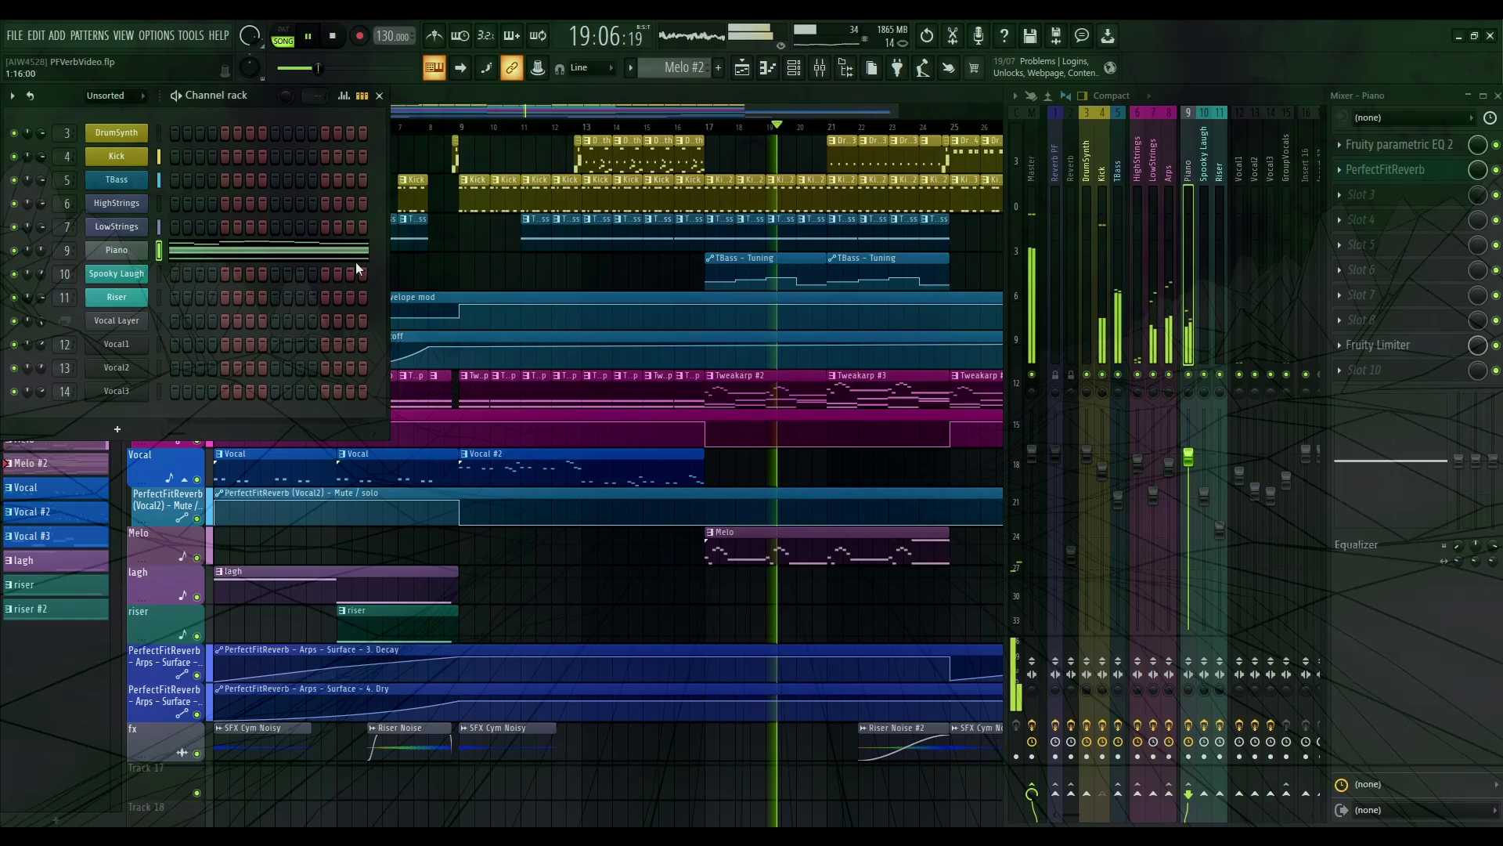
{"action": "left_click", "coordinate": [117, 274]}
{"action": "left_click", "coordinate": [992, 309]}
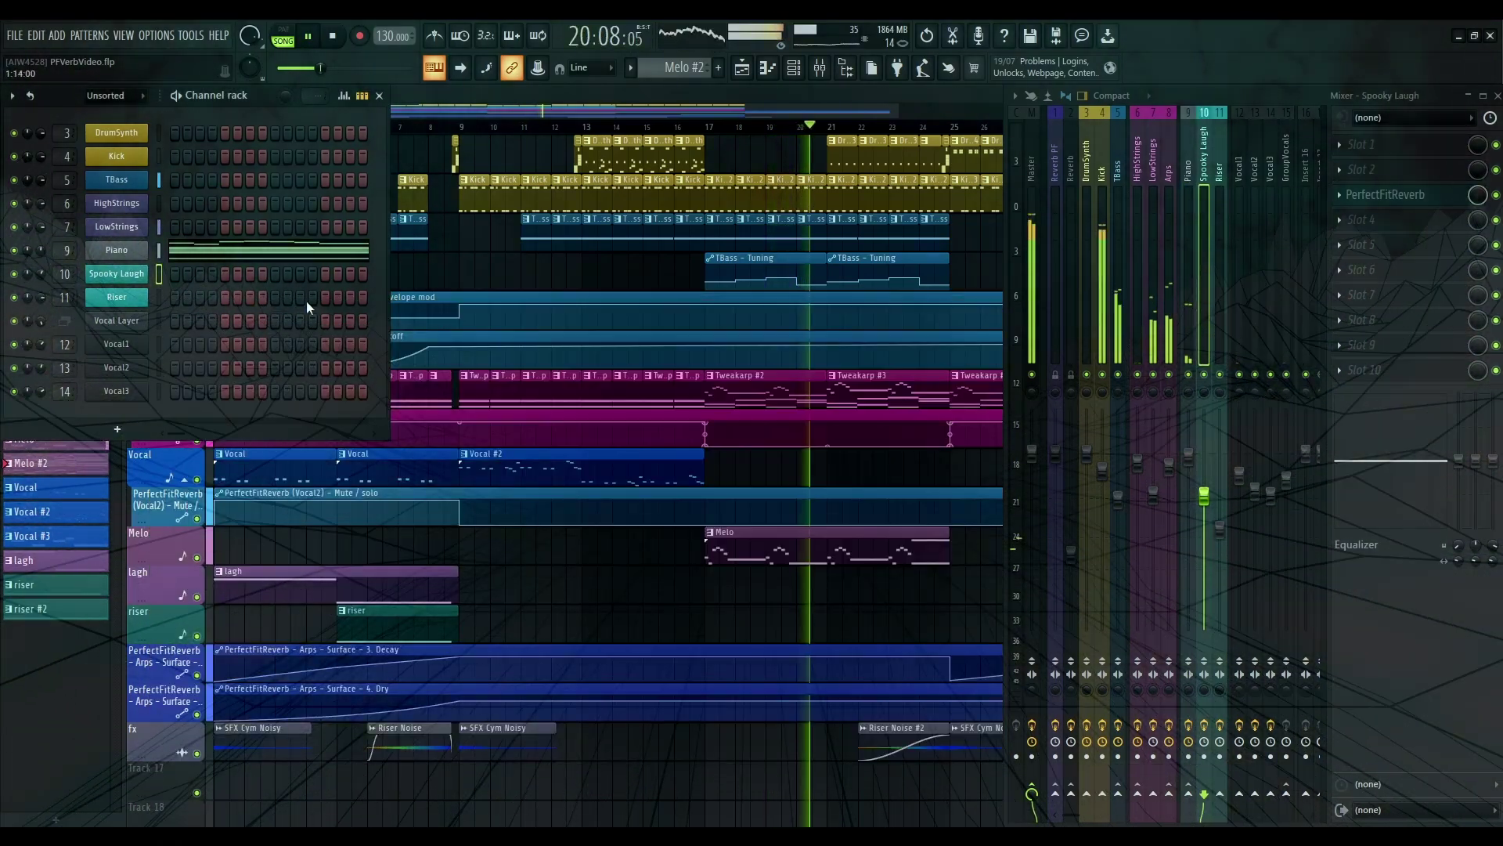
{"action": "left_click", "coordinate": [117, 298]}
{"action": "left_click", "coordinate": [833, 329]}
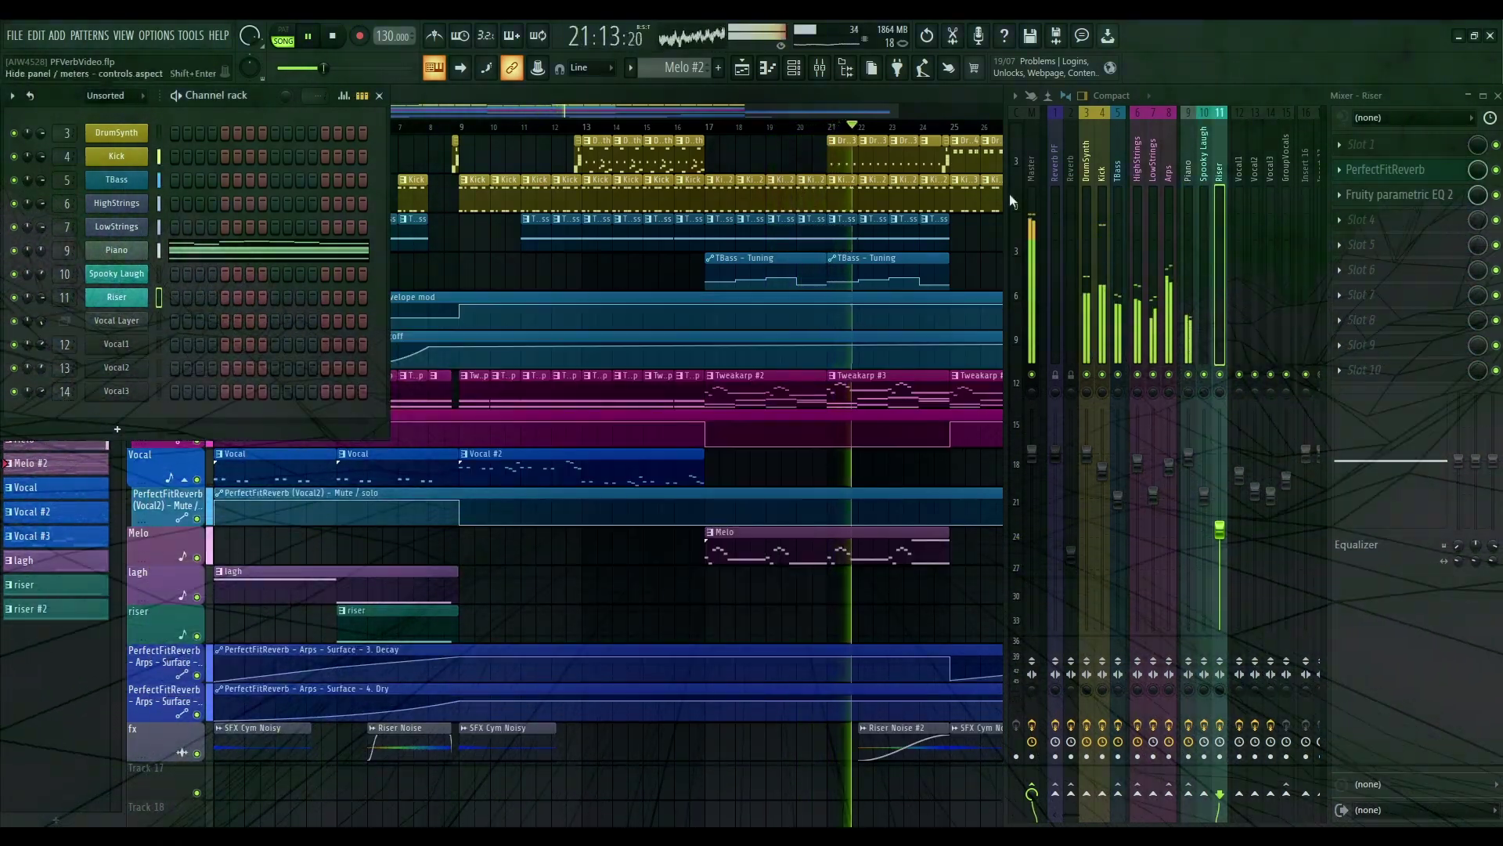
{"action": "left_click", "coordinate": [117, 344]}
{"action": "left_click", "coordinate": [532, 250]}
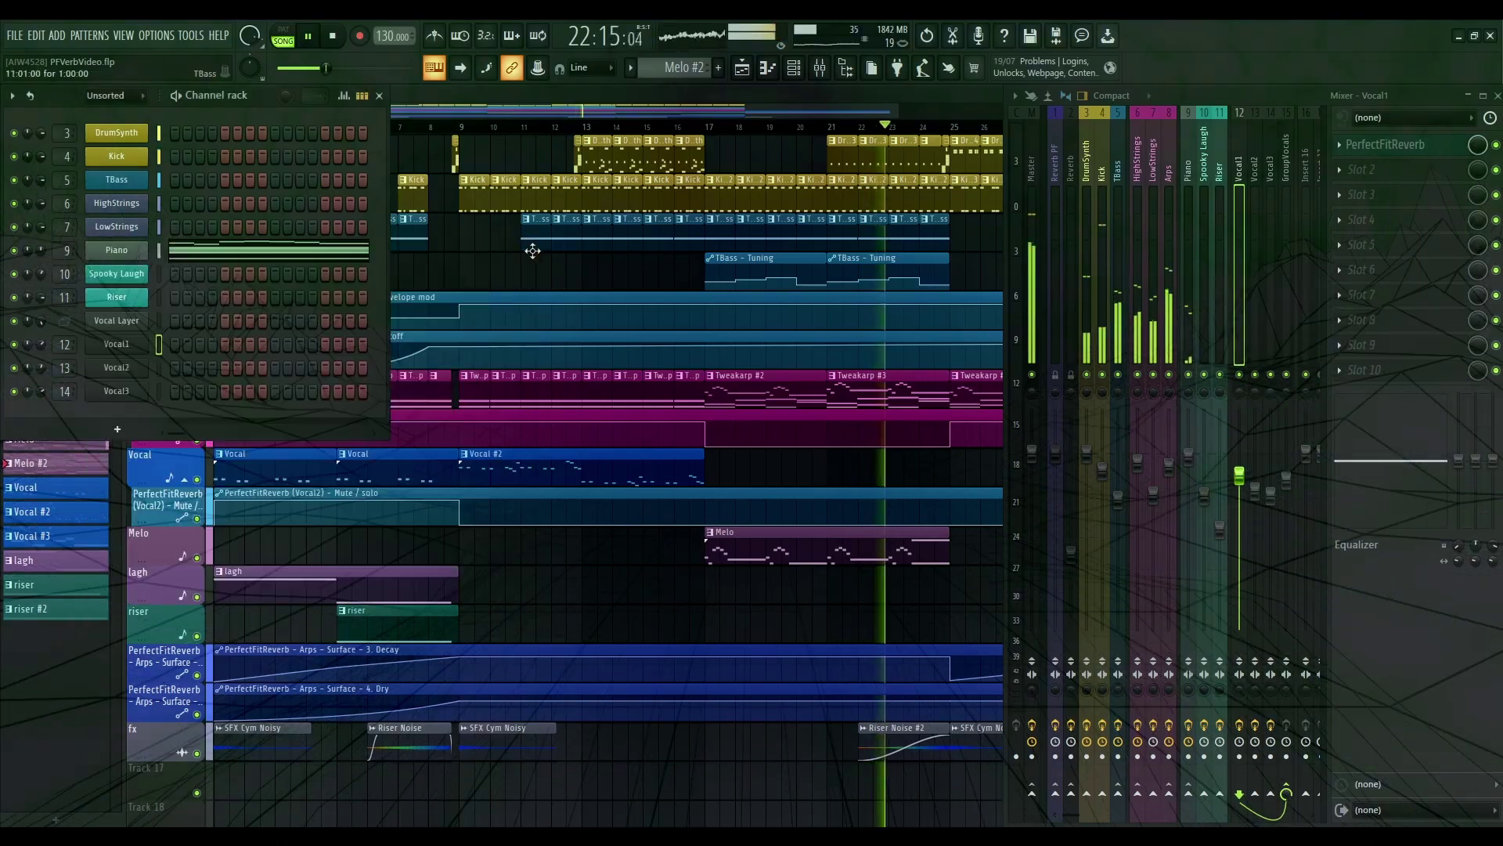
Step: Inspect the Fruity peak controller on the DrumSynth mixer track and the Low Lifter effect on the TBass track
{"action": "left_click", "coordinate": [1094, 181]}
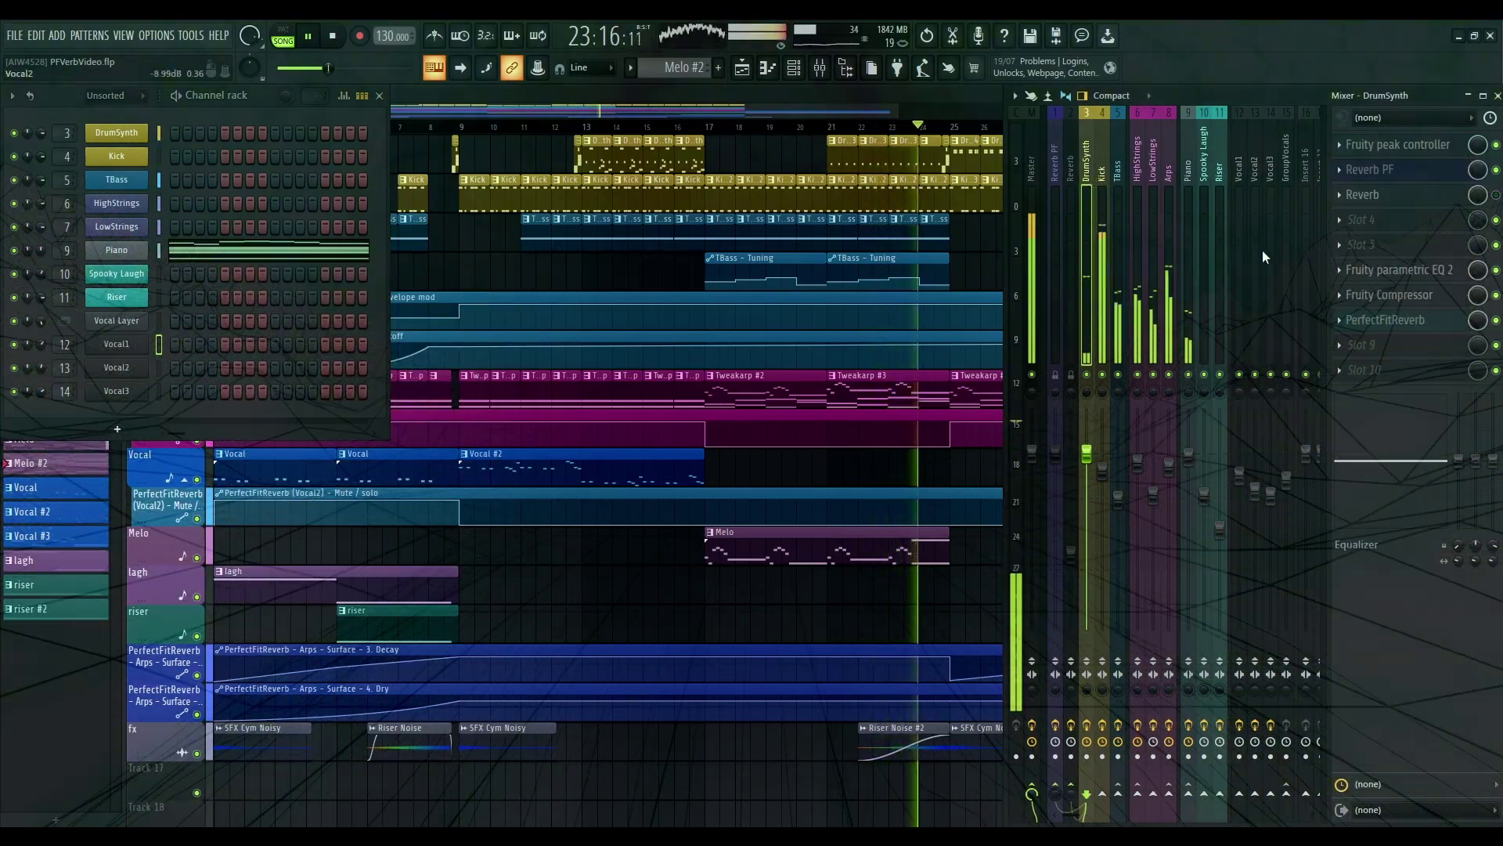
{"action": "left_click", "coordinate": [1400, 145]}
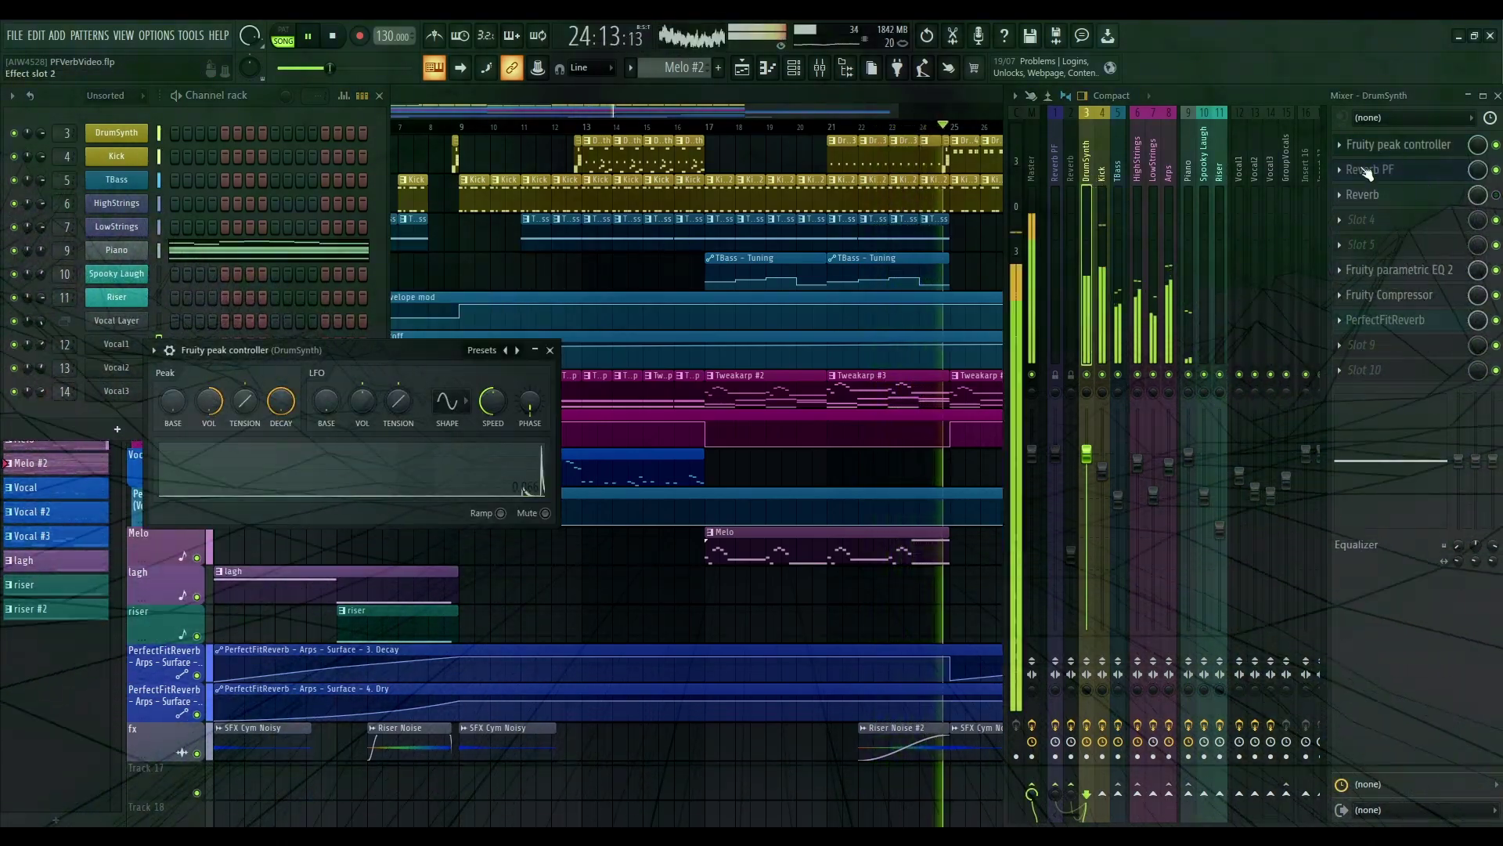
{"action": "left_click", "coordinate": [552, 351]}
{"action": "left_click", "coordinate": [1118, 165]}
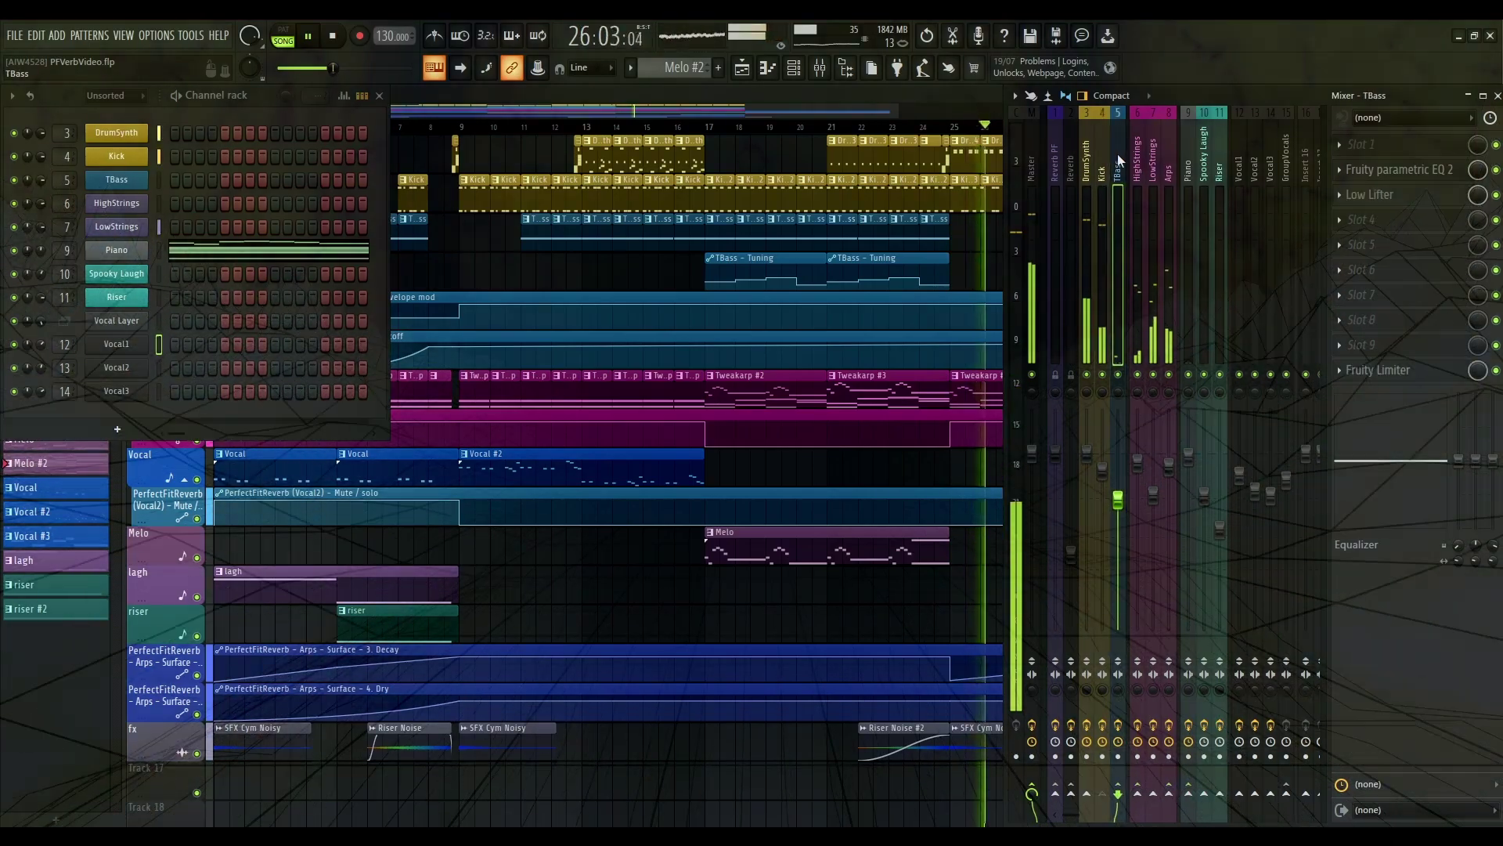
{"action": "left_click", "coordinate": [1379, 194]}
{"action": "left_click", "coordinate": [662, 288]}
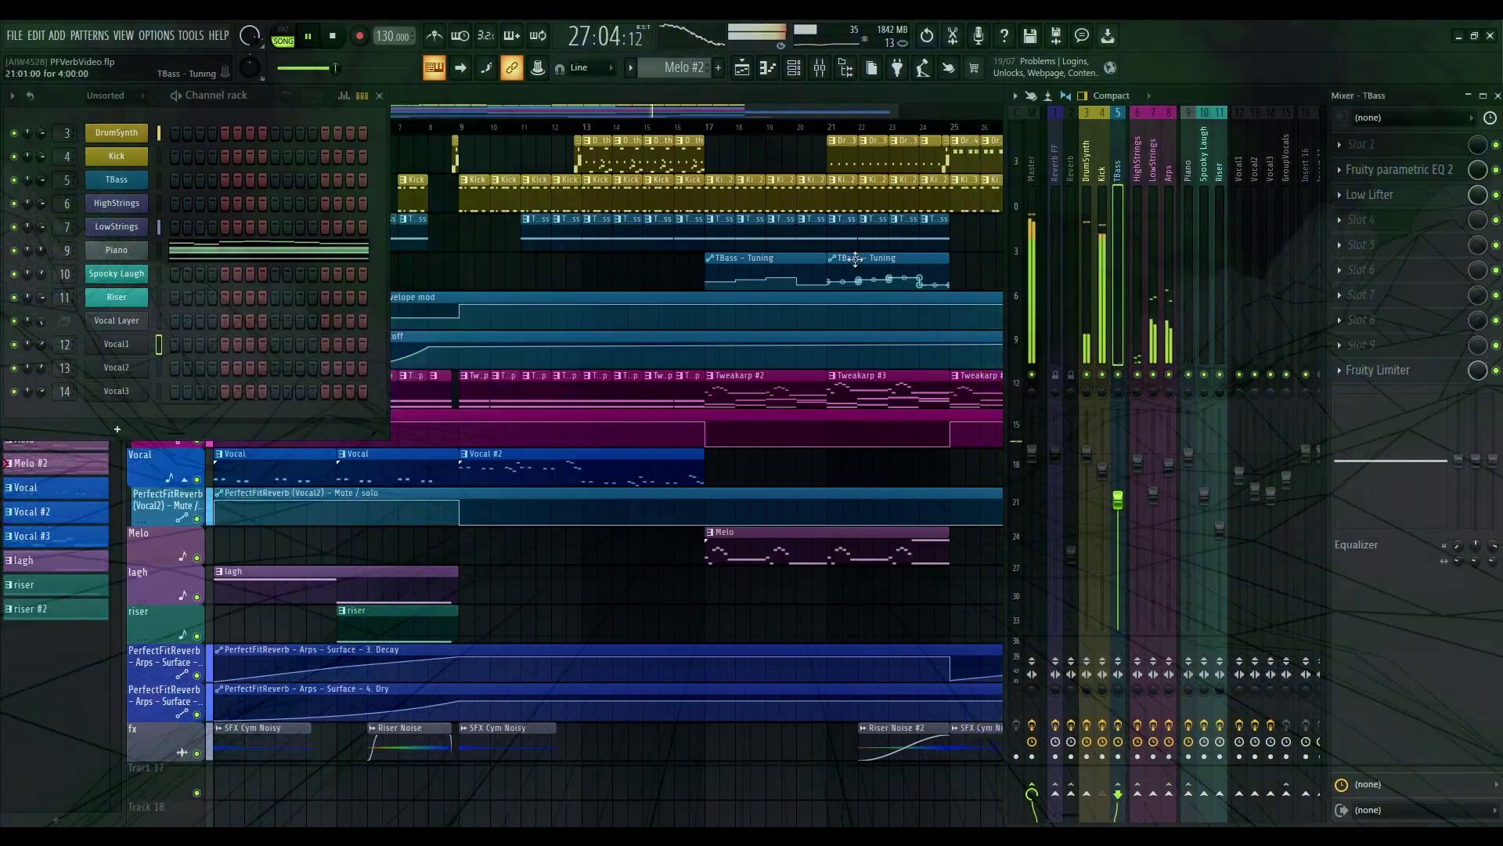
Step: View the Gross Beat effect on the HighStrings mixer track and on the LowStrings track
{"action": "left_click", "coordinate": [1137, 169]}
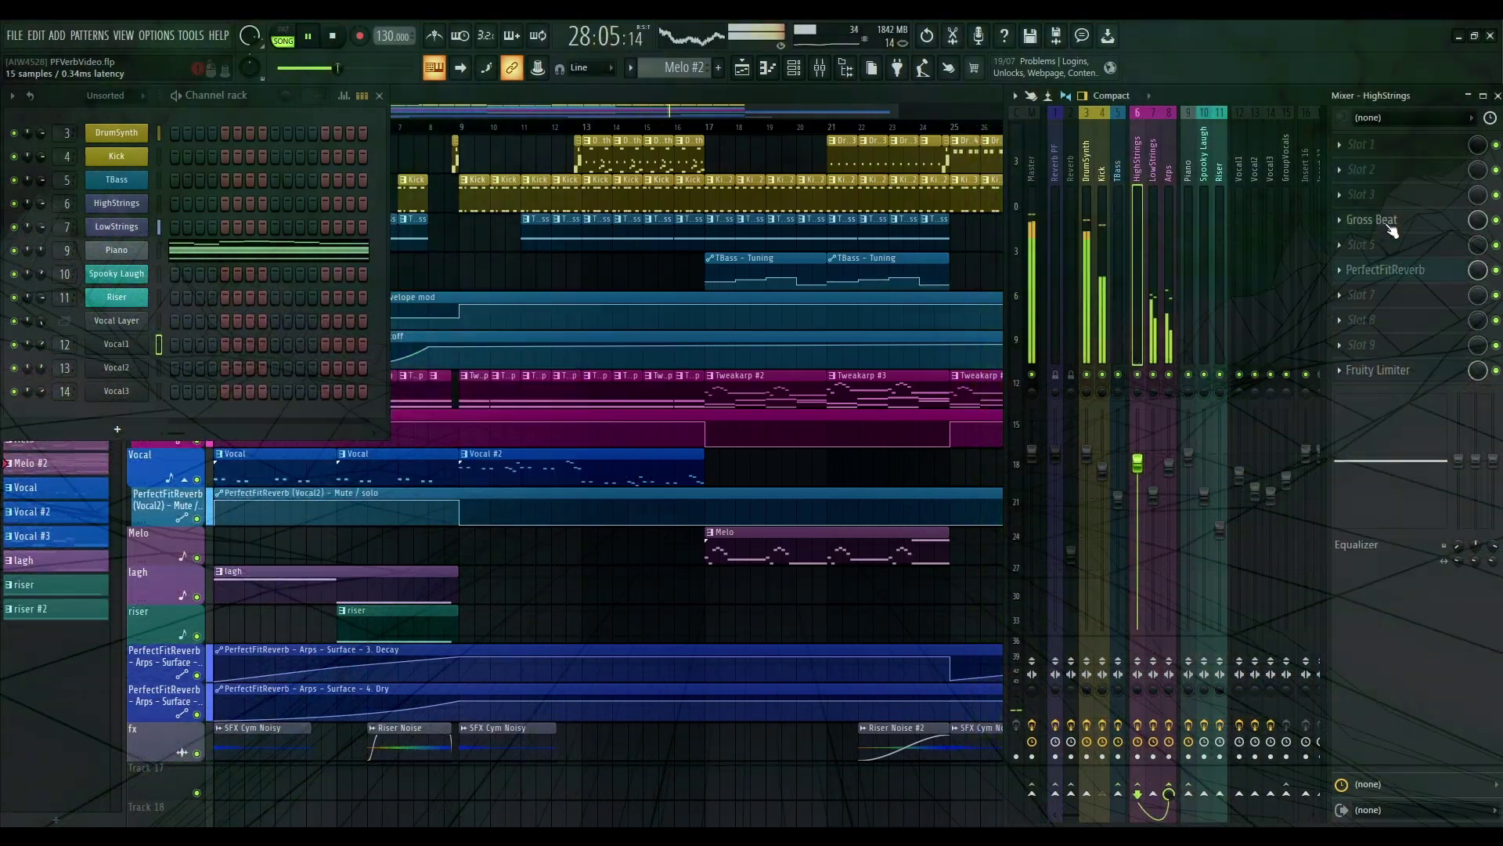
{"action": "left_click", "coordinate": [1372, 220]}
{"action": "key", "text": "Escape"}
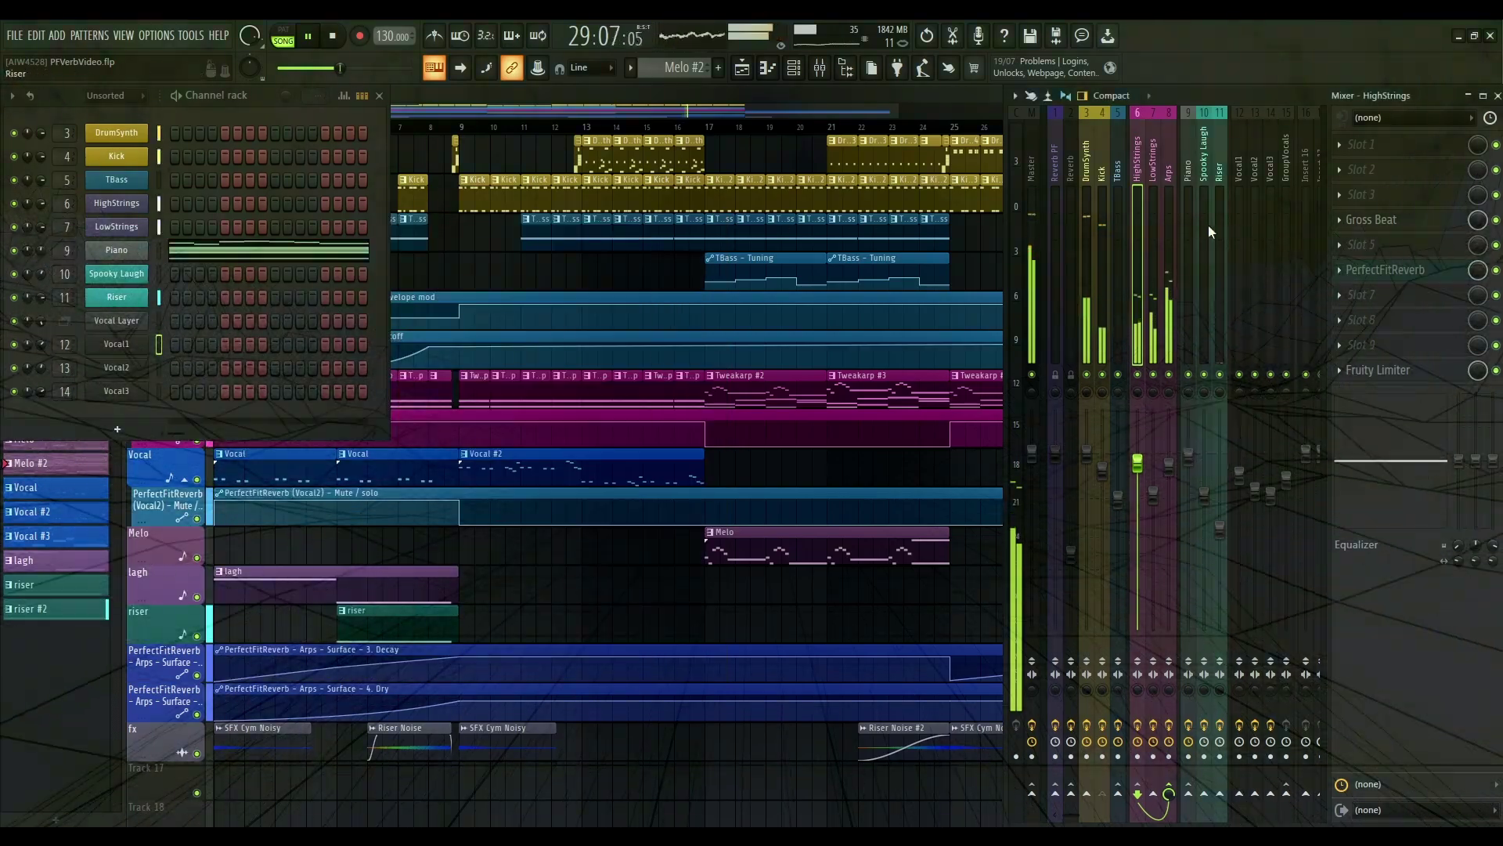
{"action": "left_click", "coordinate": [1409, 200]}
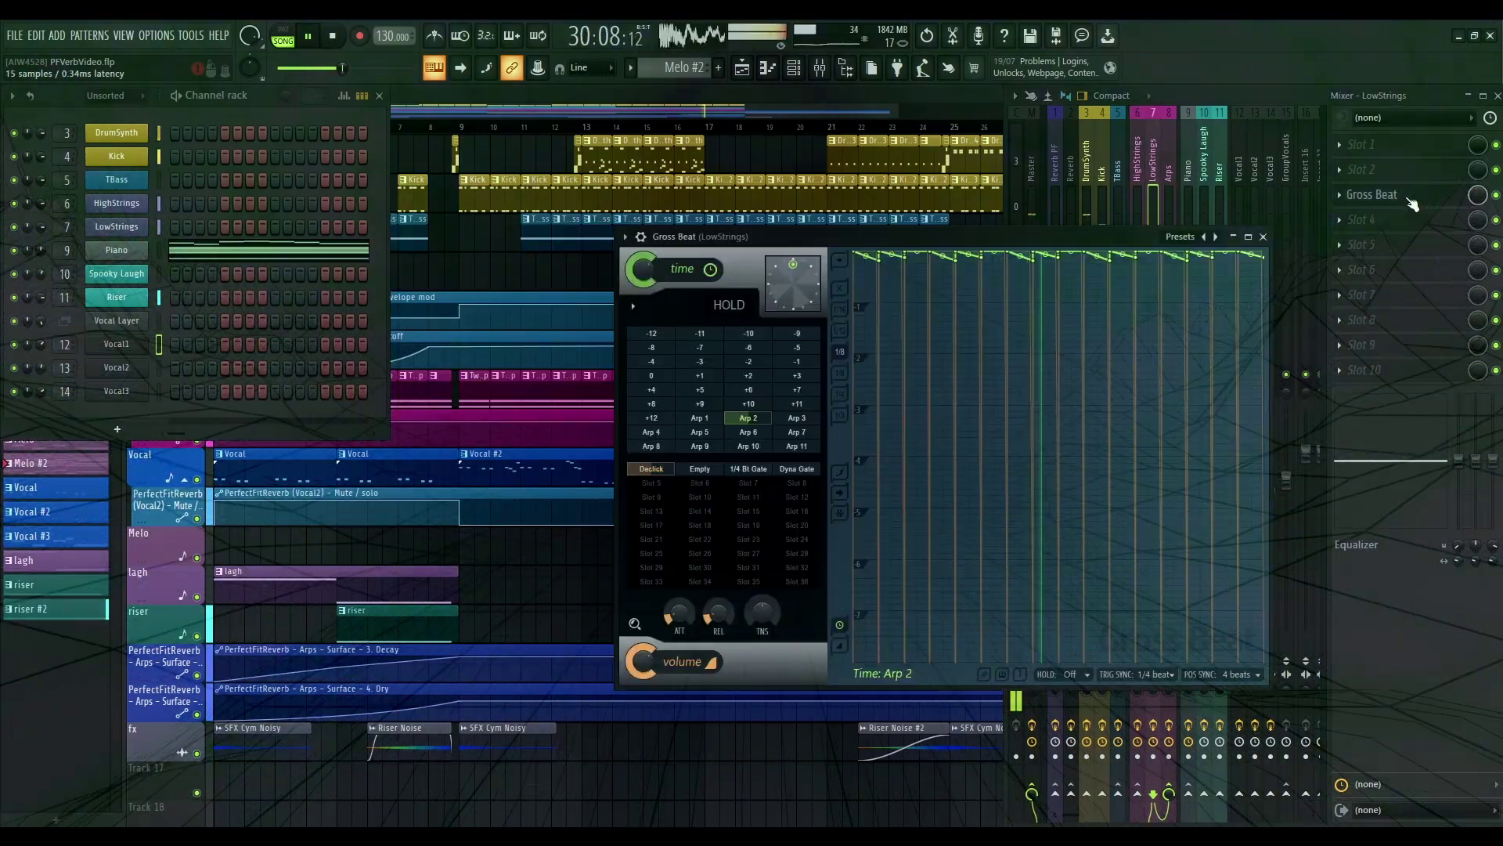
Step: View the Super VHS effect on the Arps mixer track and the effect chains of the Vocal1 and GroupVocals tracks
{"action": "left_click", "coordinate": [1167, 183]}
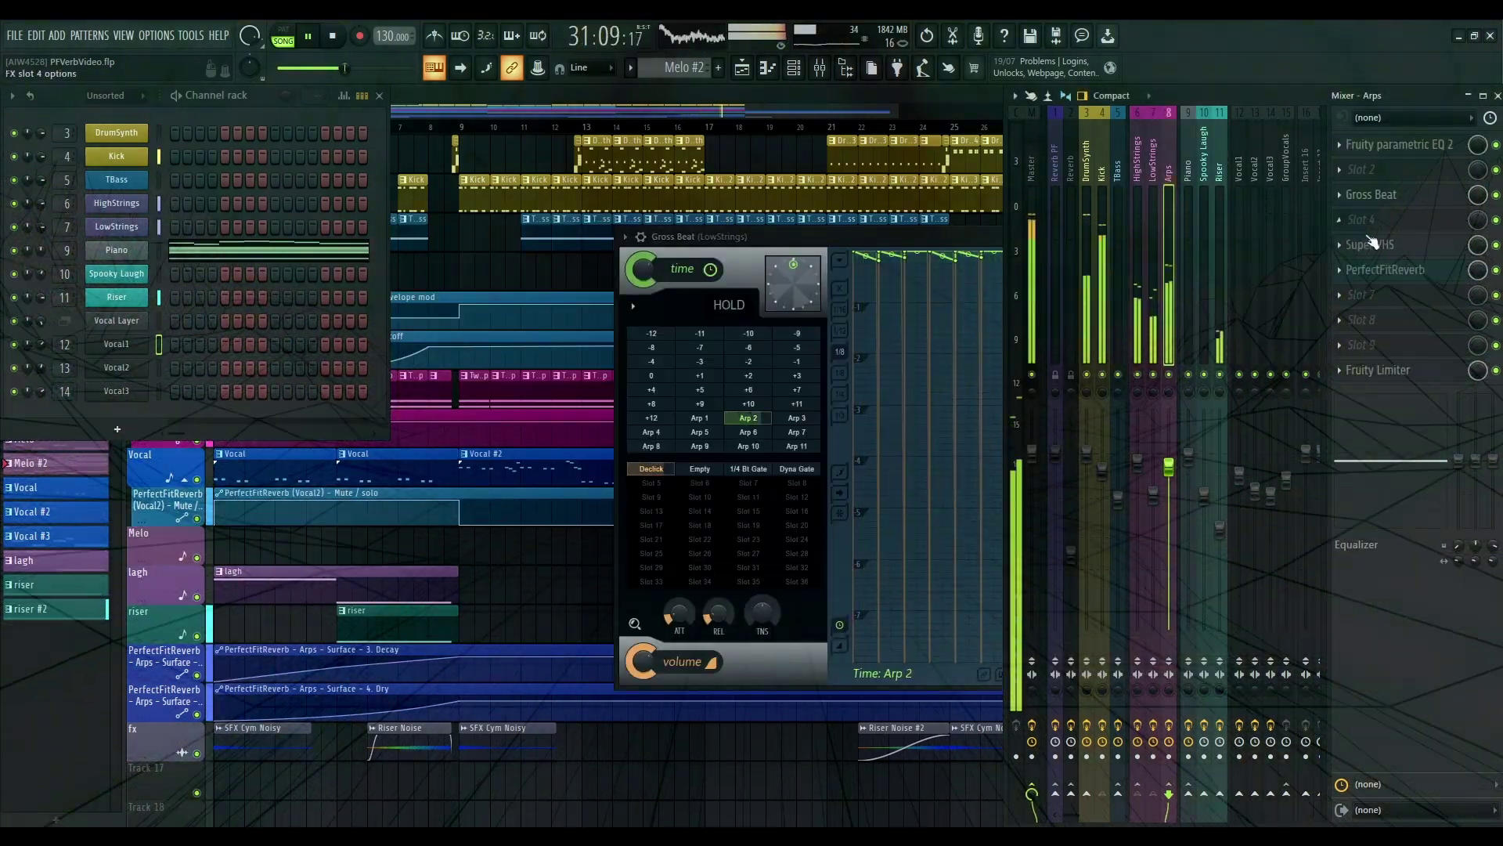
{"action": "left_click", "coordinate": [1389, 246]}
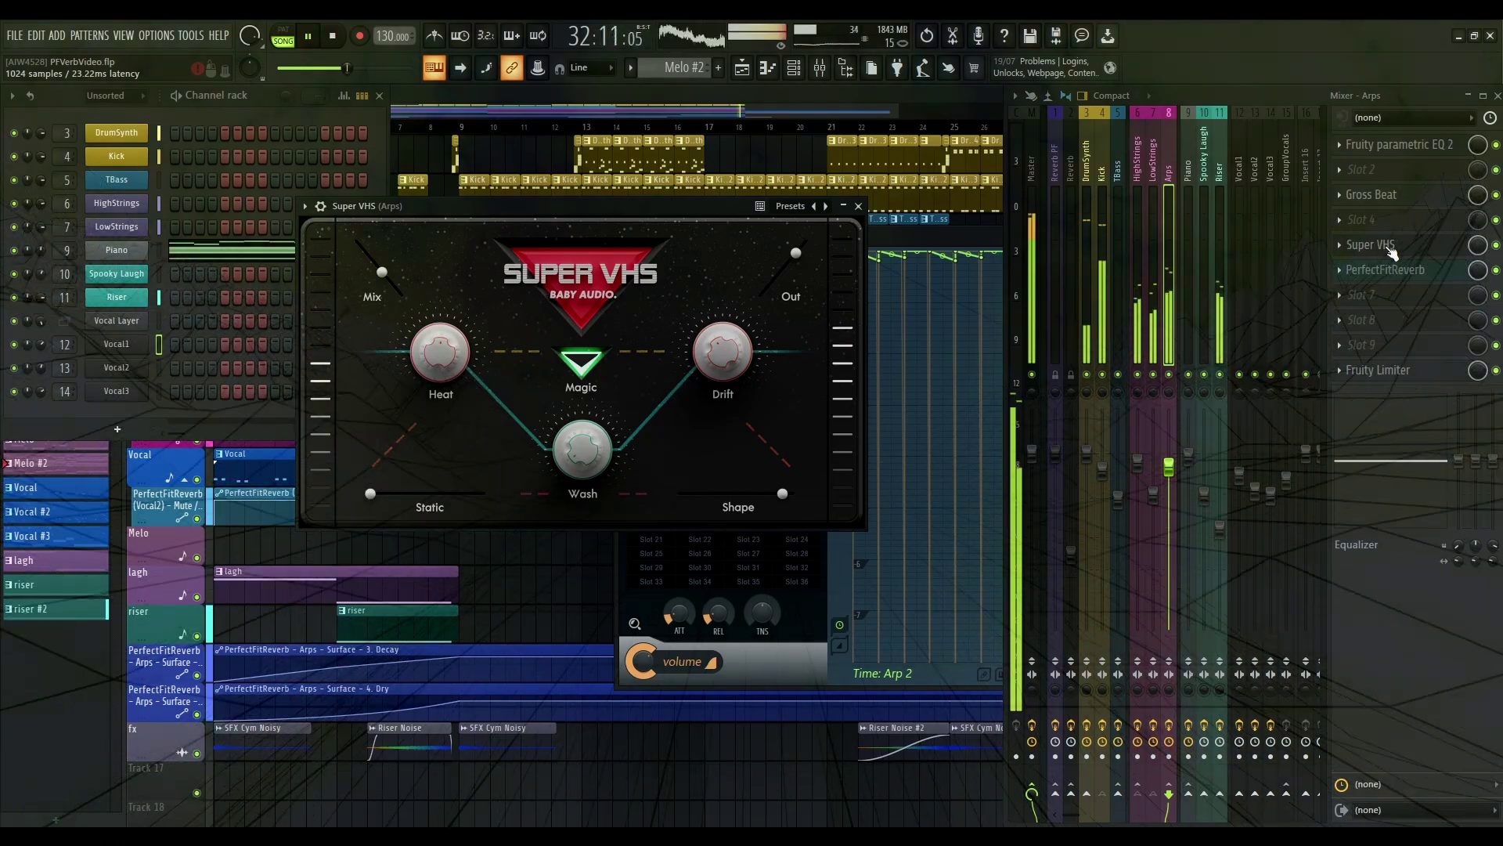
{"action": "left_click", "coordinate": [859, 205]}
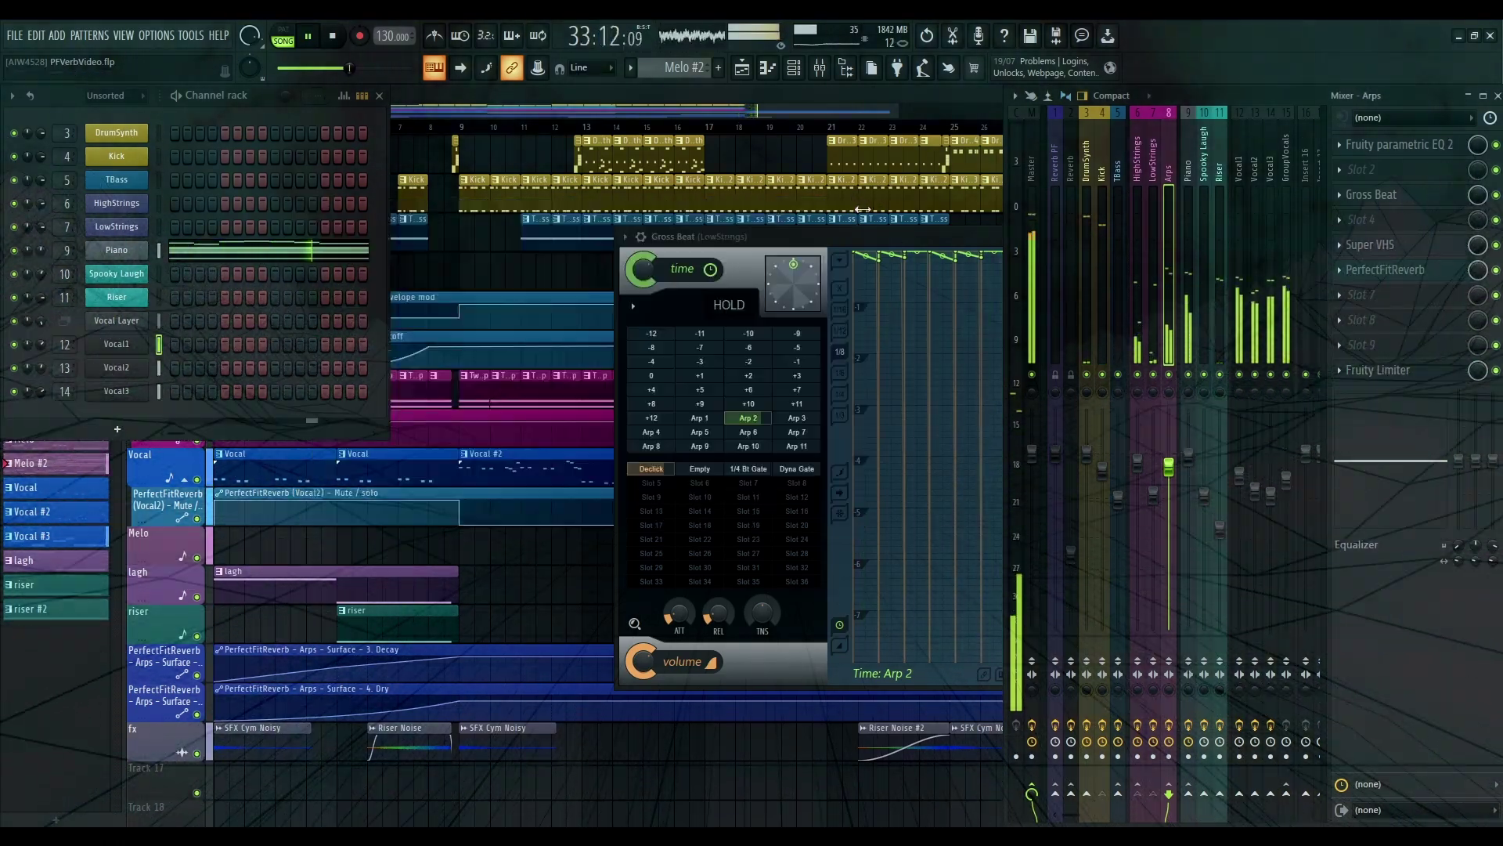
{"action": "left_click", "coordinate": [1233, 172]}
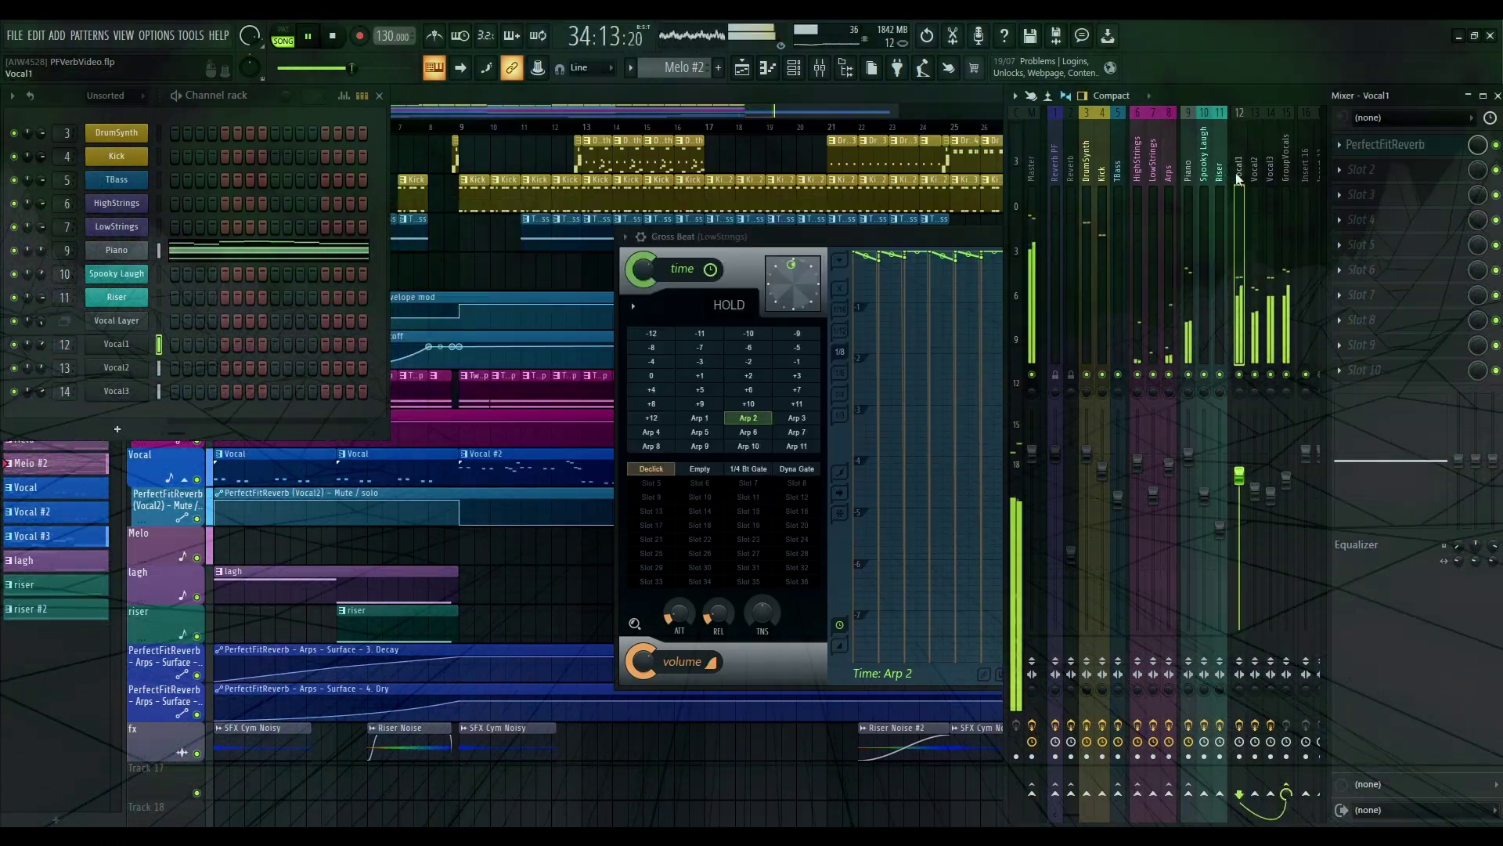
{"action": "left_click", "coordinate": [1284, 176]}
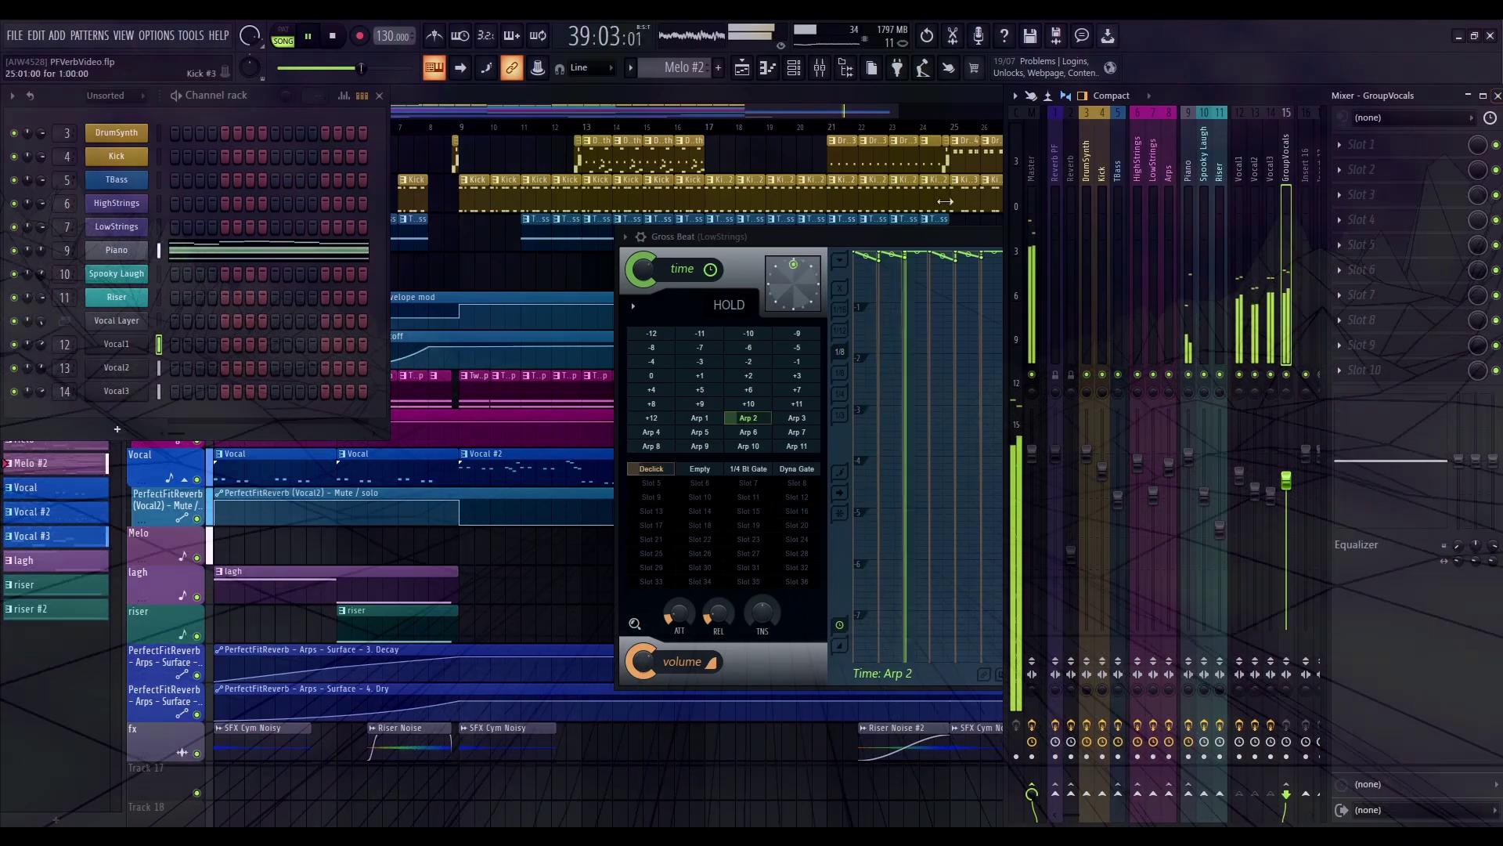
Step: Close the LowStrings Gross Beat window and the channel rack to uncover the full playlist
{"action": "left_click", "coordinate": [925, 238]}
{"action": "left_click", "coordinate": [1263, 238]}
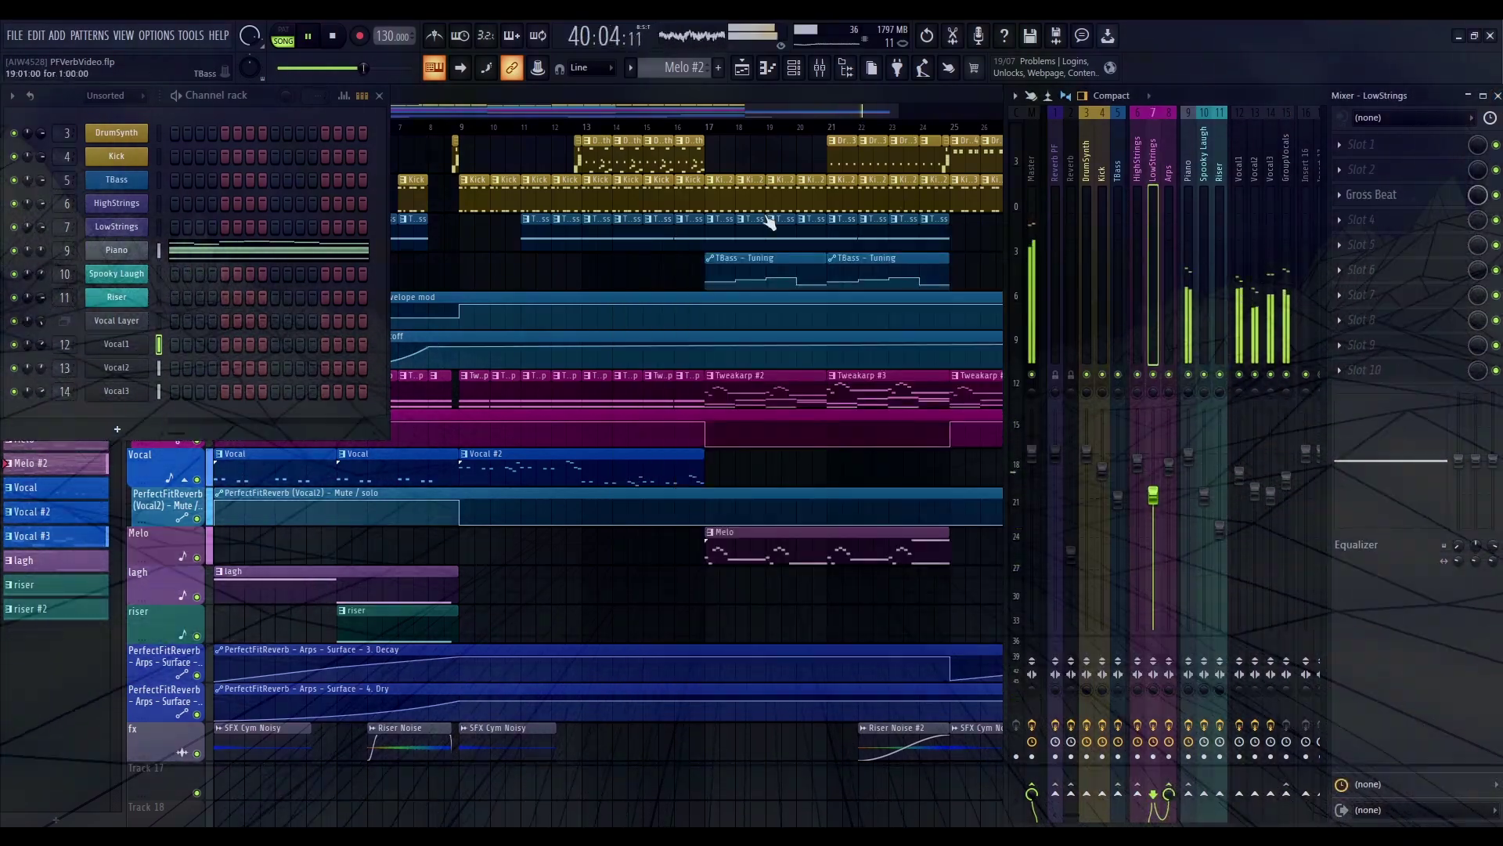
{"action": "left_click", "coordinate": [379, 96]}
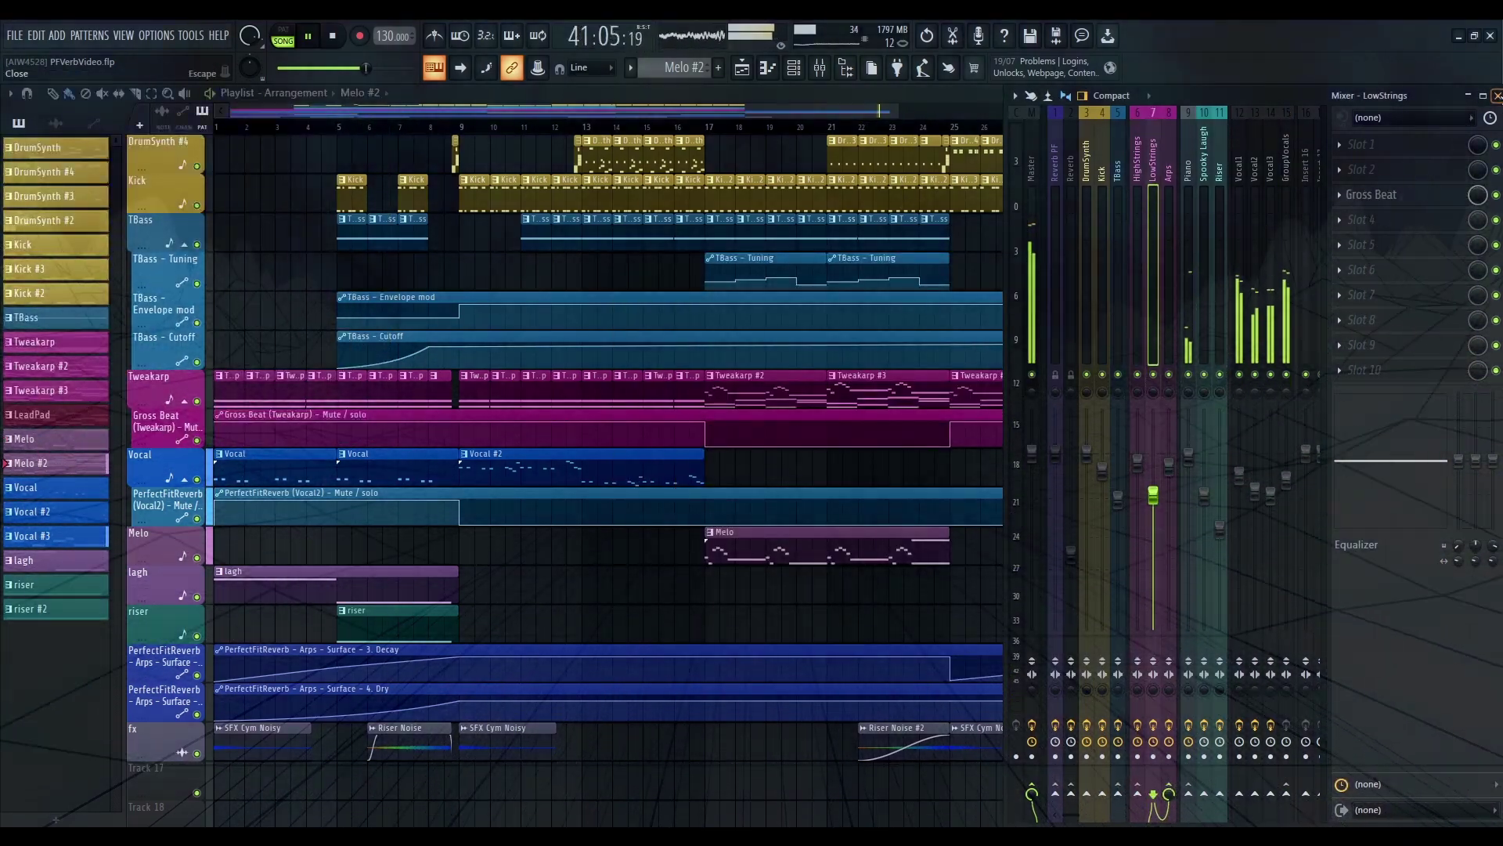